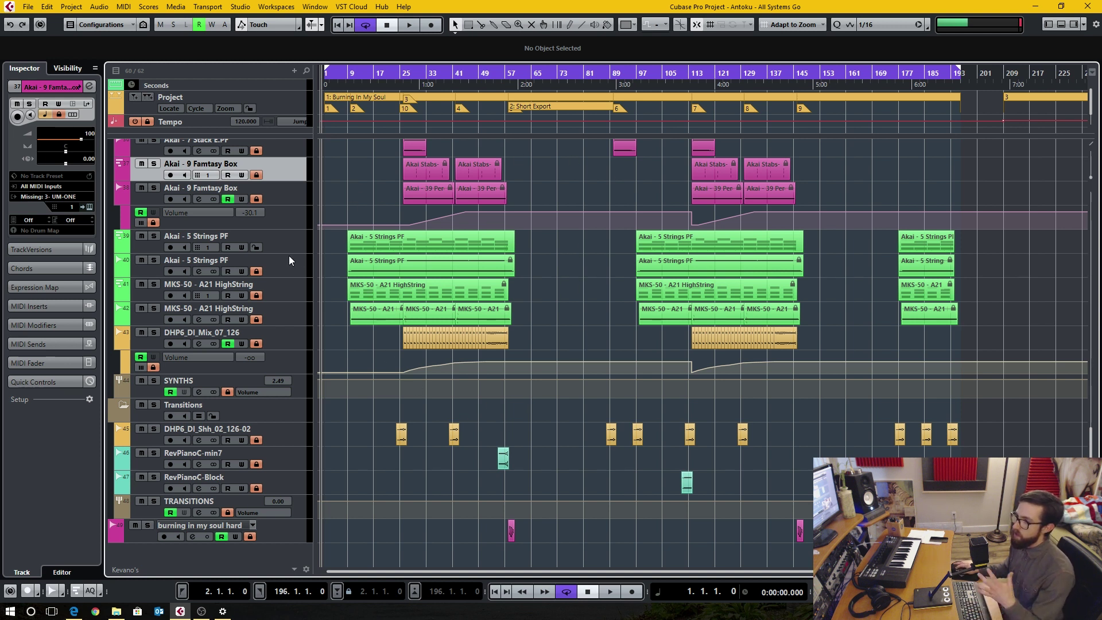
left_click(295, 269)
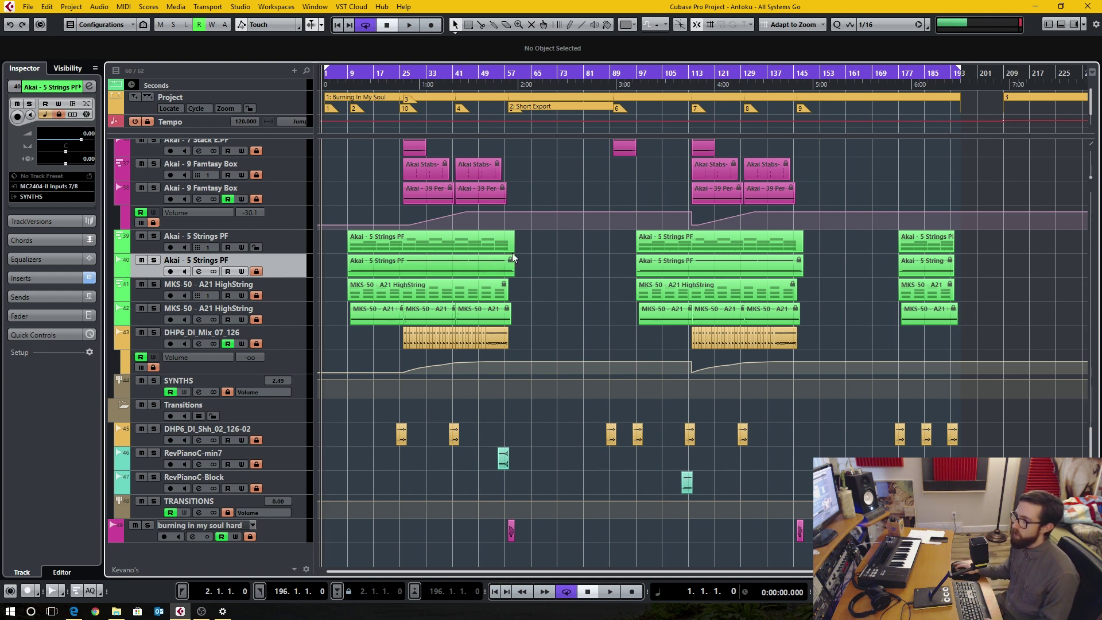
left_click_drag(555, 243, 351, 317)
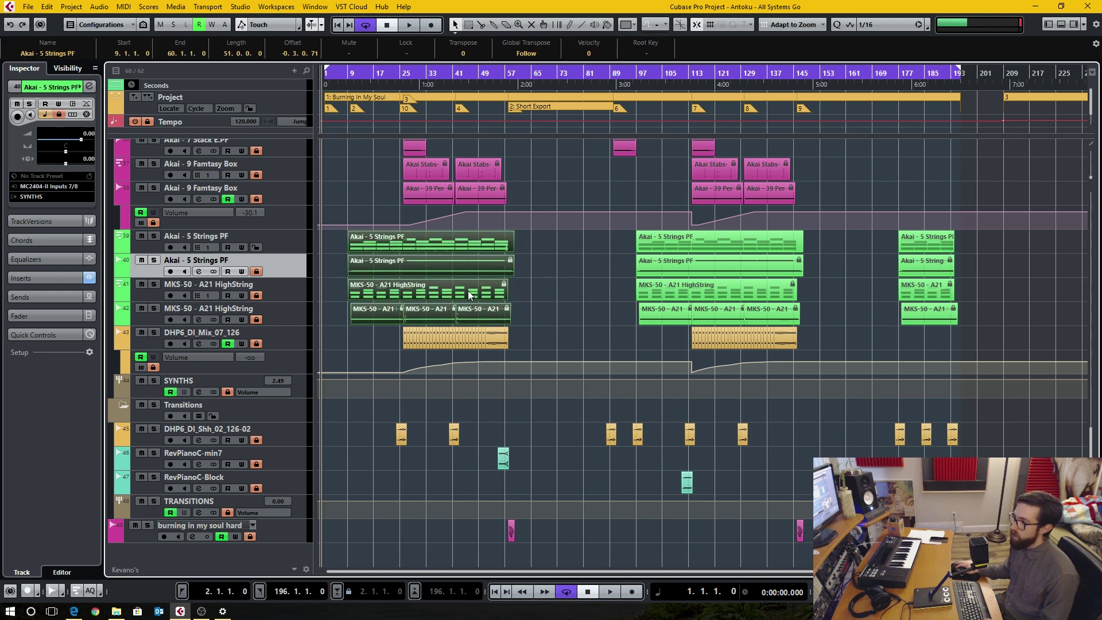
left_click(541, 267)
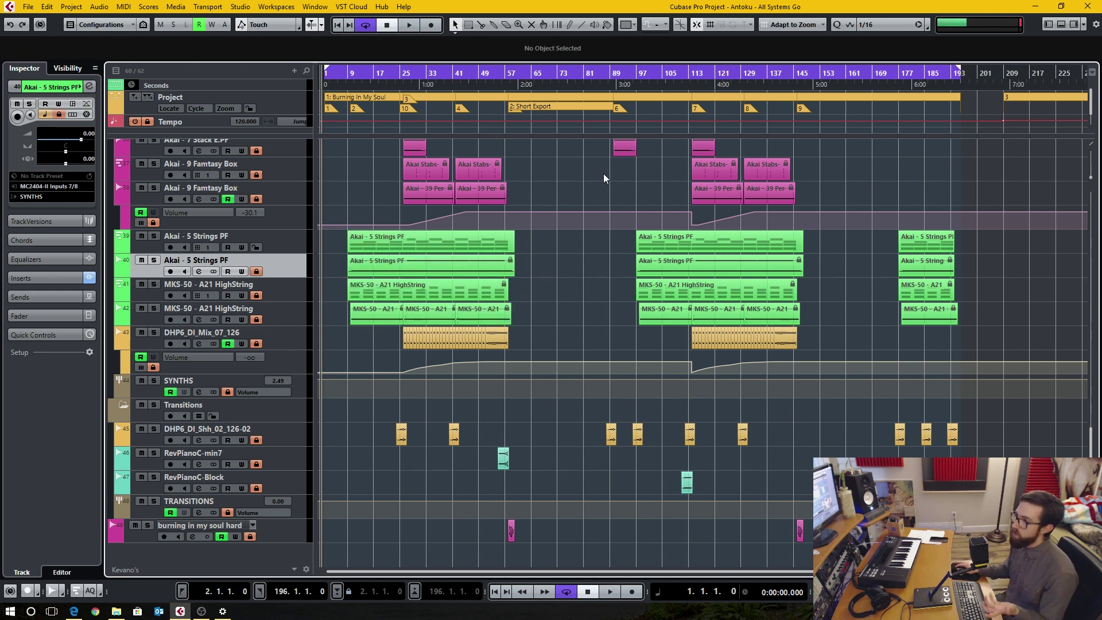
Apply the FX color to the first audio event on the Akai - 5 Strings PF track with the Color tool, and undo it.
left_click(606, 26)
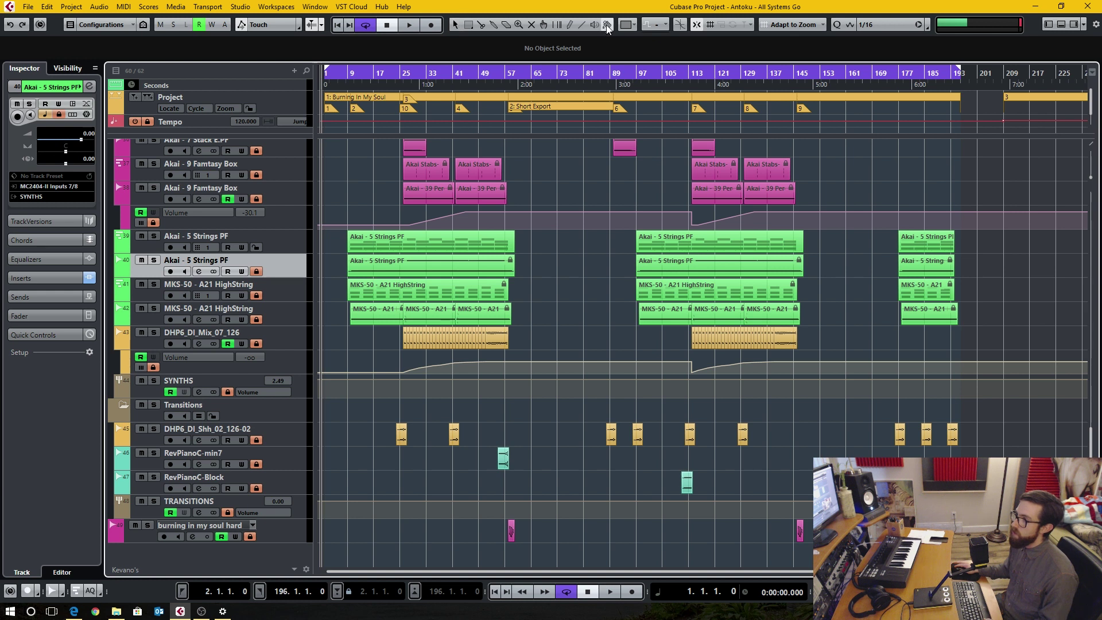
left_click(608, 30)
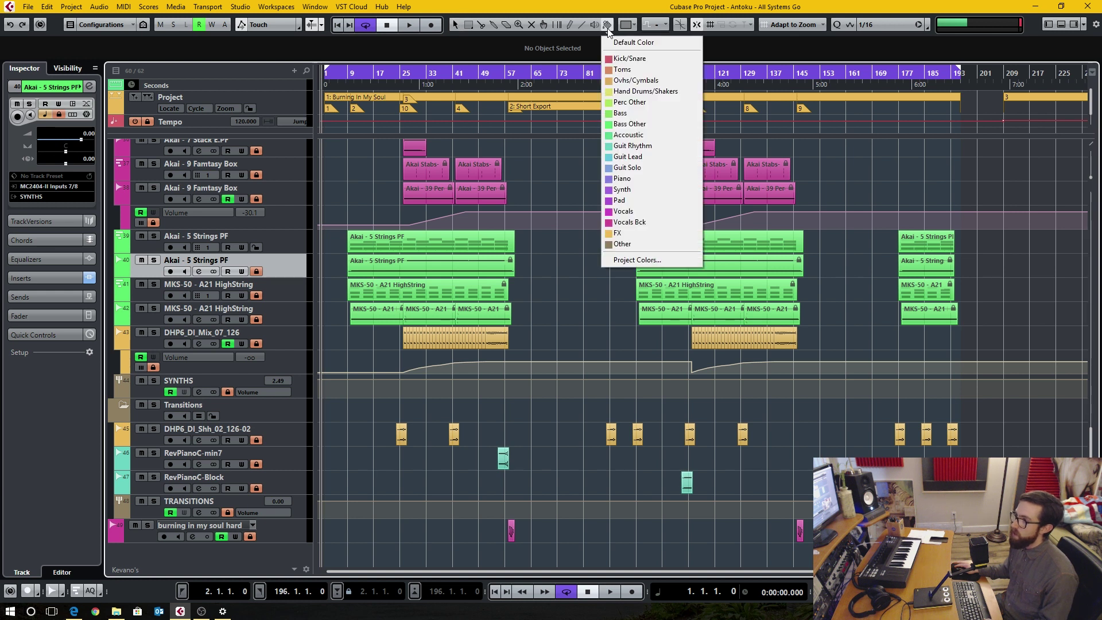
left_click(620, 233)
left_click(411, 267)
key("ctrl+z")
key("1")
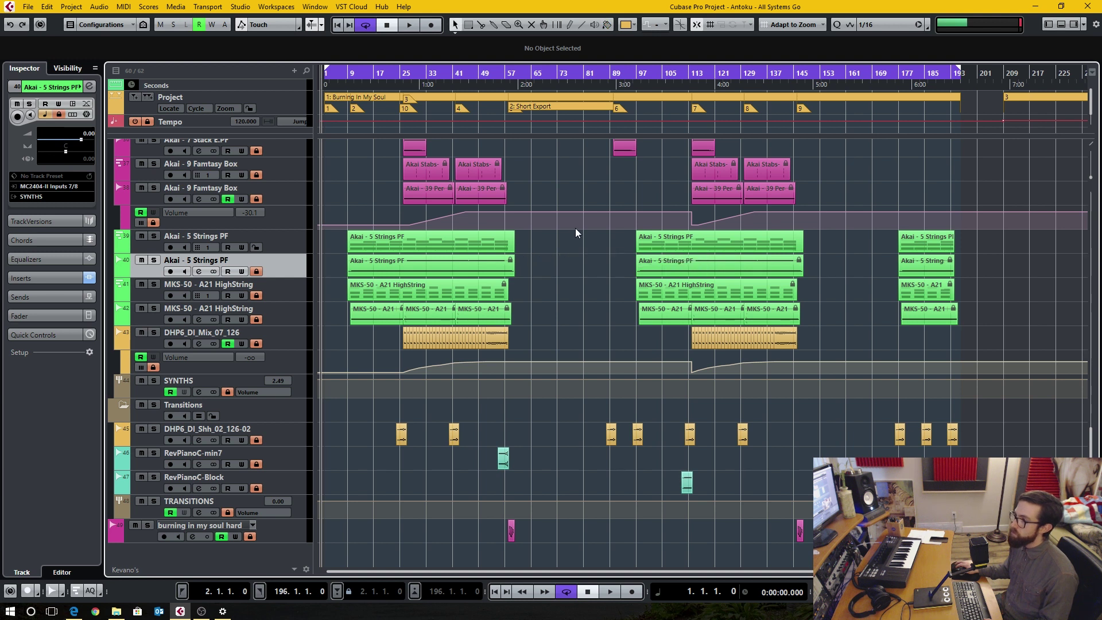
left_click(629, 24)
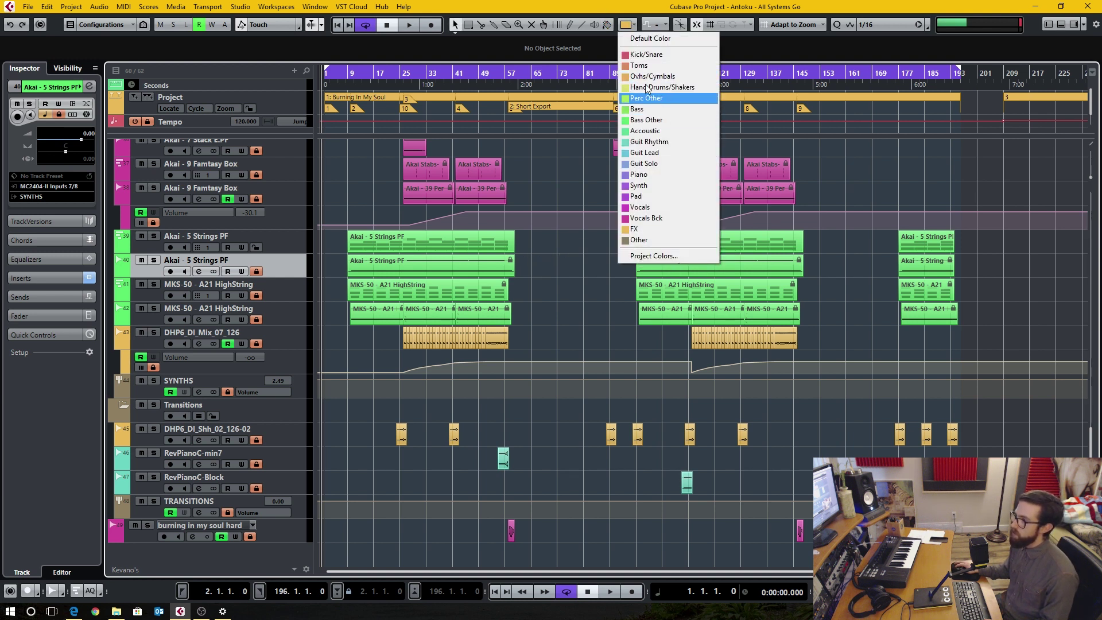
right_click(1029, 24)
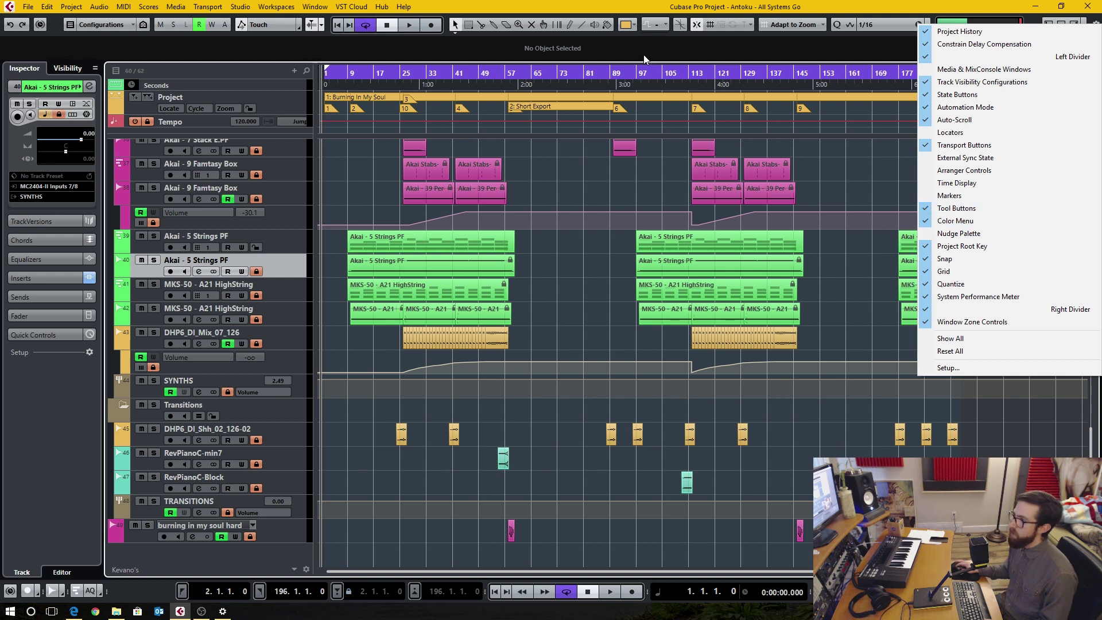
left_click(586, 250)
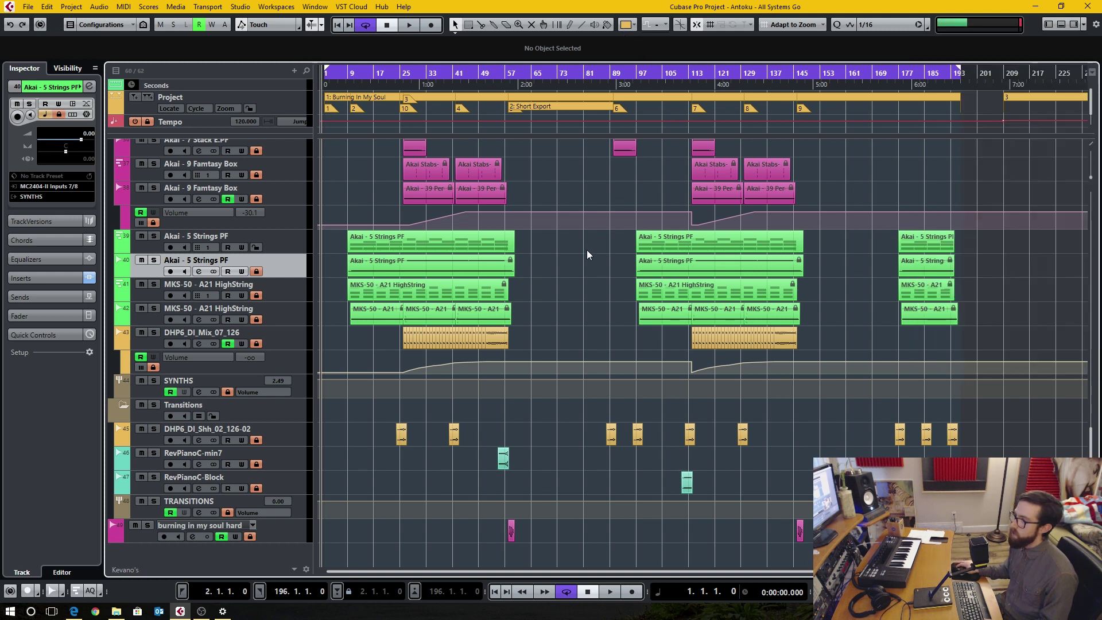
Assign the FX color to the Akai - 5 Strings PF MIDI part starting at bar 97, and undo it.
left_click(469, 240)
left_click(664, 240)
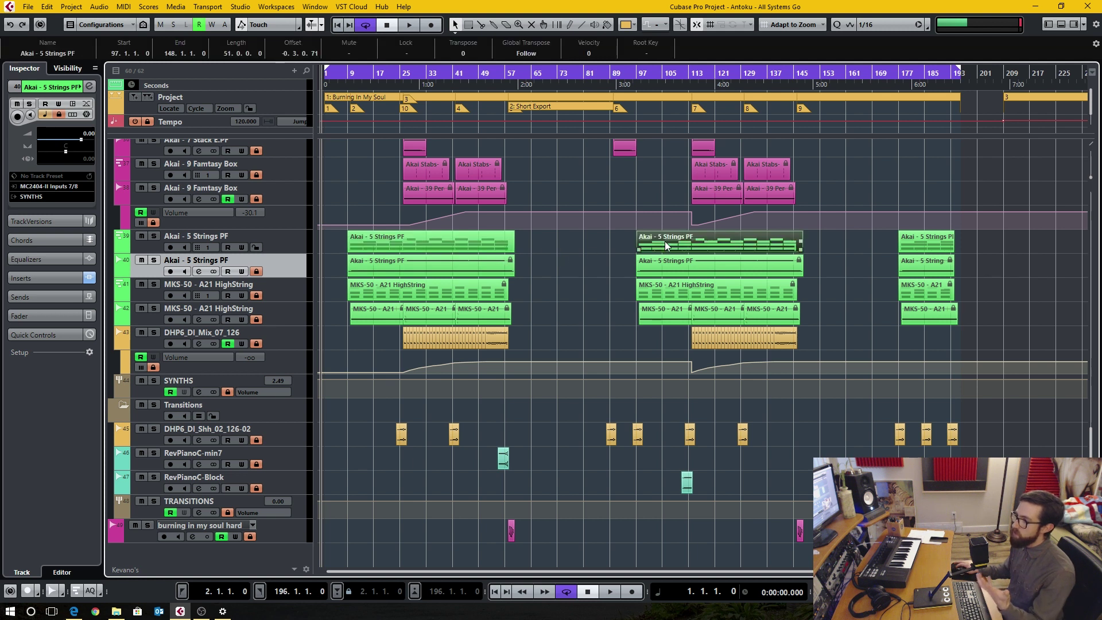
left_click(626, 25)
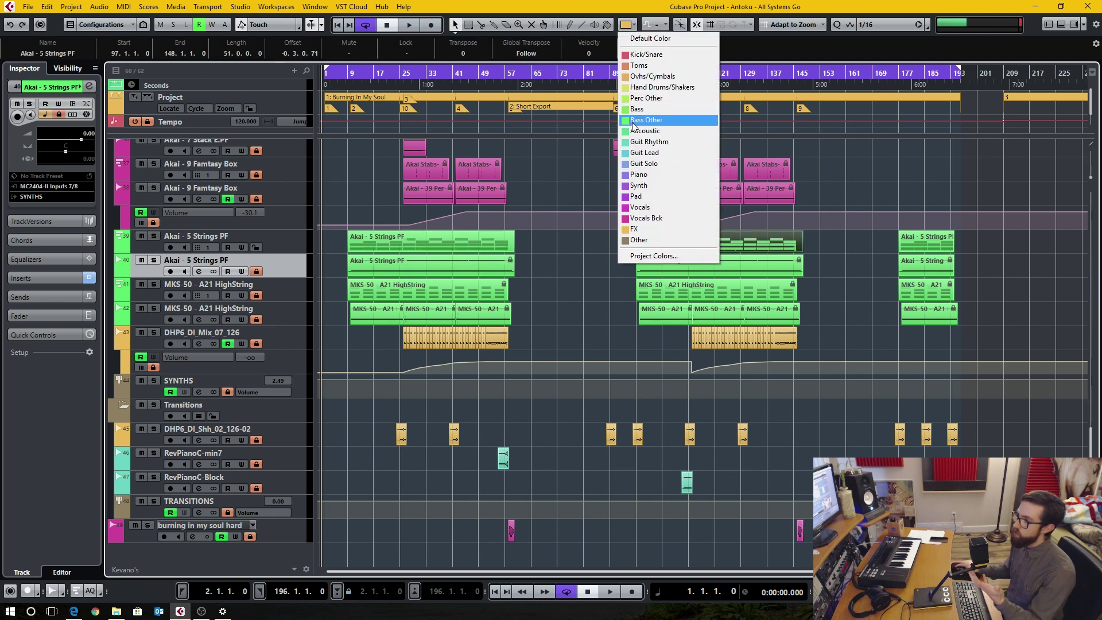
left_click(657, 228)
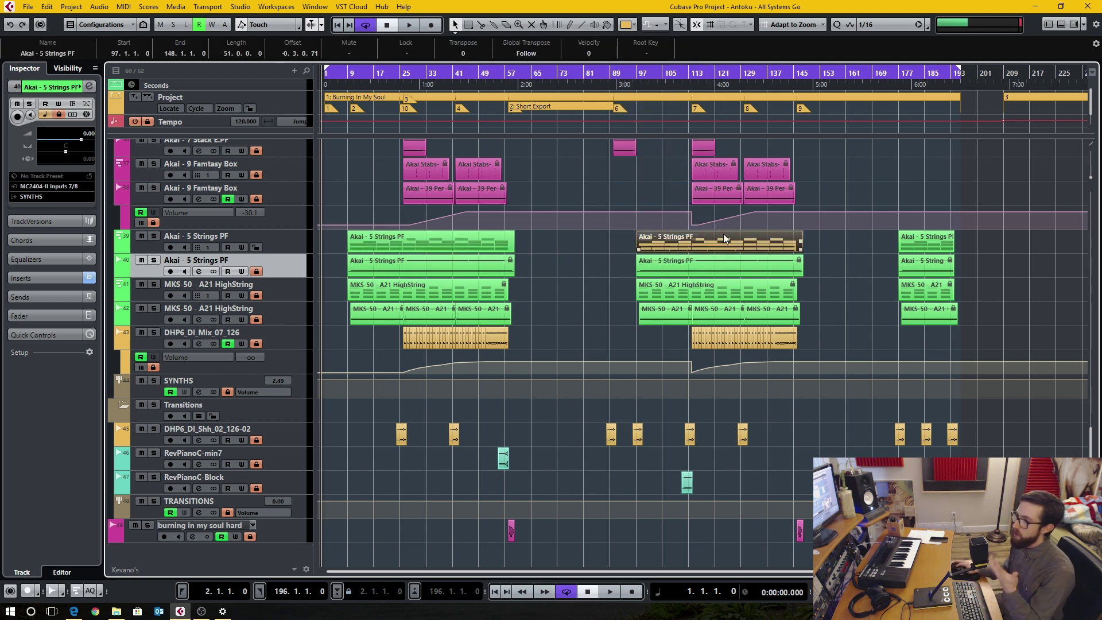
left_click(684, 342)
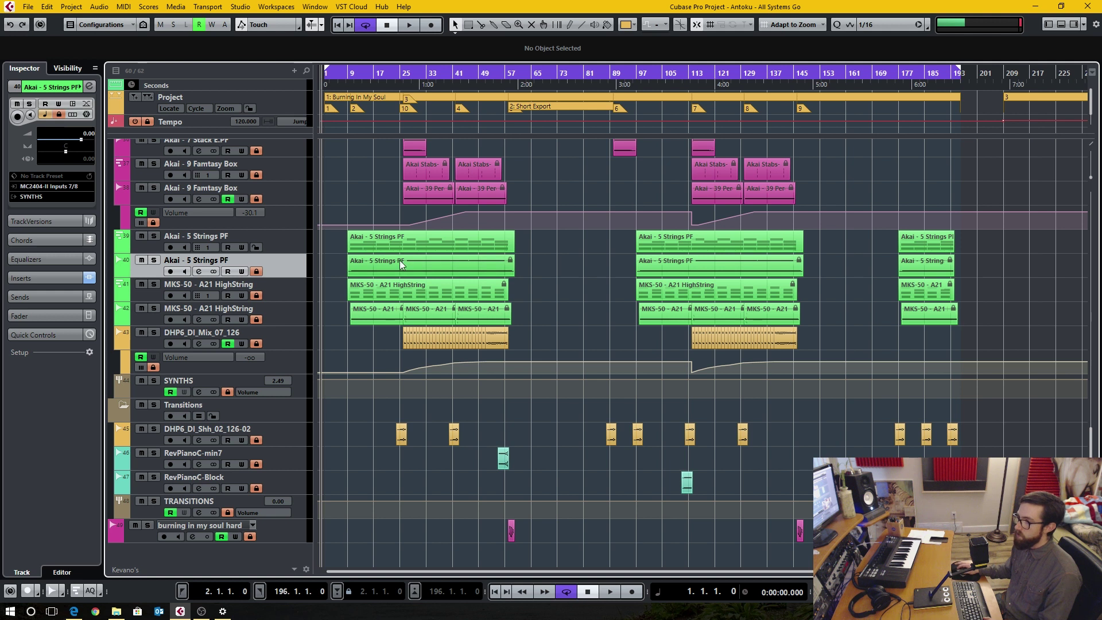
Open the User Interface preferences and expand the Project Area, Editor Area and Ruler Background entries of the Custom Colors.
left_click(28, 7)
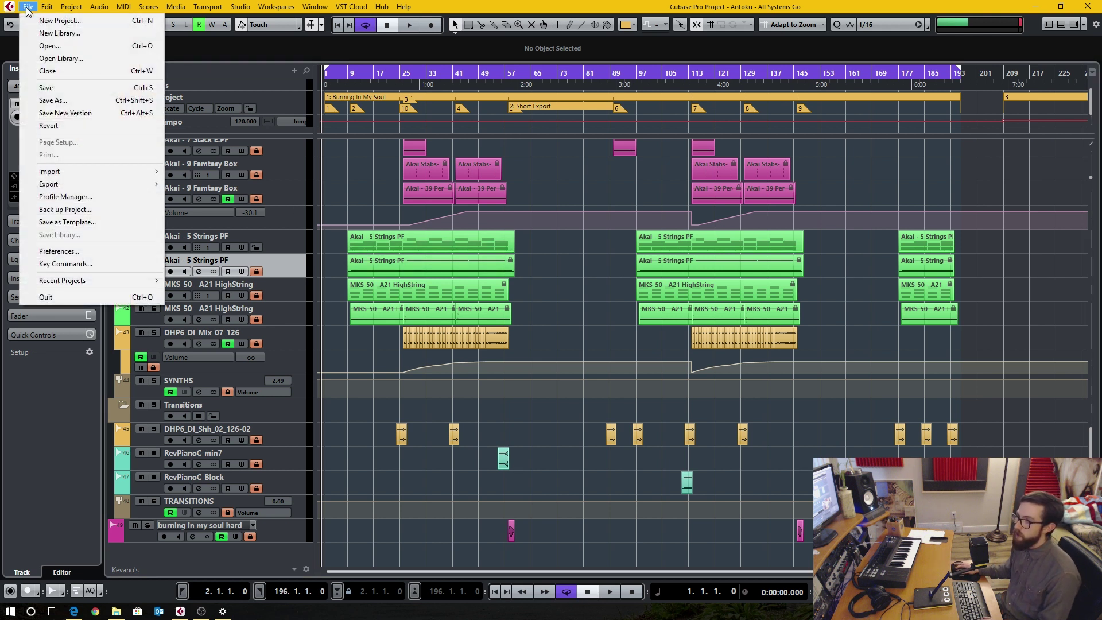
left_click(64, 252)
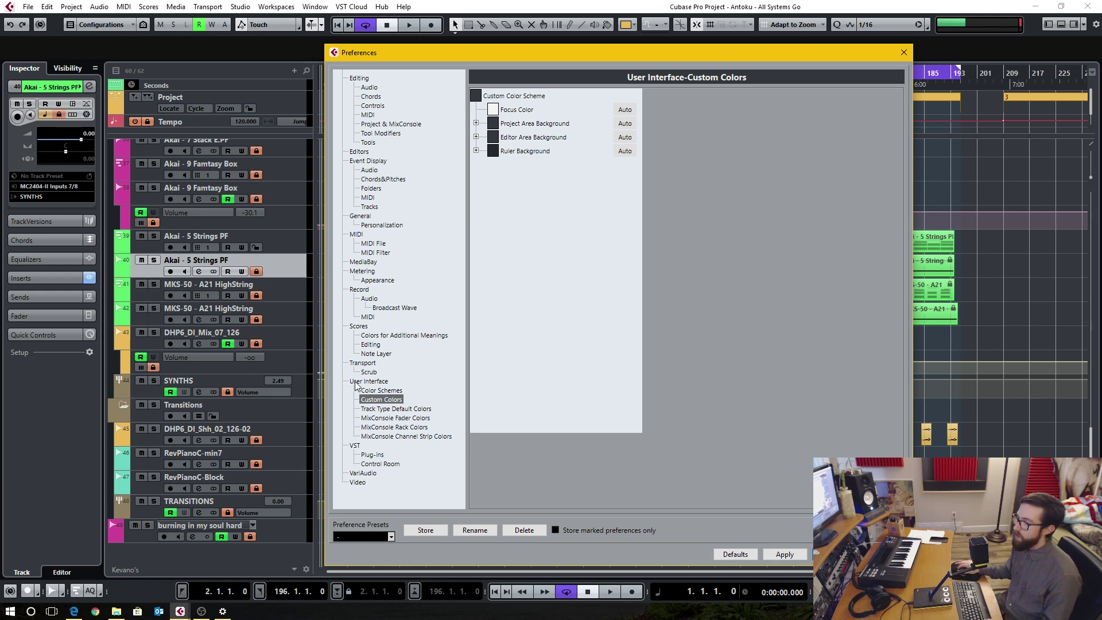
left_click(378, 391)
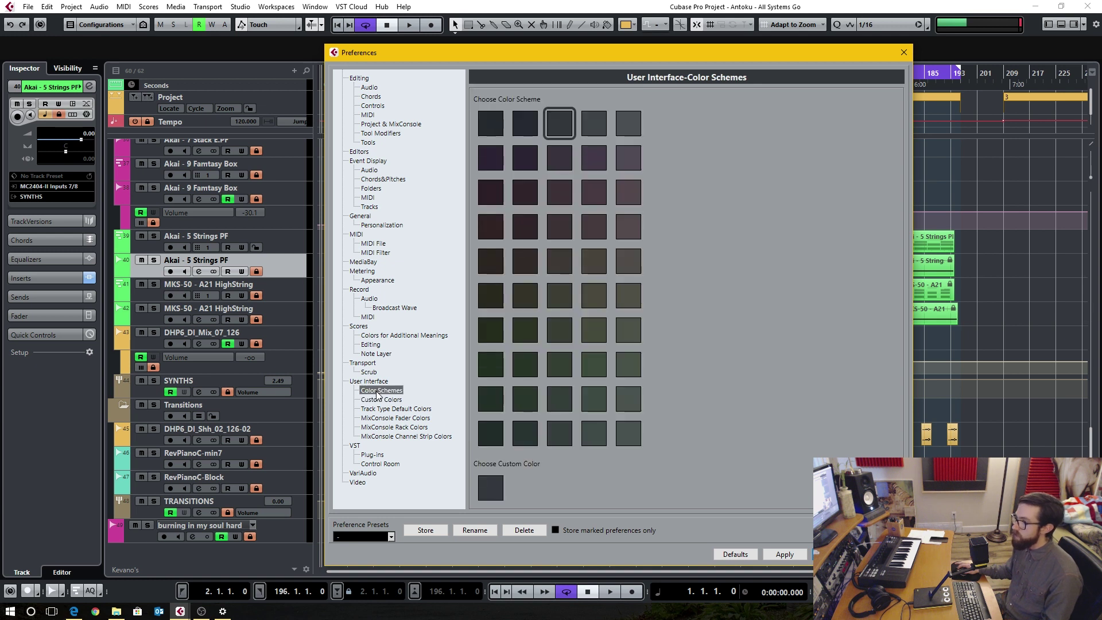
left_click(362, 381)
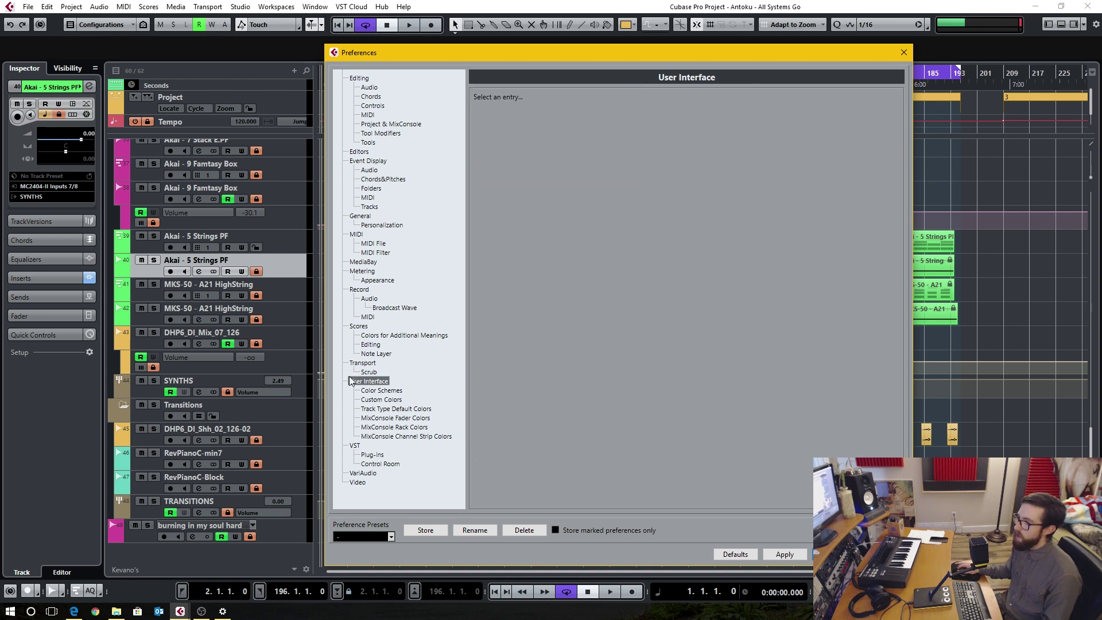
left_click(391, 401)
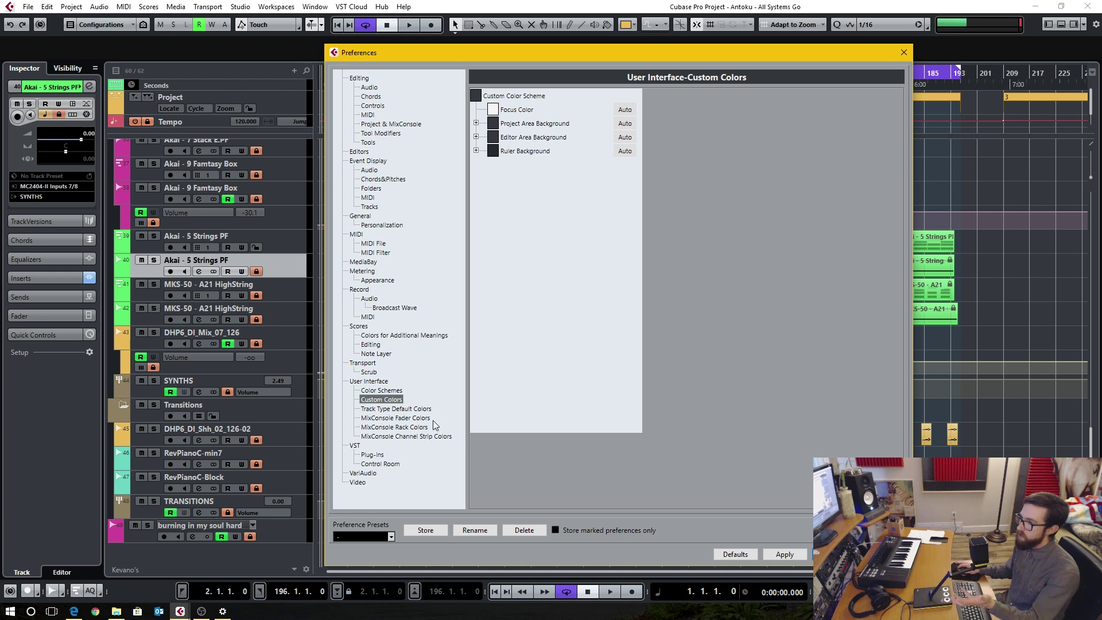
left_click(476, 123)
left_click(476, 164)
left_click(476, 205)
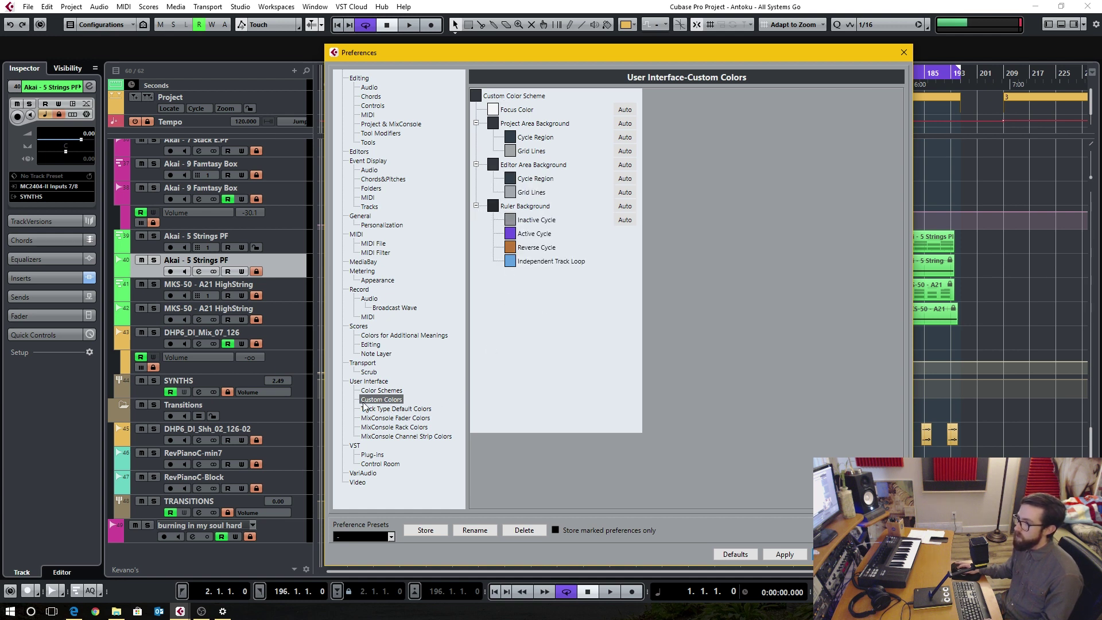
Examine the Track Type Default Colors and the MixConsole Fader, Rack and Channel Strip color settings, trying out a MIDI Channel fader color.
left_click(401, 410)
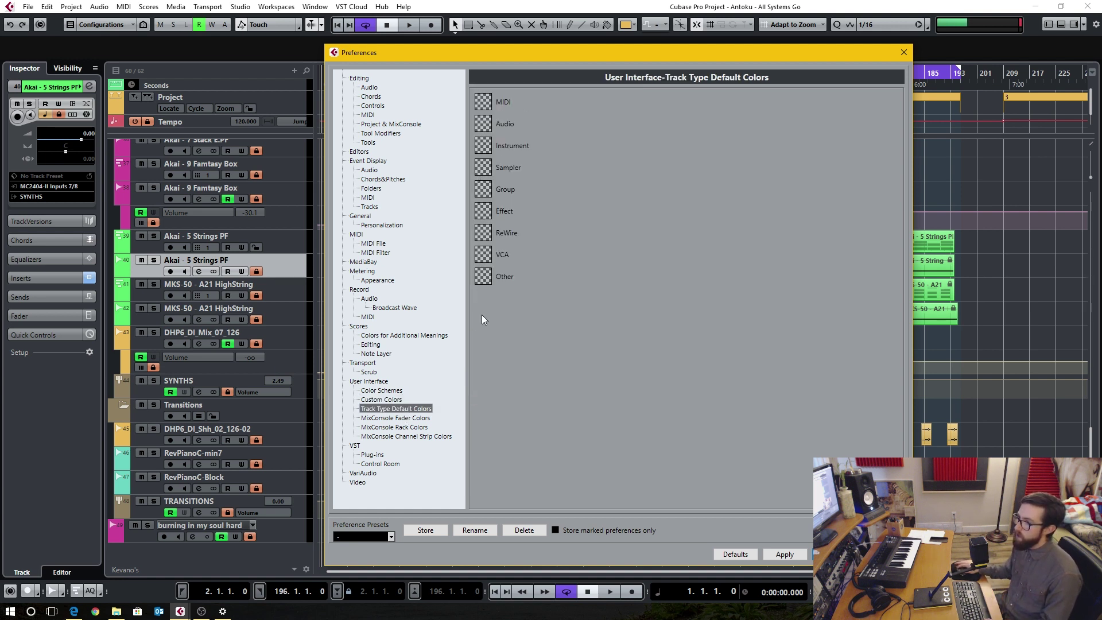
left_click(395, 418)
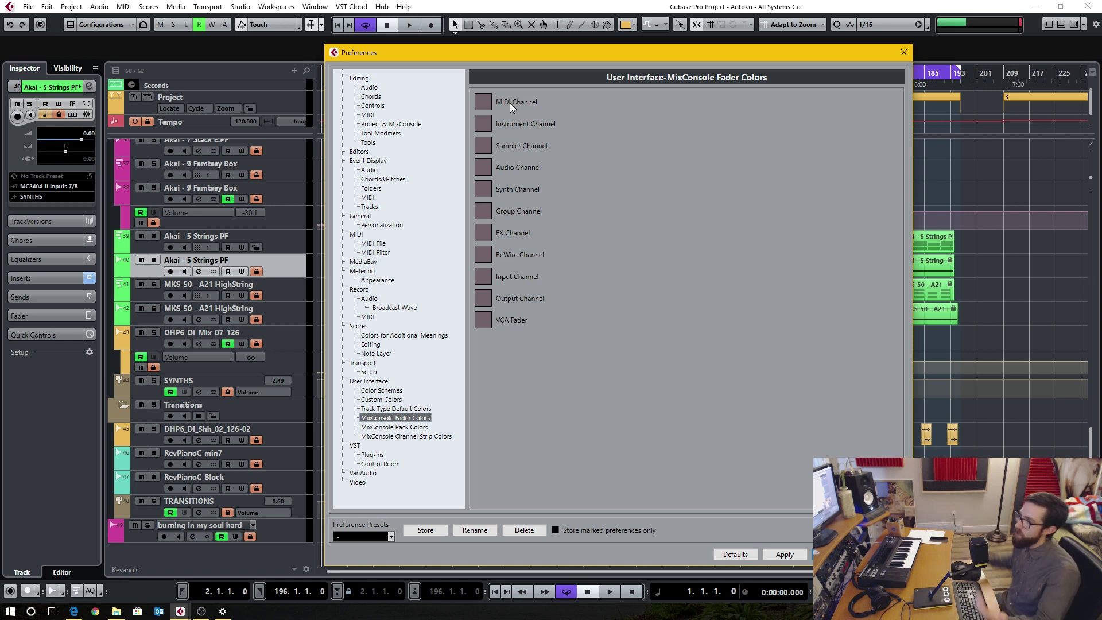
left_click(483, 108)
left_click(491, 125)
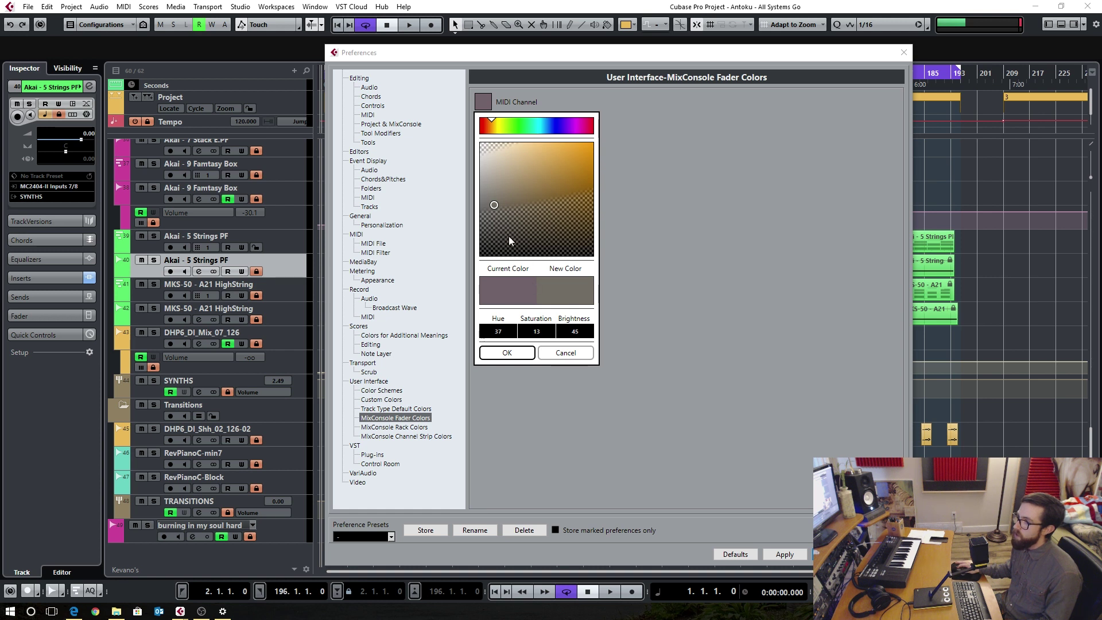
left_click(556, 167)
left_click(582, 352)
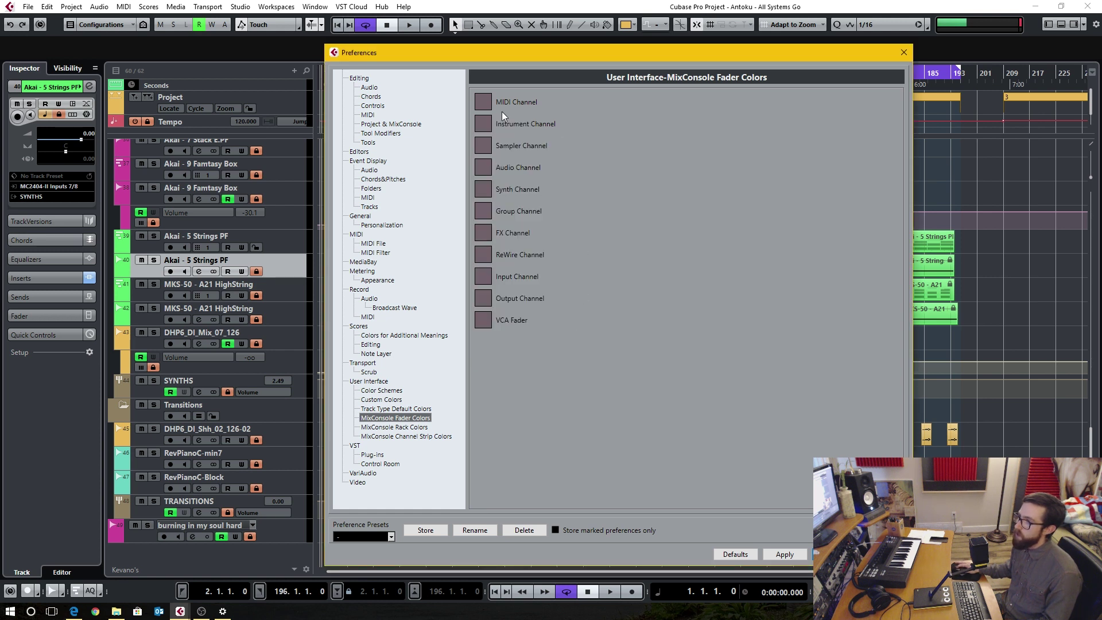
left_click(400, 427)
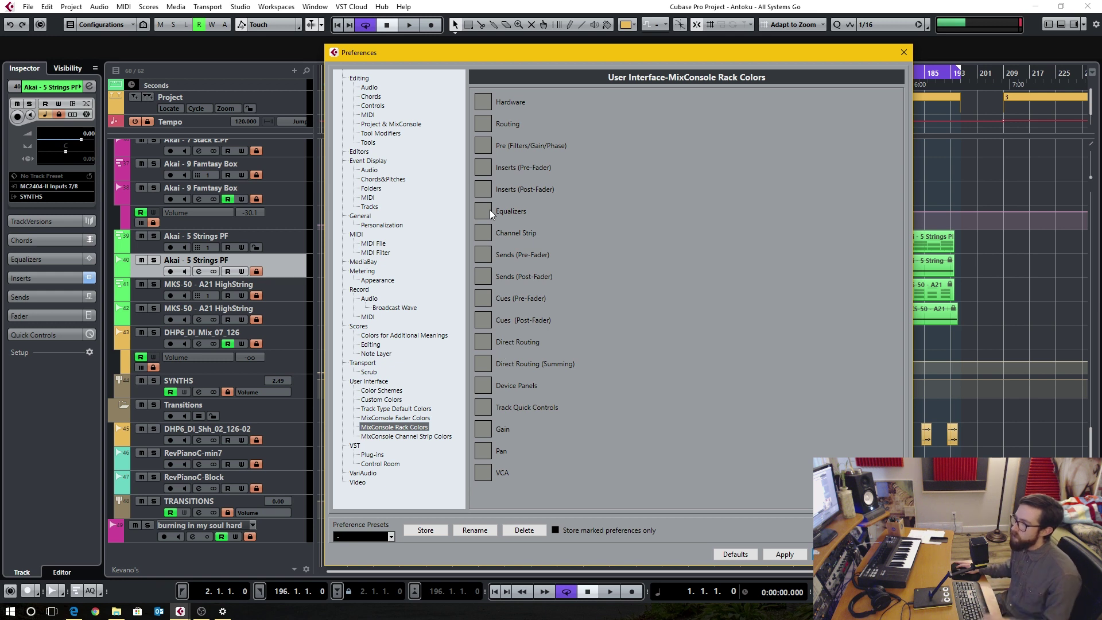
left_click(409, 436)
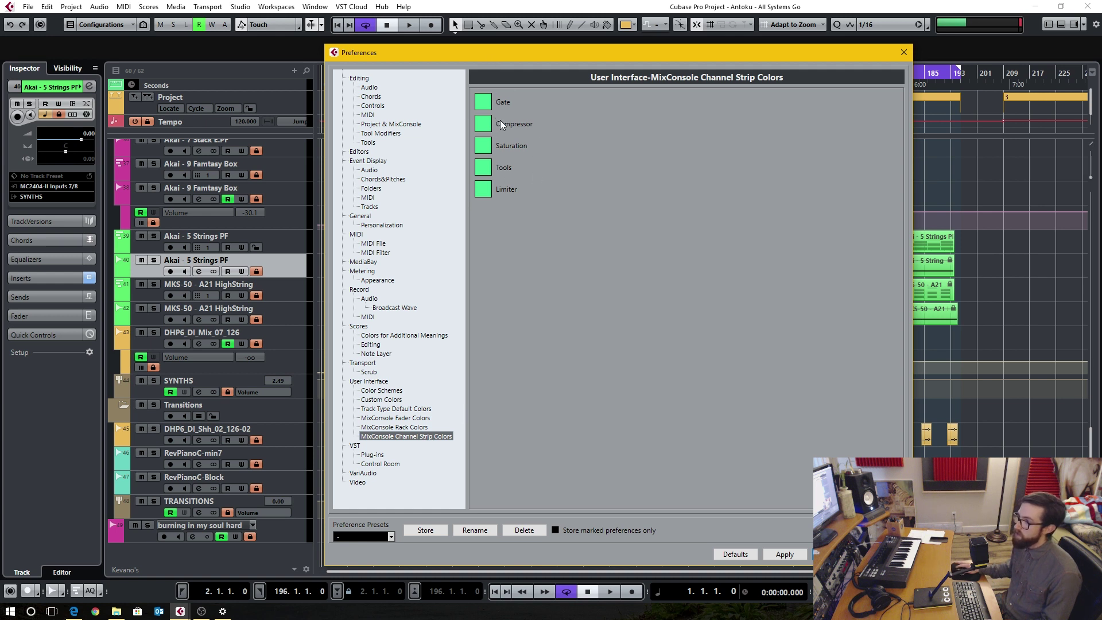
Set the Project Area Background custom color to saturation 22 and brightness 34.
left_click(381, 400)
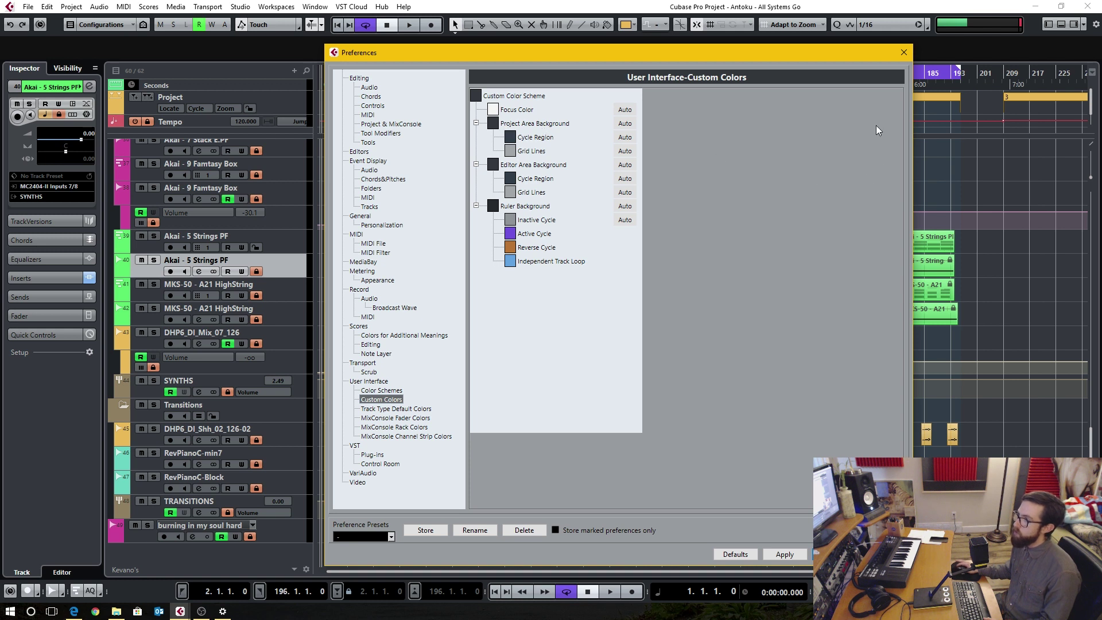
left_click(493, 124)
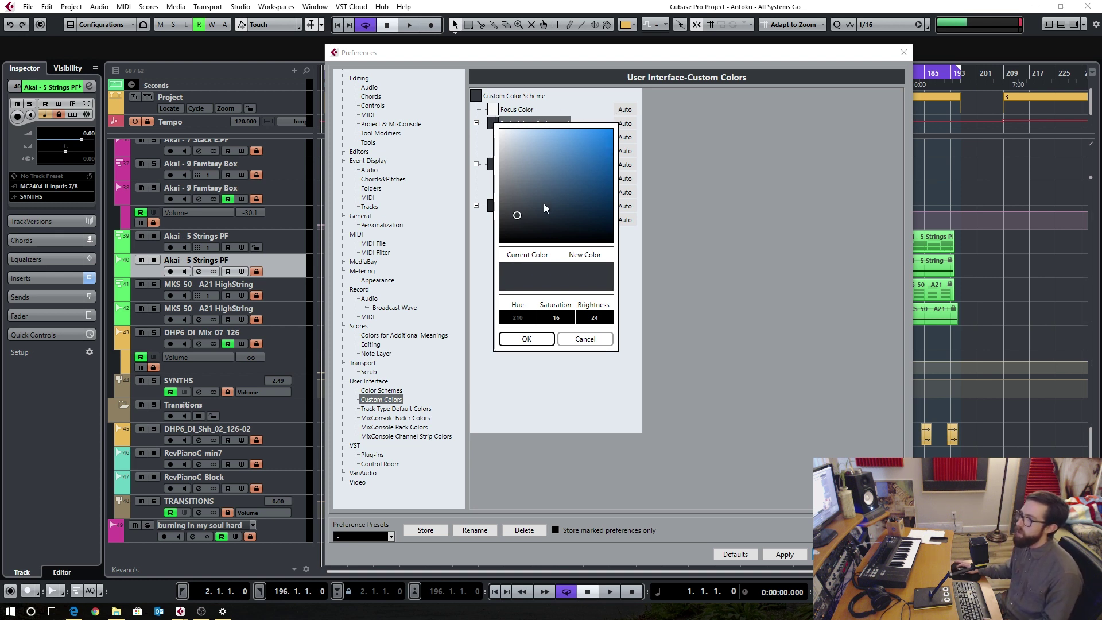
left_click_drag(513, 221, 552, 166)
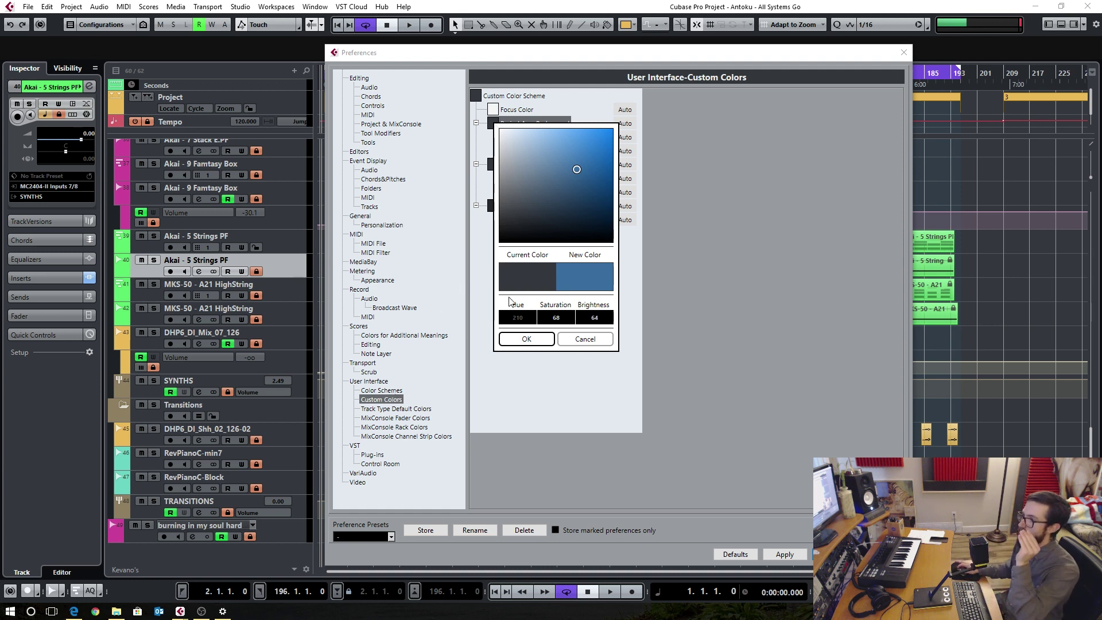
mouse_move(579, 168)
left_mouse_down()
mouse_move(555, 208)
mouse_move(571, 180)
mouse_move(525, 149)
mouse_move(531, 204)
left_mouse_up()
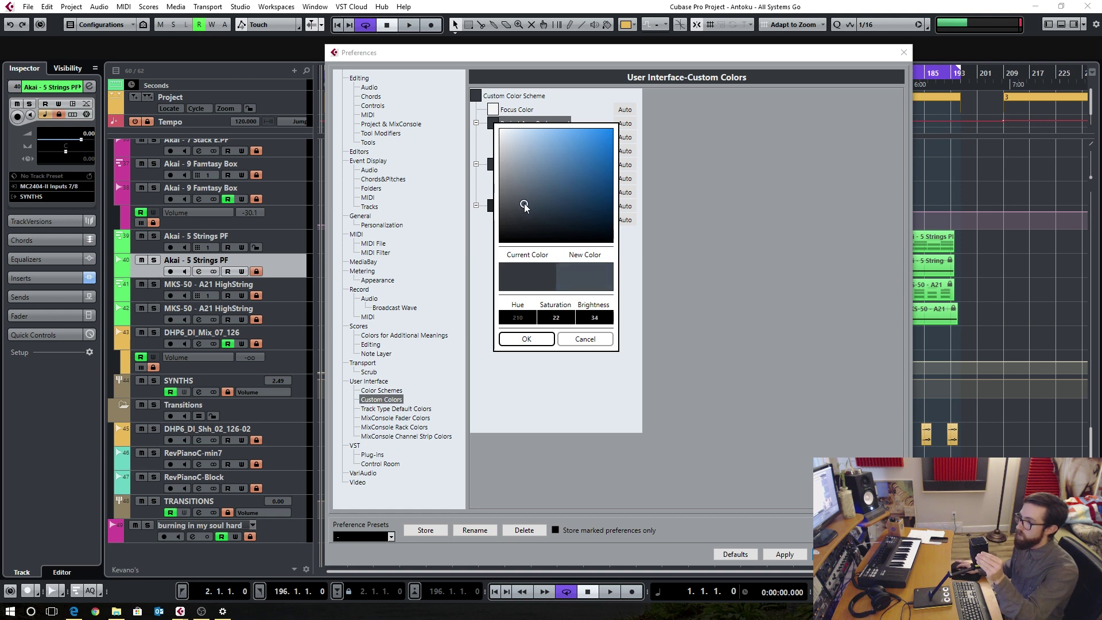
left_click(539, 340)
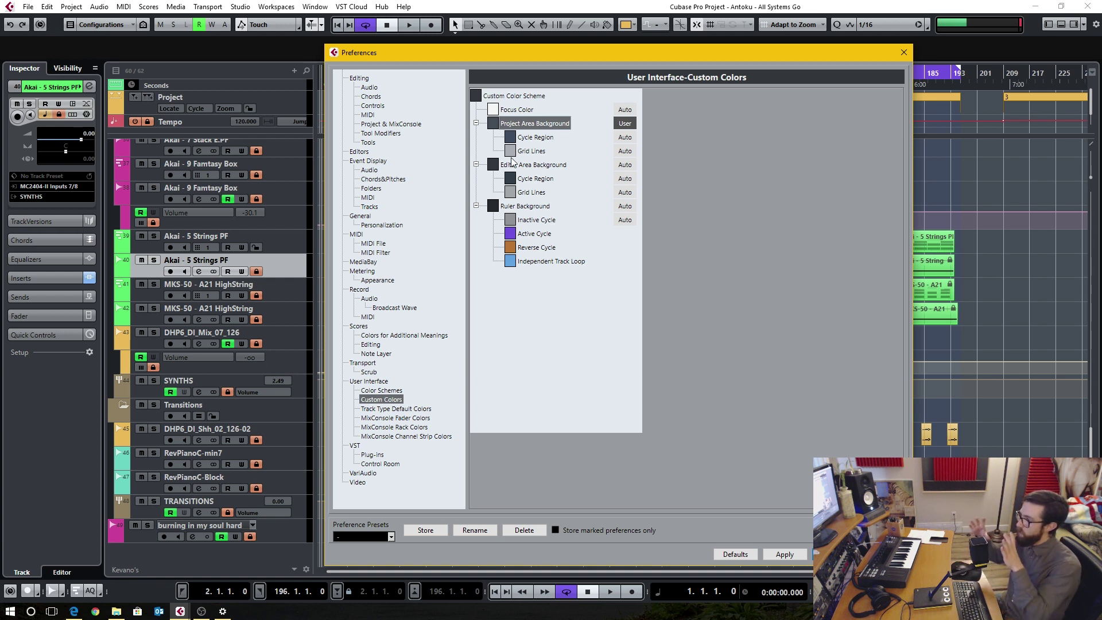
Change the Project Area Background to a bright blue with saturation 100 and brightness 95.
left_click(493, 122)
mouse_move(546, 166)
left_mouse_down()
mouse_move(614, 144)
mouse_move(615, 133)
left_mouse_up()
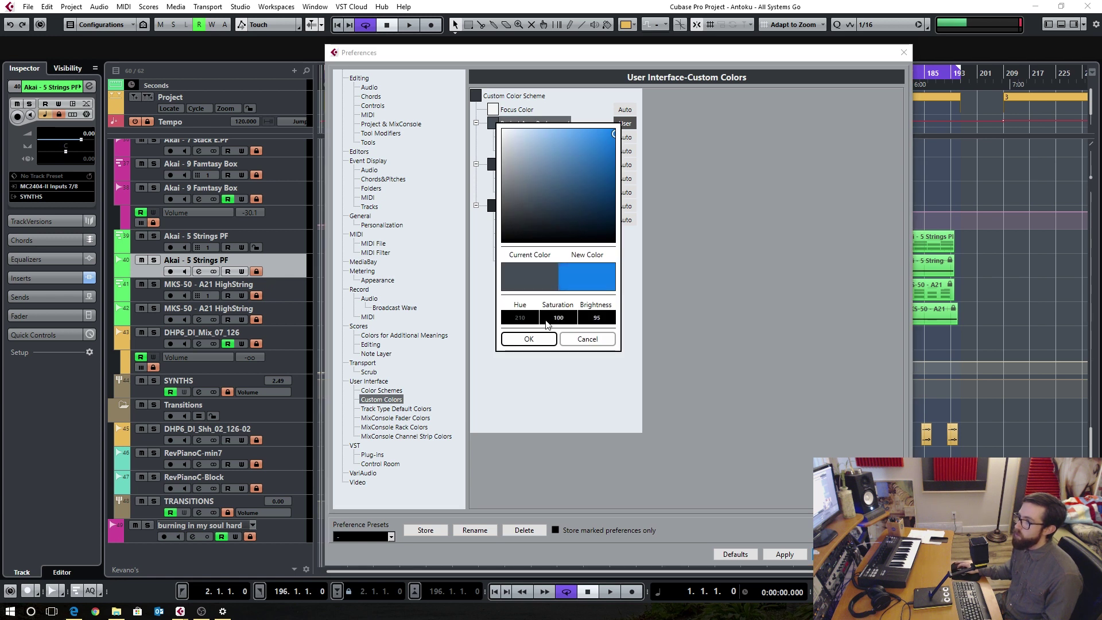
left_click(528, 340)
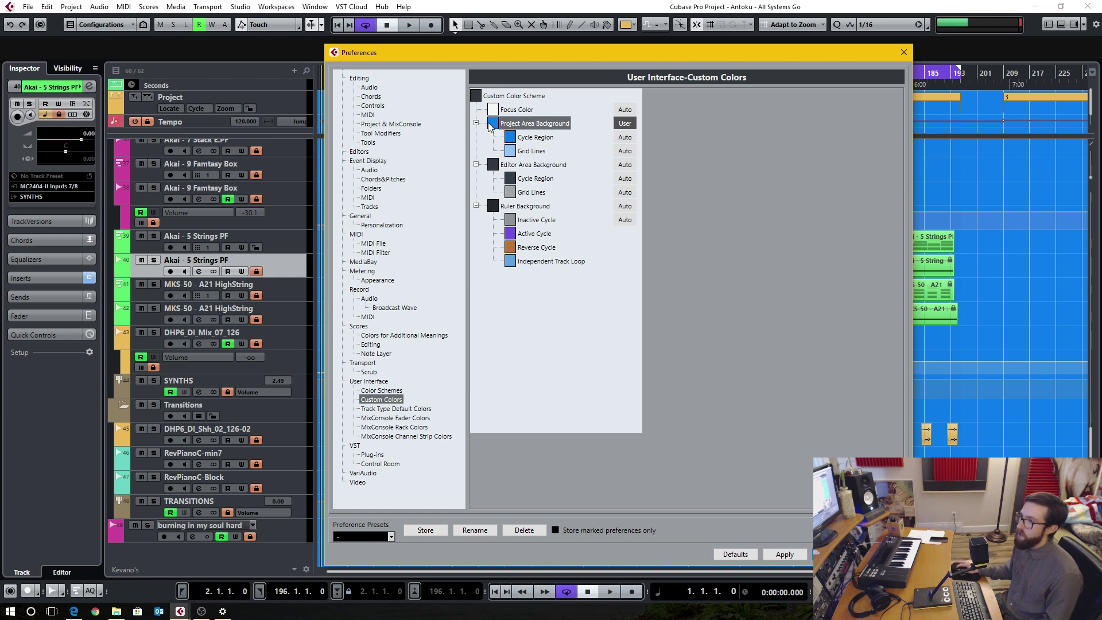
Change the Project Area Background custom color to a muted, darker grayish blue.
left_click(397, 391)
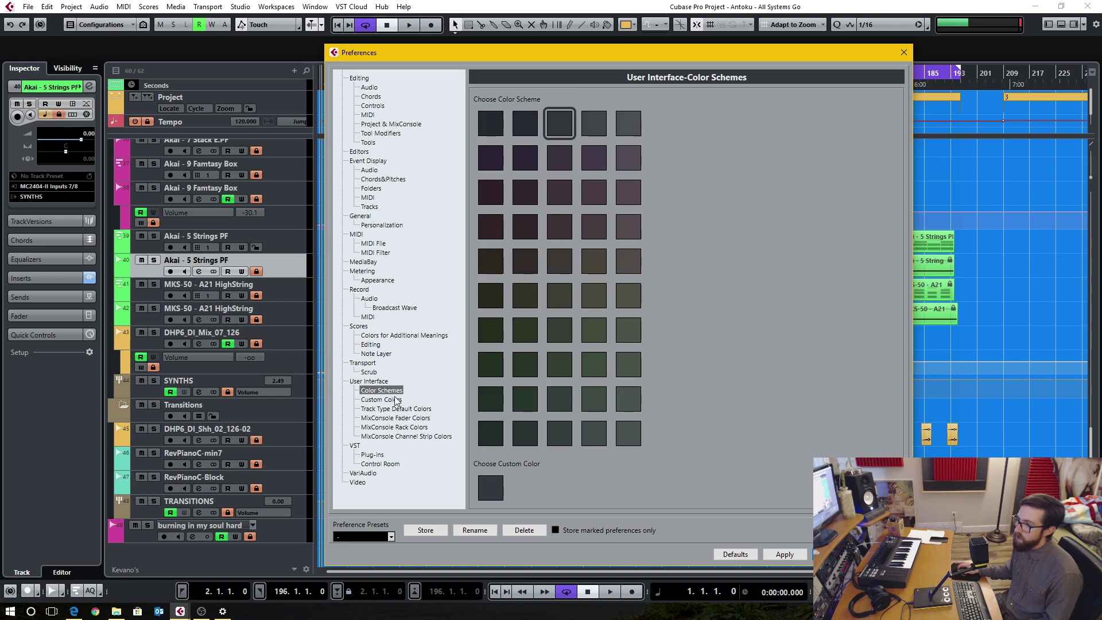
left_click(382, 399)
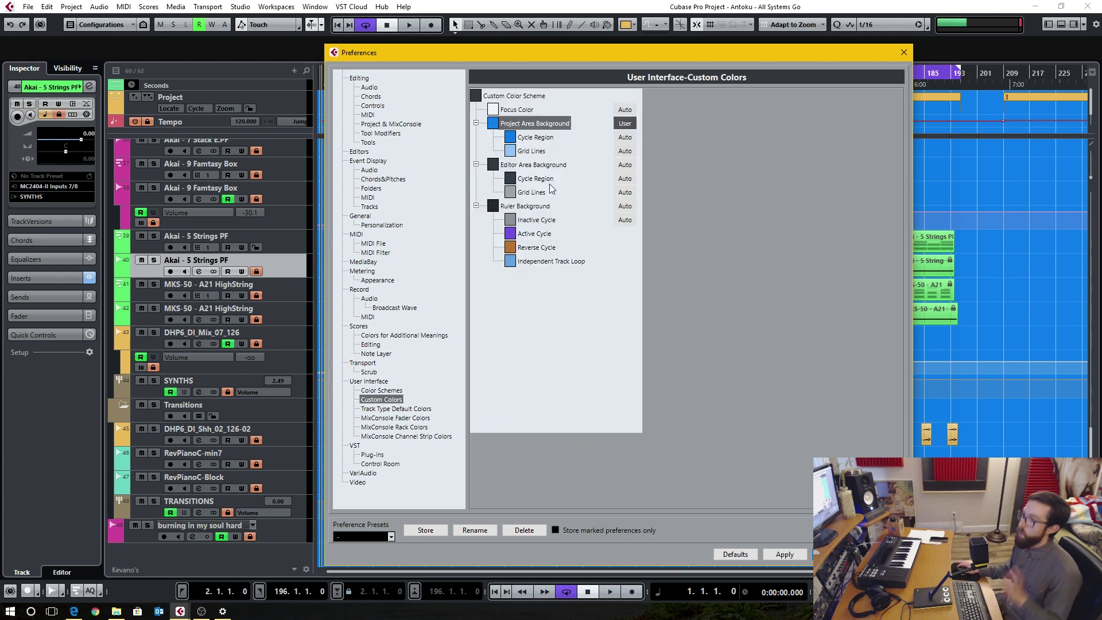
left_click(493, 123)
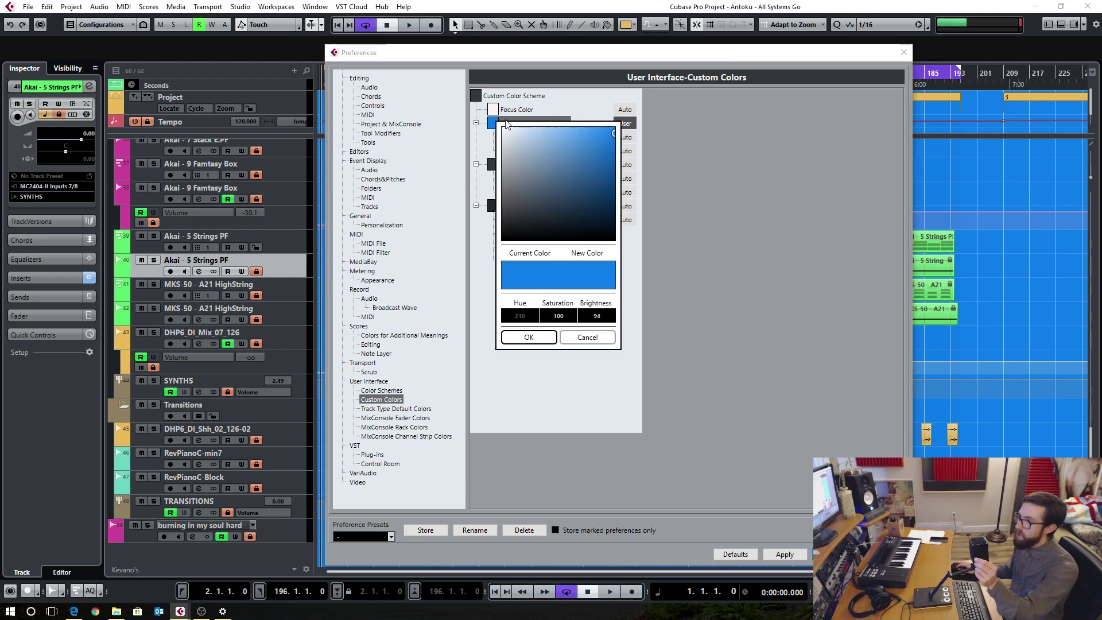
left_click_drag(582, 165, 618, 124)
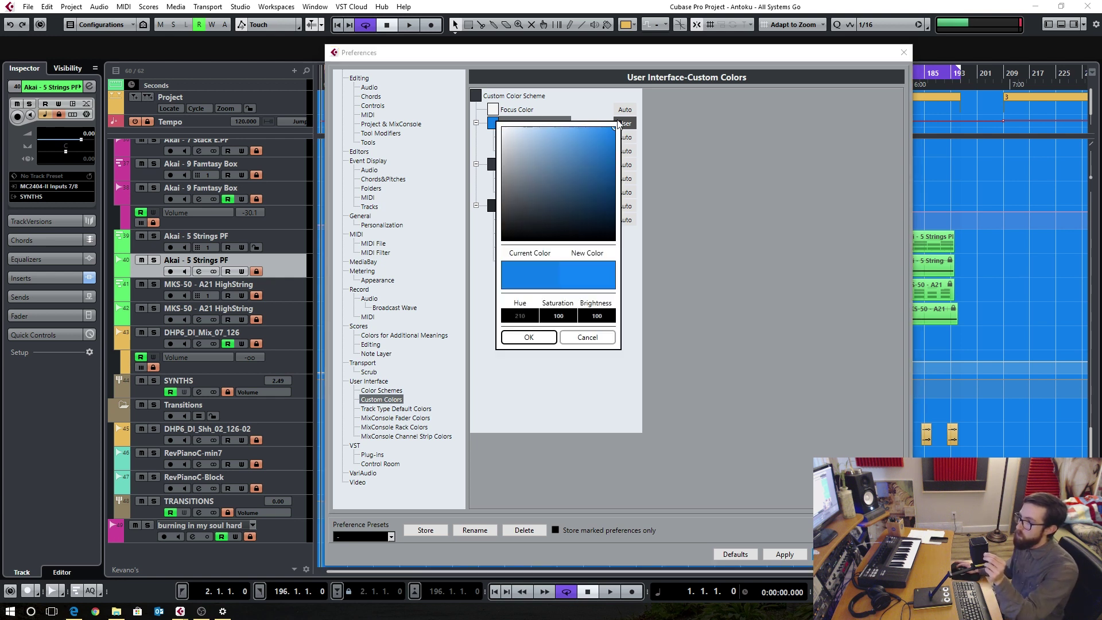
mouse_move(603, 188)
left_mouse_down()
mouse_move(516, 231)
mouse_move(568, 230)
mouse_move(540, 171)
mouse_move(553, 181)
left_mouse_up()
left_click(546, 340)
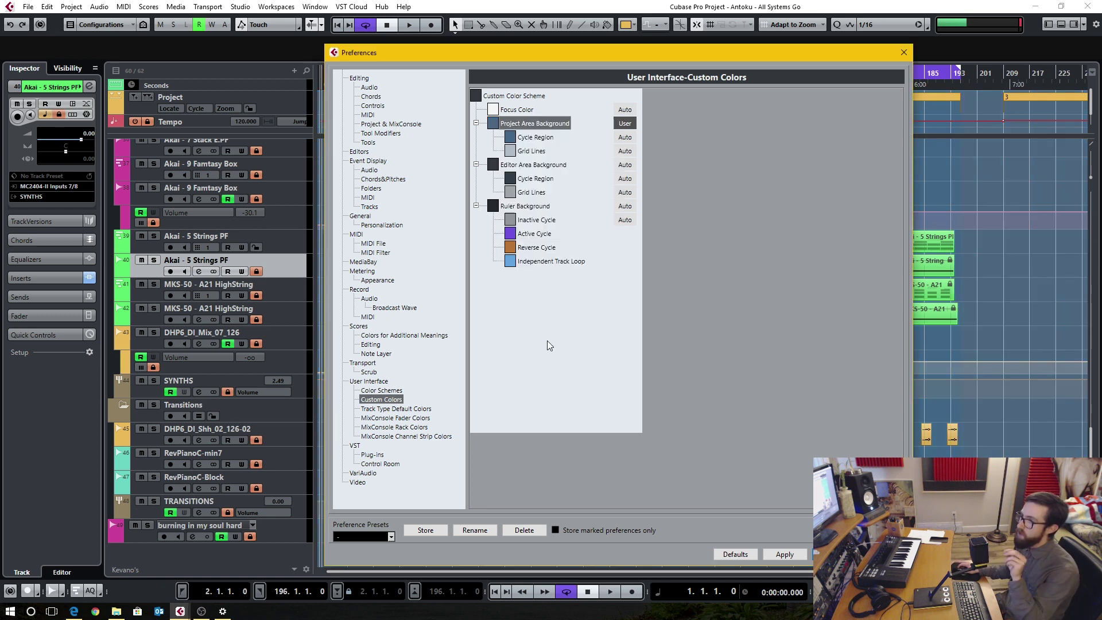
Try out several preset color schemes for the interface, including a gray, a mauve and an olive green one.
left_click(382, 391)
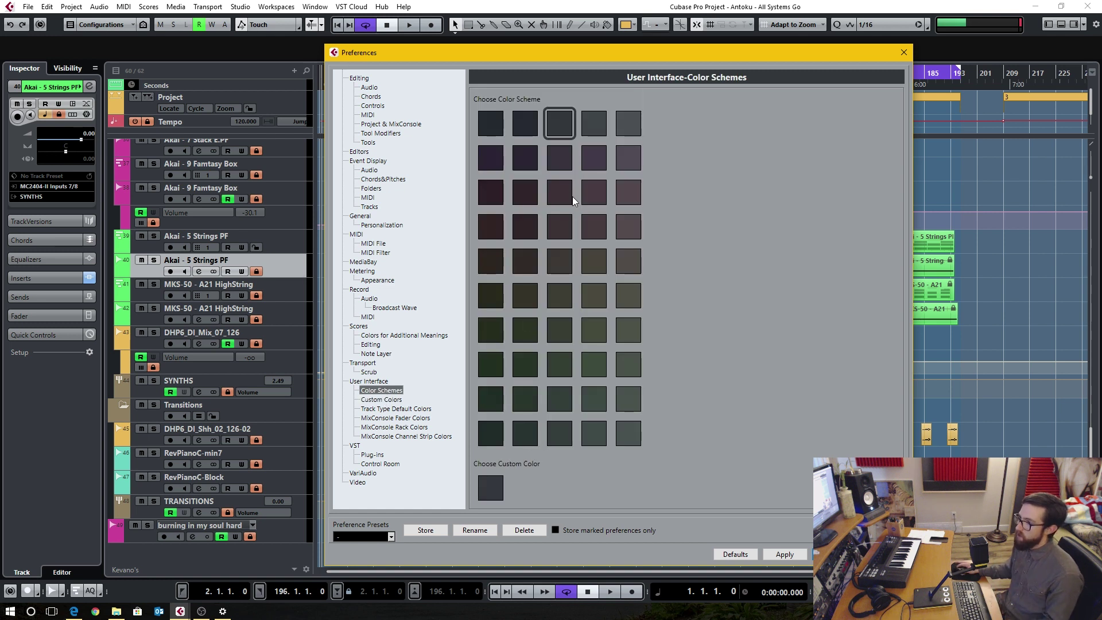
left_click(487, 122)
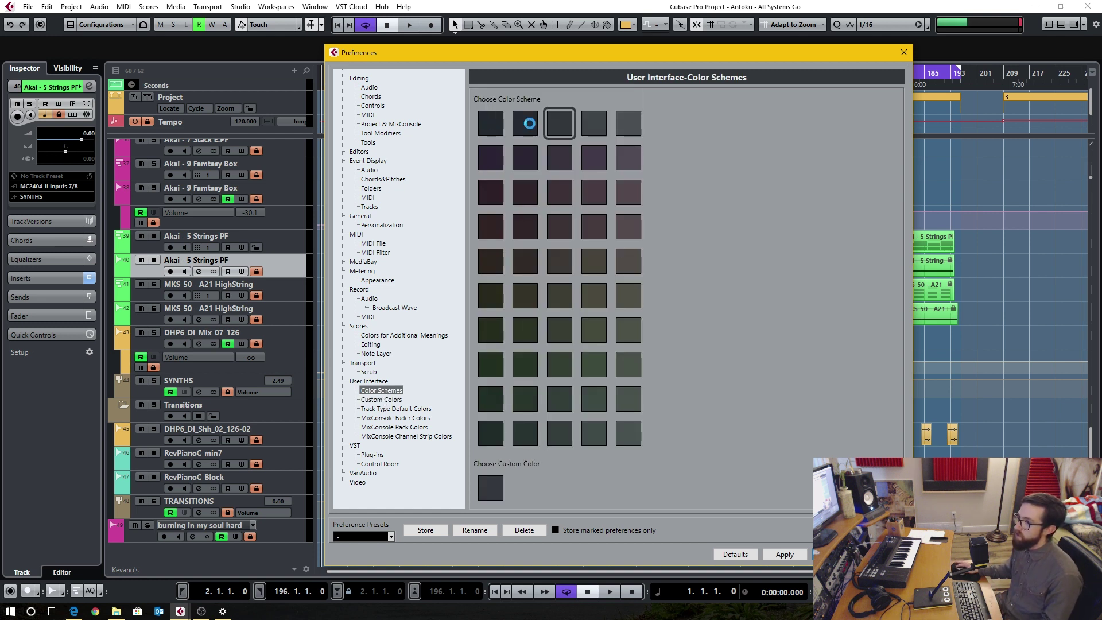
left_click(625, 133)
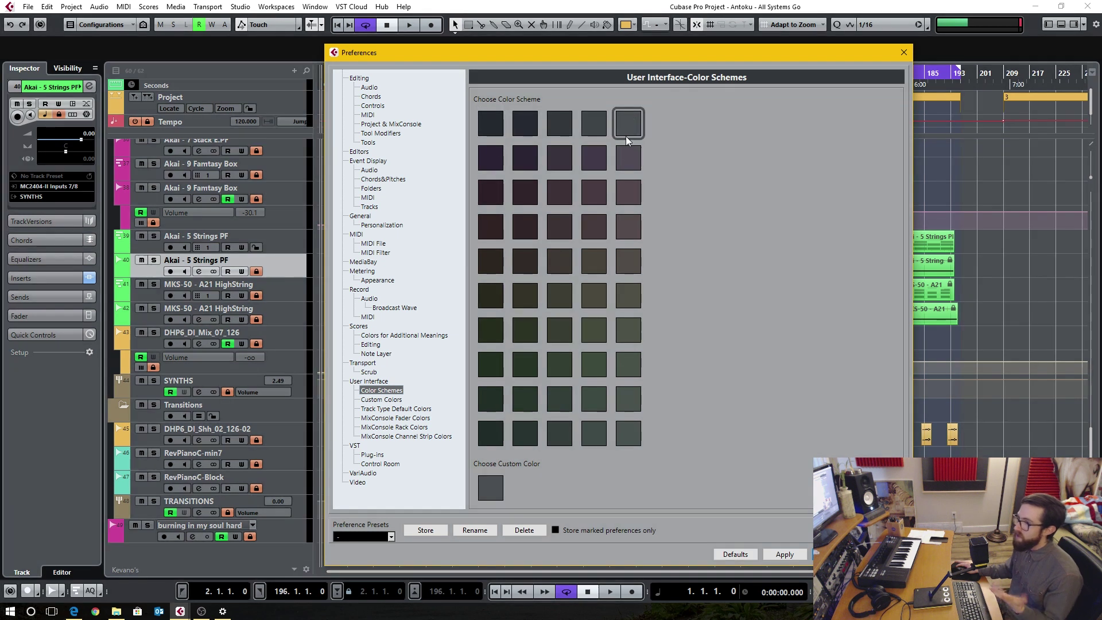
left_click(634, 194)
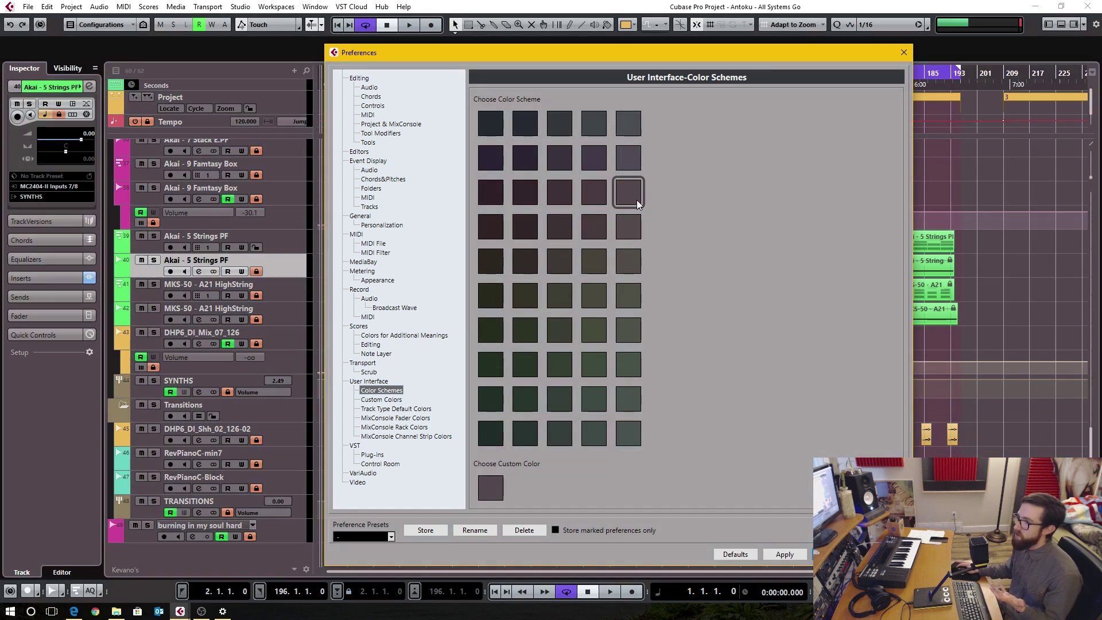
left_click(621, 125)
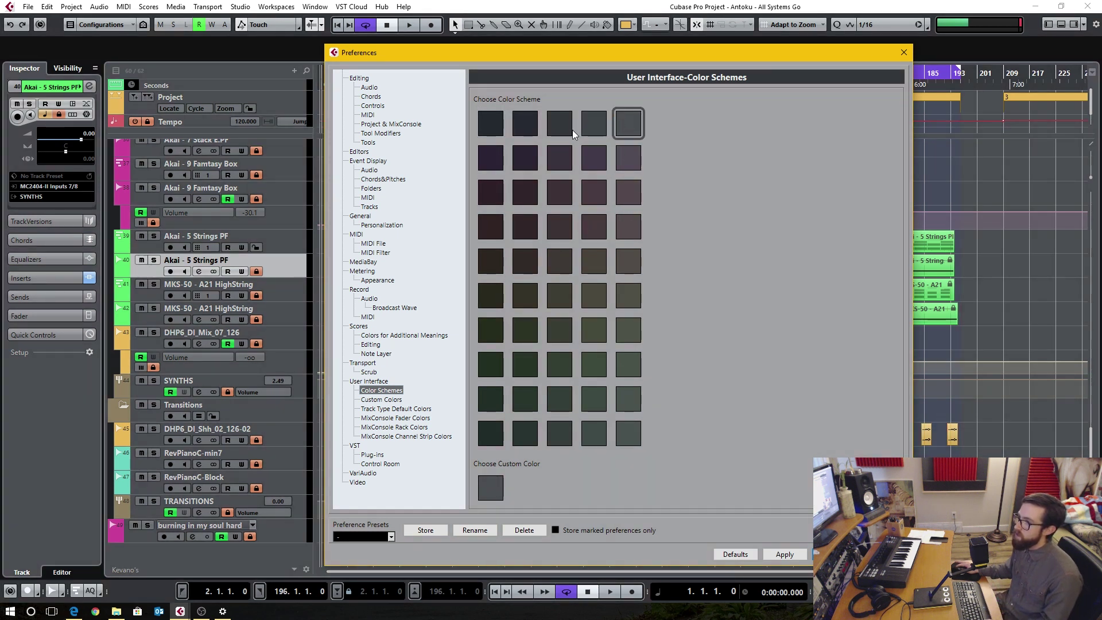
left_click(600, 332)
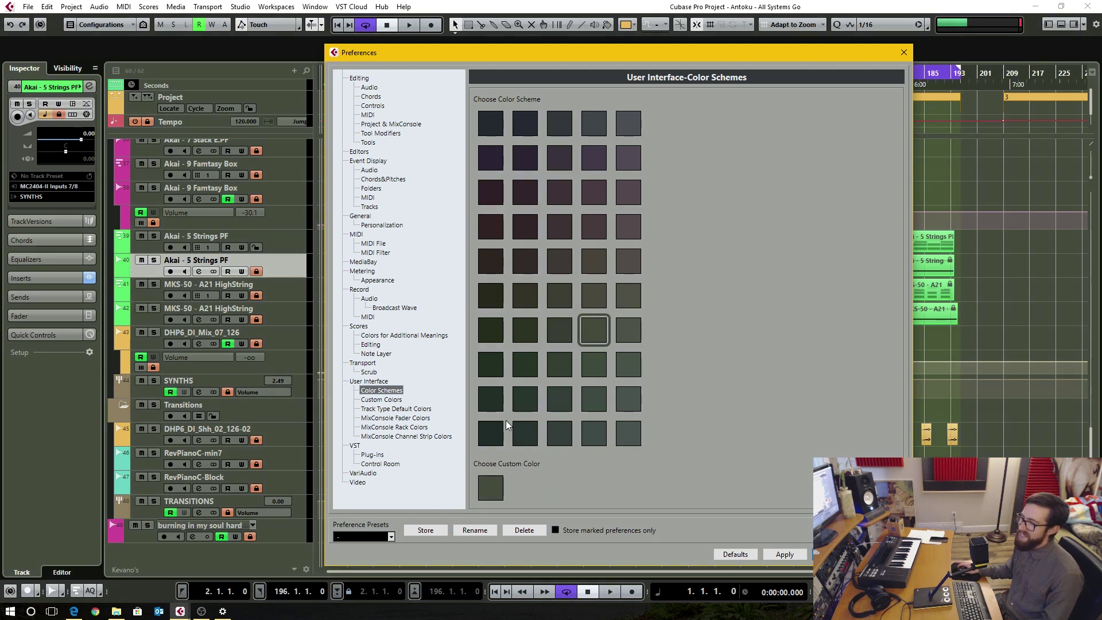
Define a custom interface color scheme with hue 63, saturation 23 and brightness 24.
left_click(491, 487)
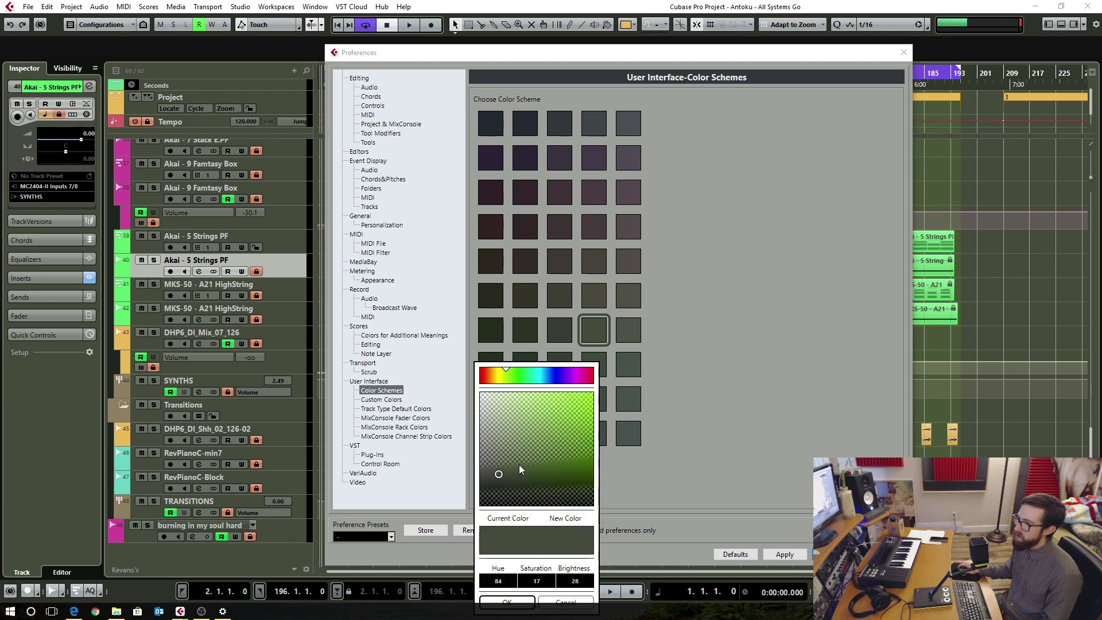
left_click(490, 374)
left_click_drag(491, 374, 501, 377)
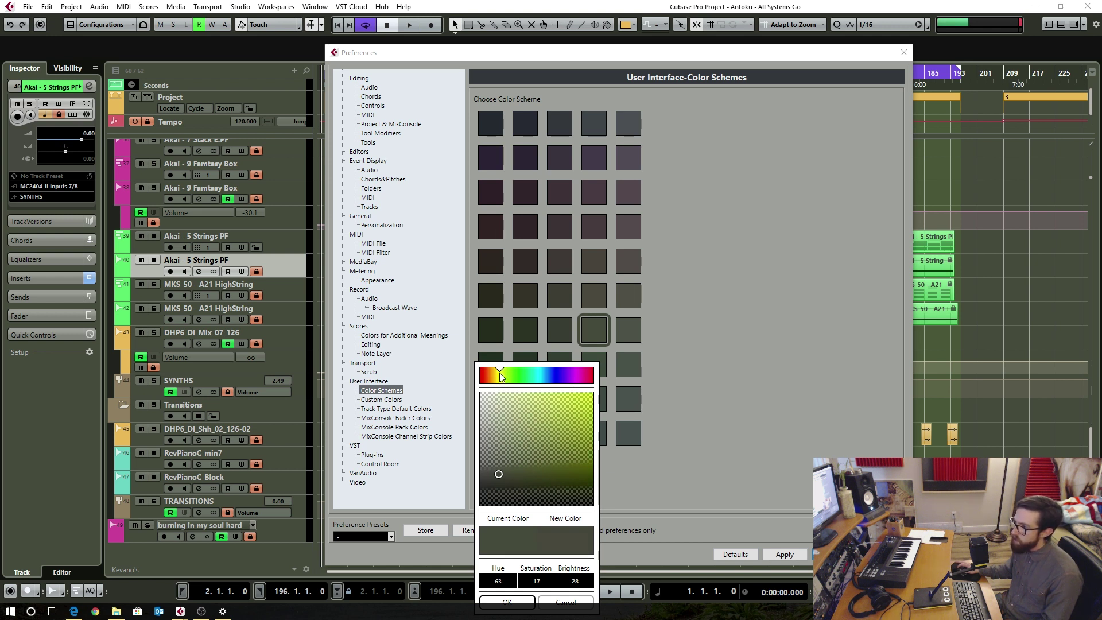
left_click(499, 476)
left_click_drag(499, 477, 506, 480)
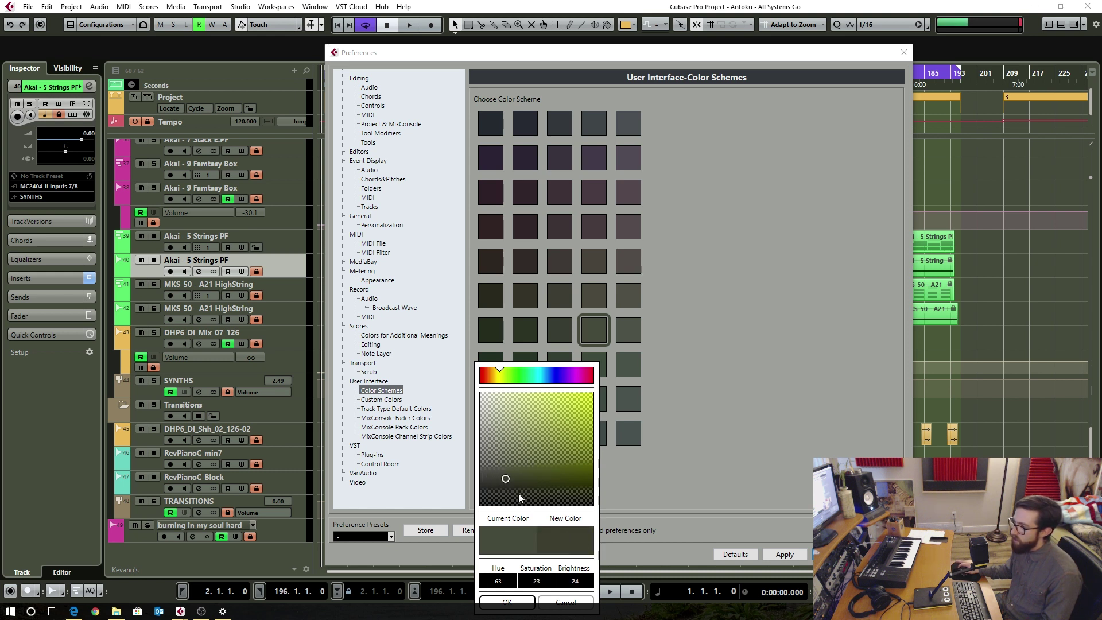
left_click(526, 601)
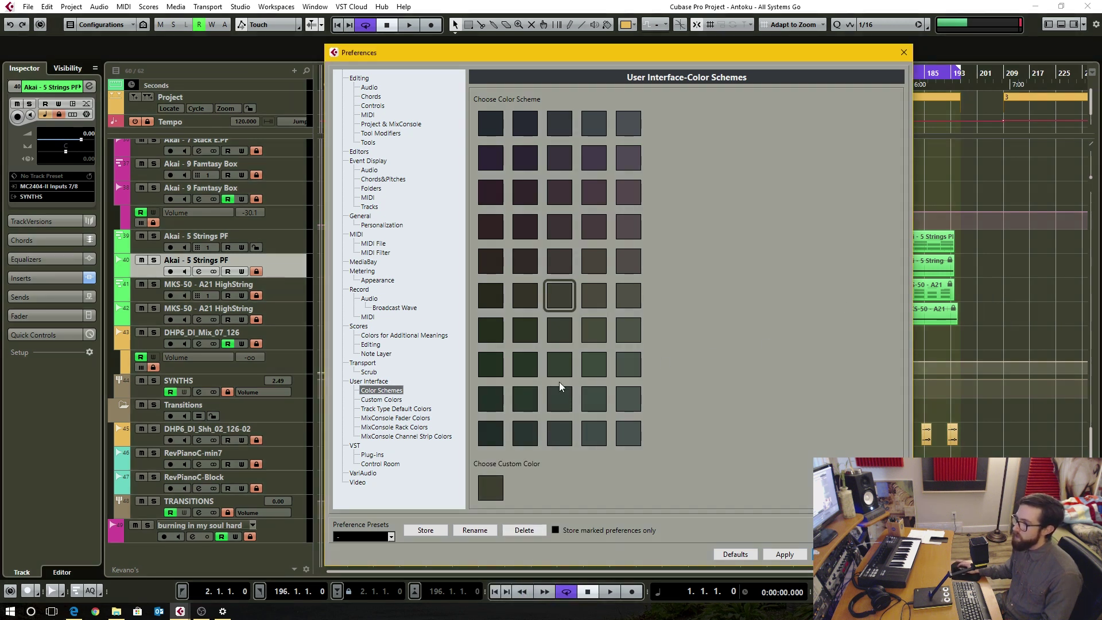
Set the Project Area Background custom color to a bright yellow with saturation 96 and brightness 87.
left_click(381, 399)
left_click(492, 125)
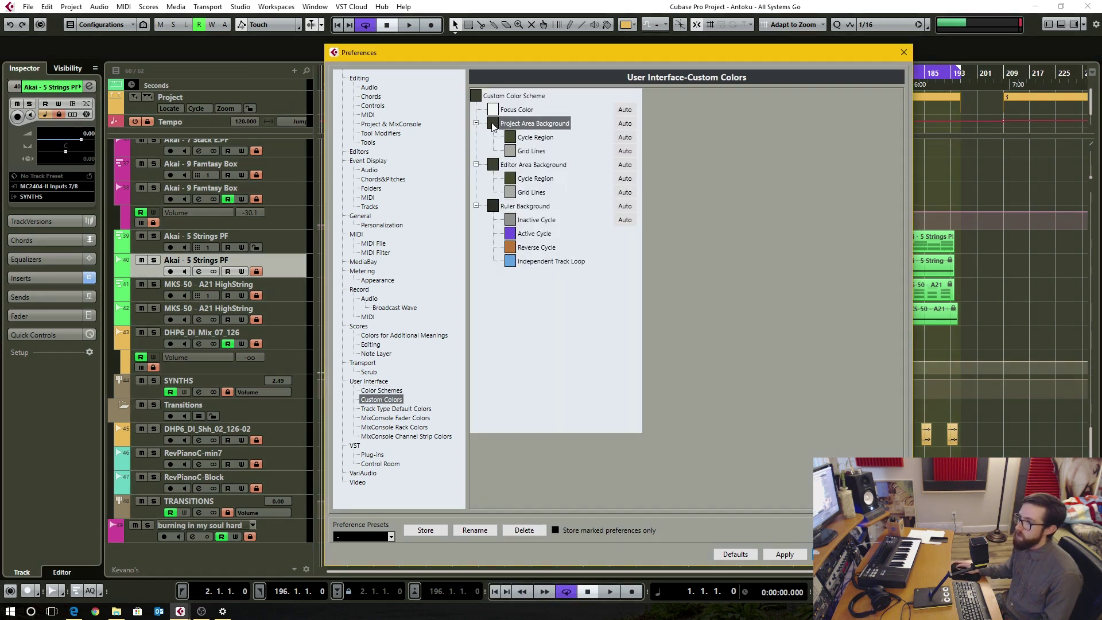
left_click_drag(560, 208, 610, 144)
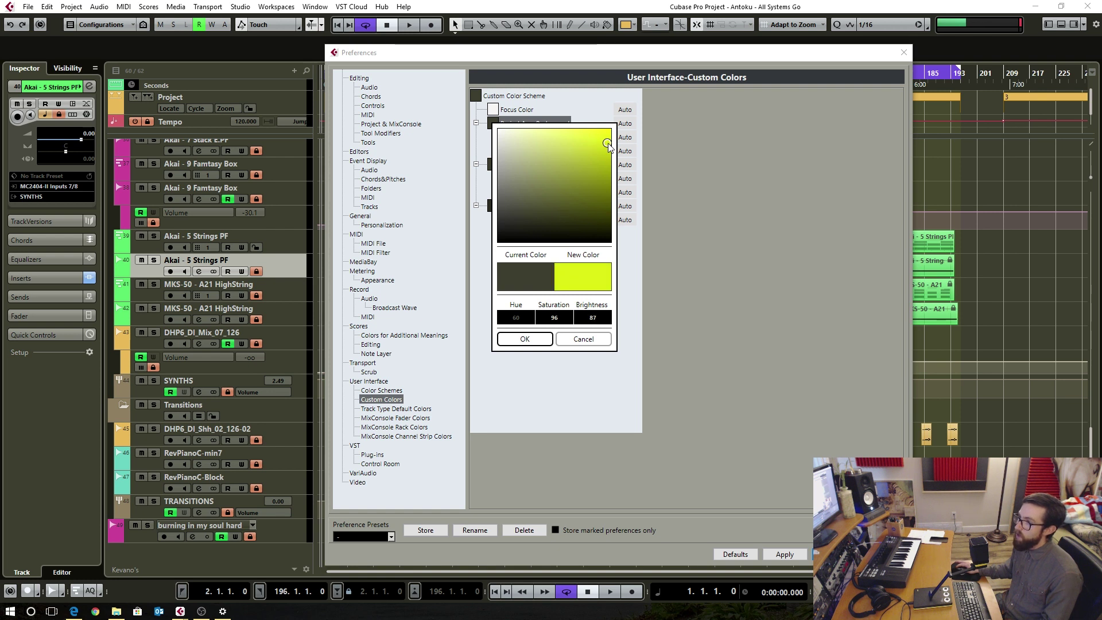
left_click(532, 340)
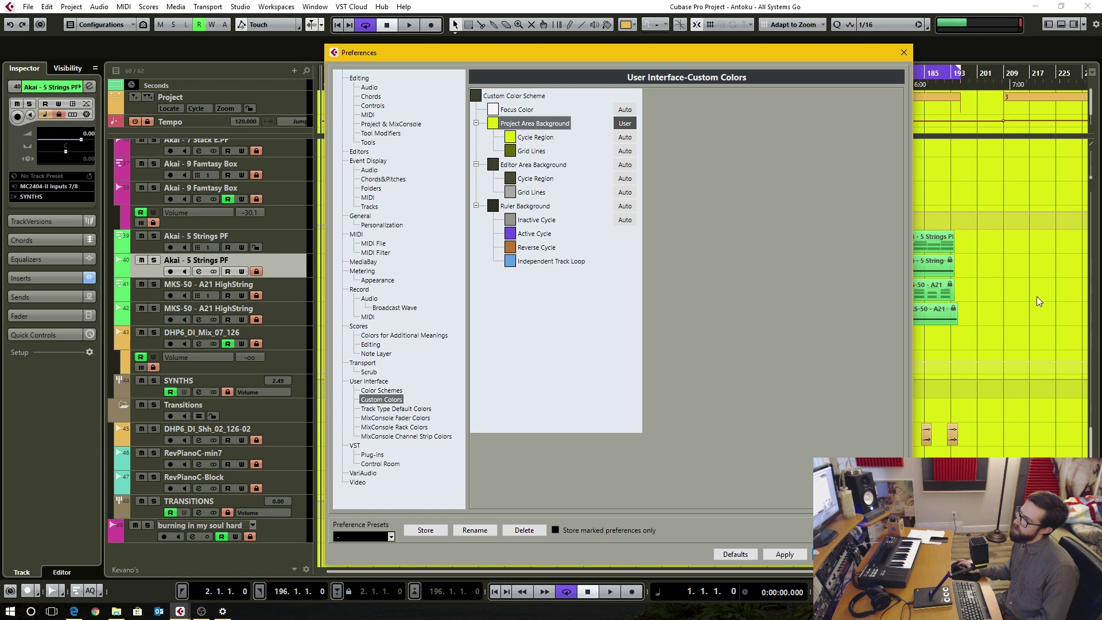
Set the Editor Area Background custom color to saturation 55 and brightness 55.
left_click_drag(860, 52, 829, 44)
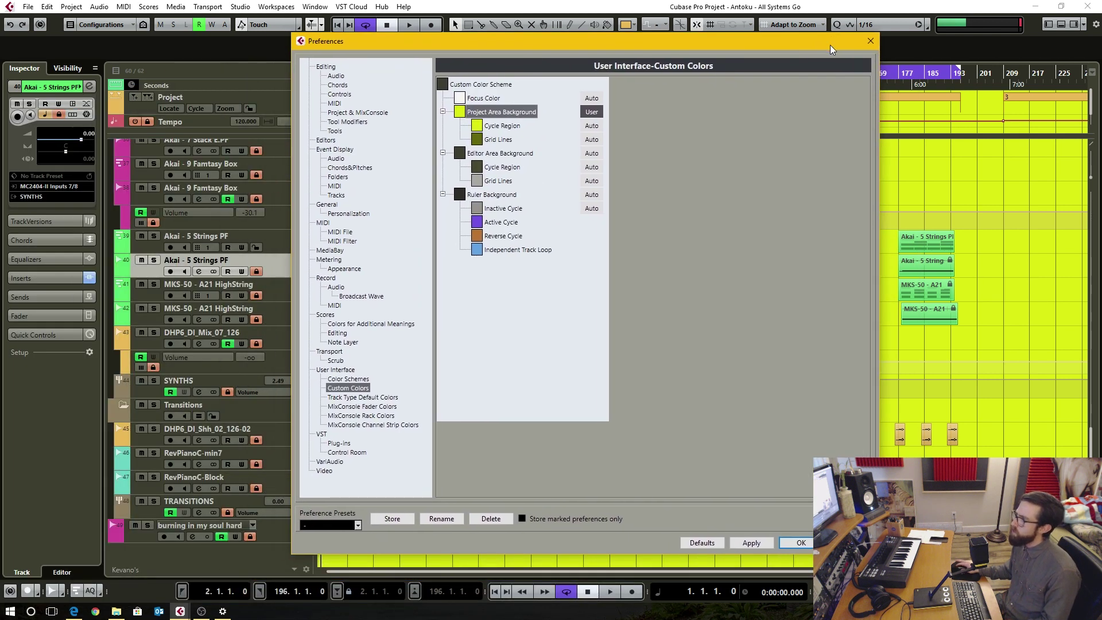
left_click(460, 155)
left_click(460, 155)
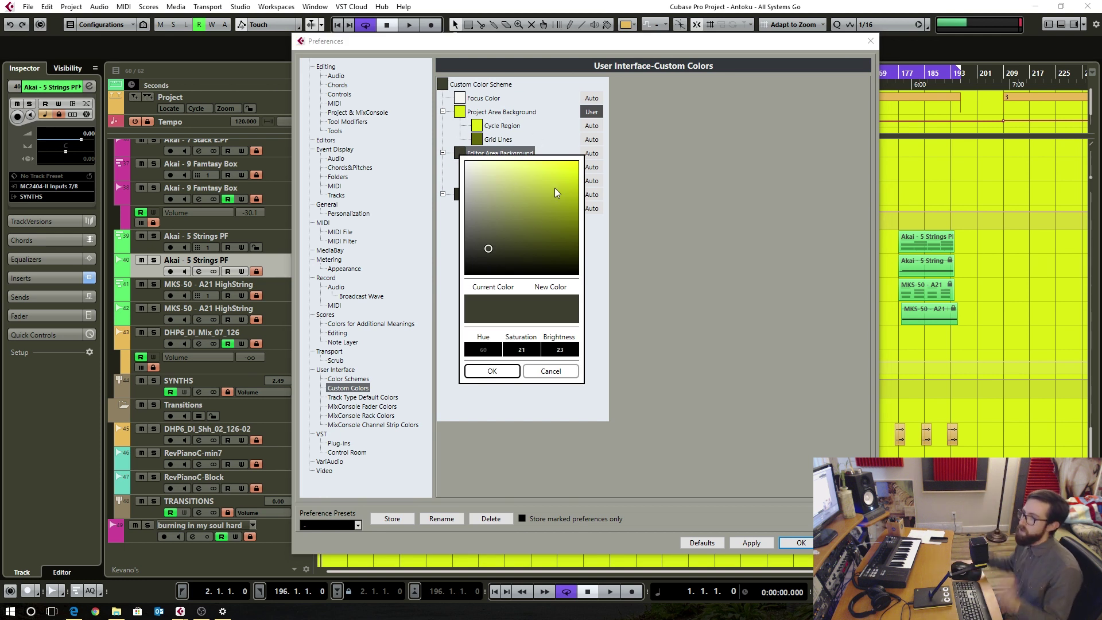
left_click(525, 212)
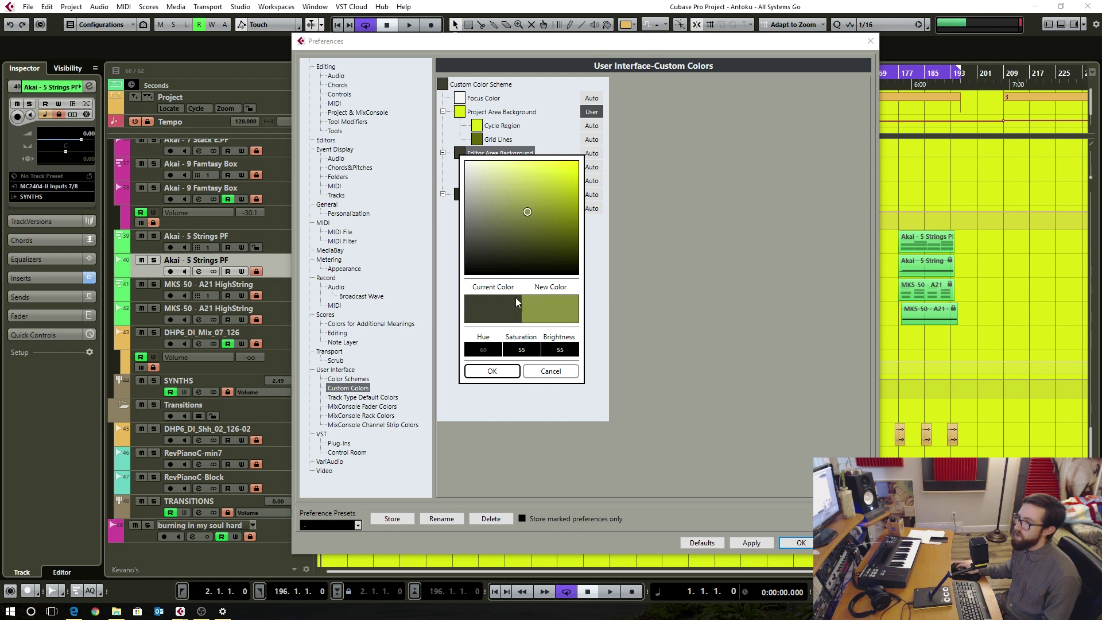
left_click(492, 371)
Set the Ruler Background custom color to a dark olive with saturation 84 and brightness 30.
left_click(473, 193)
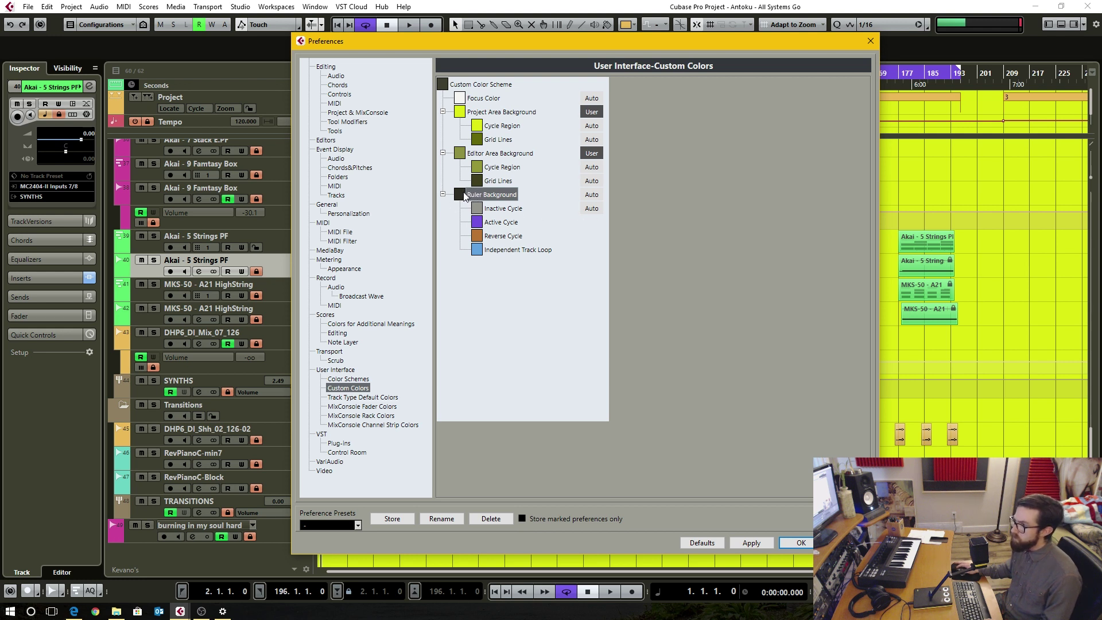
left_click_drag(581, 42, 582, 53)
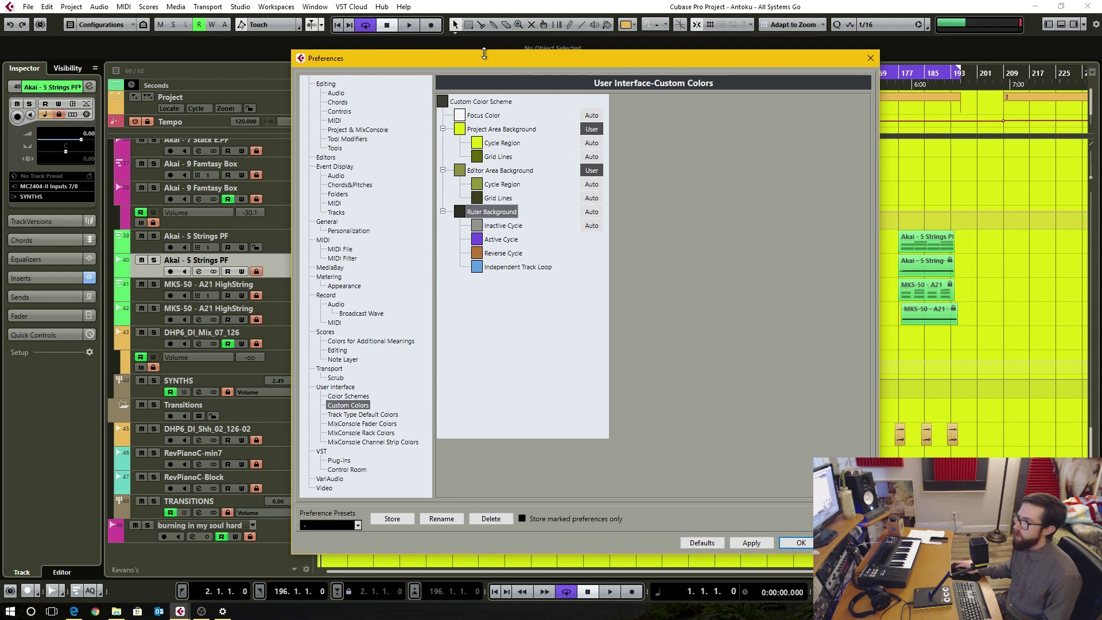
left_click(459, 206)
left_click_drag(533, 244, 560, 295)
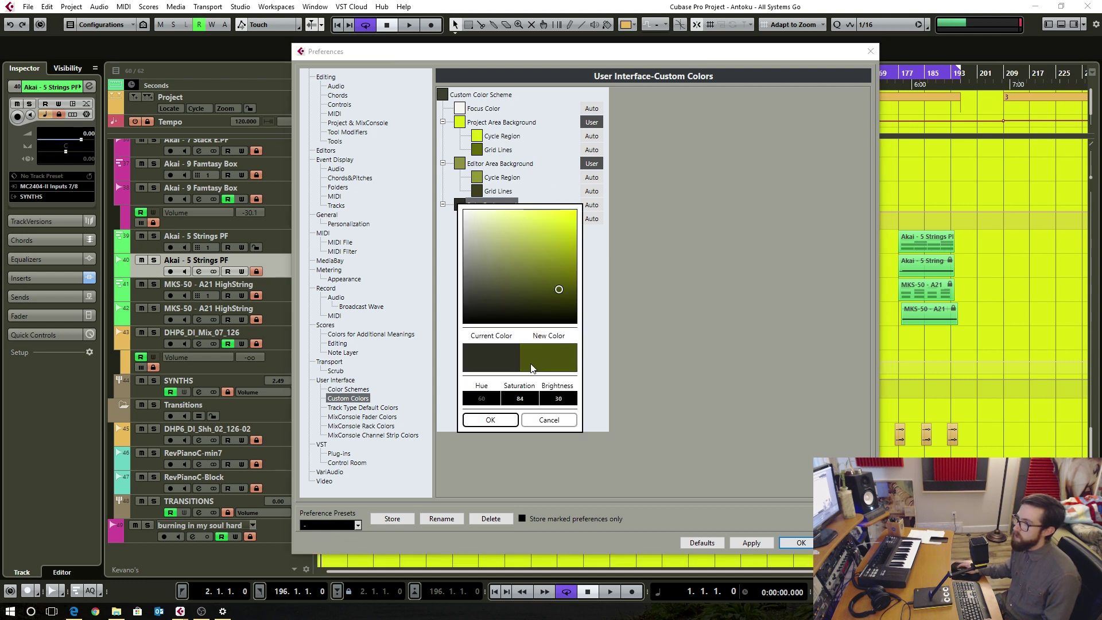
left_click(505, 420)
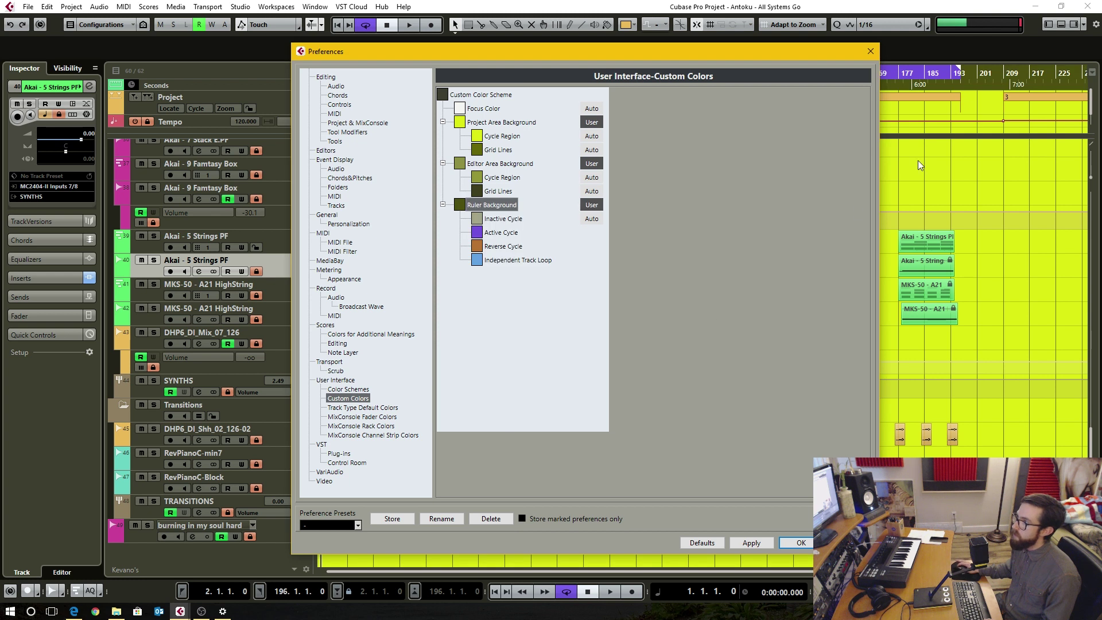
Deactivate the cycle in the project and set the Inactive Cycle ruler color to yellow with saturation 64 and brightness 100.
left_click(478, 219)
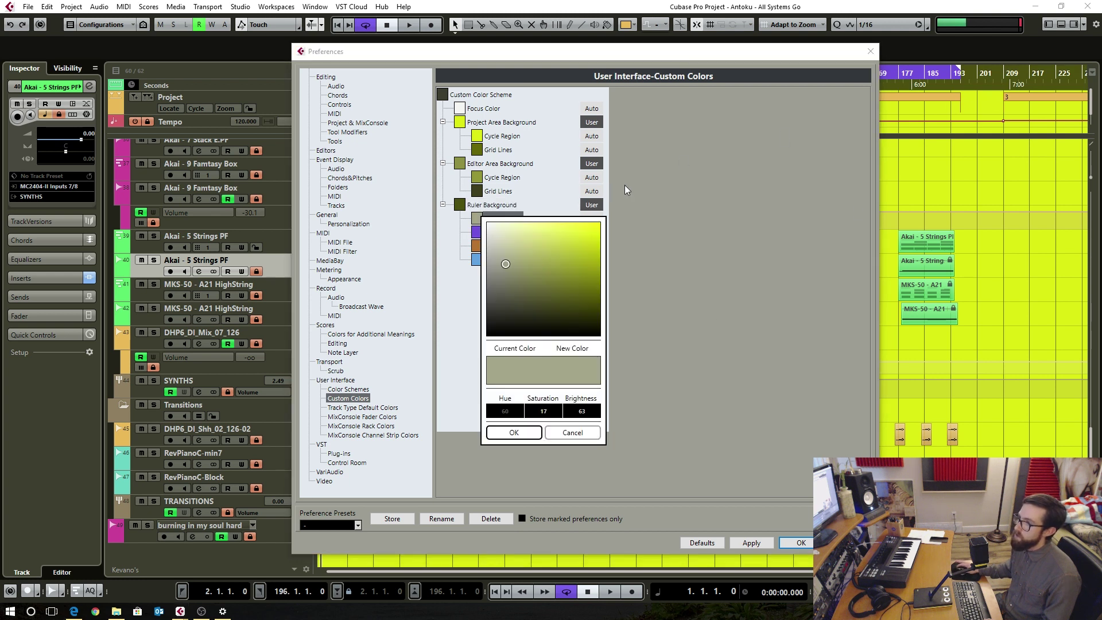
left_click(917, 72)
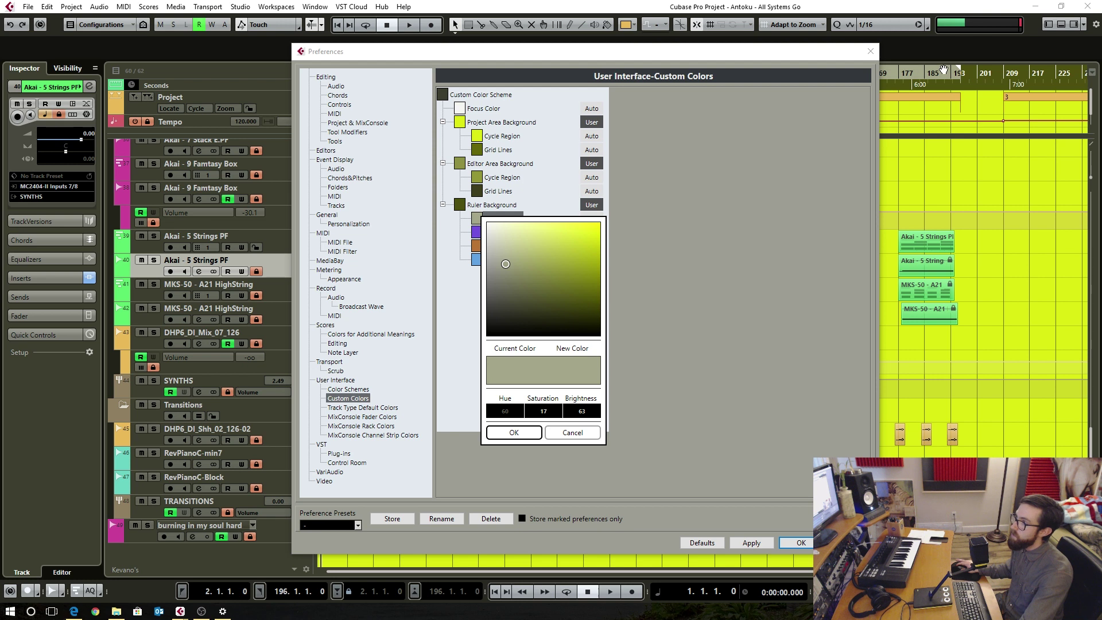
mouse_move(502, 235)
left_mouse_down()
mouse_move(522, 261)
mouse_move(531, 222)
left_mouse_up()
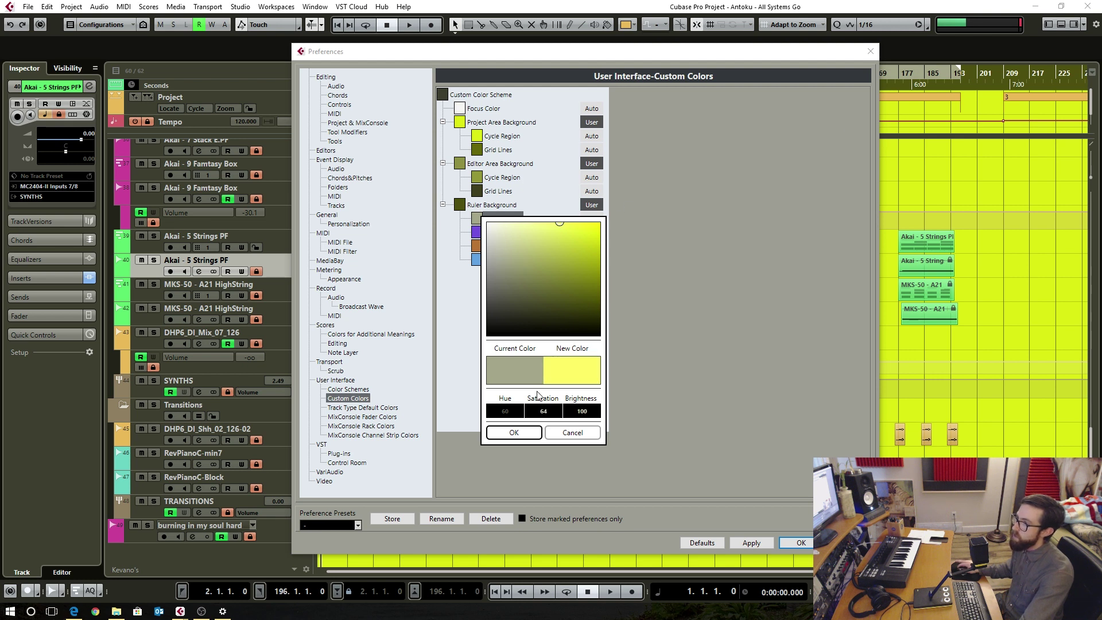
left_click(523, 435)
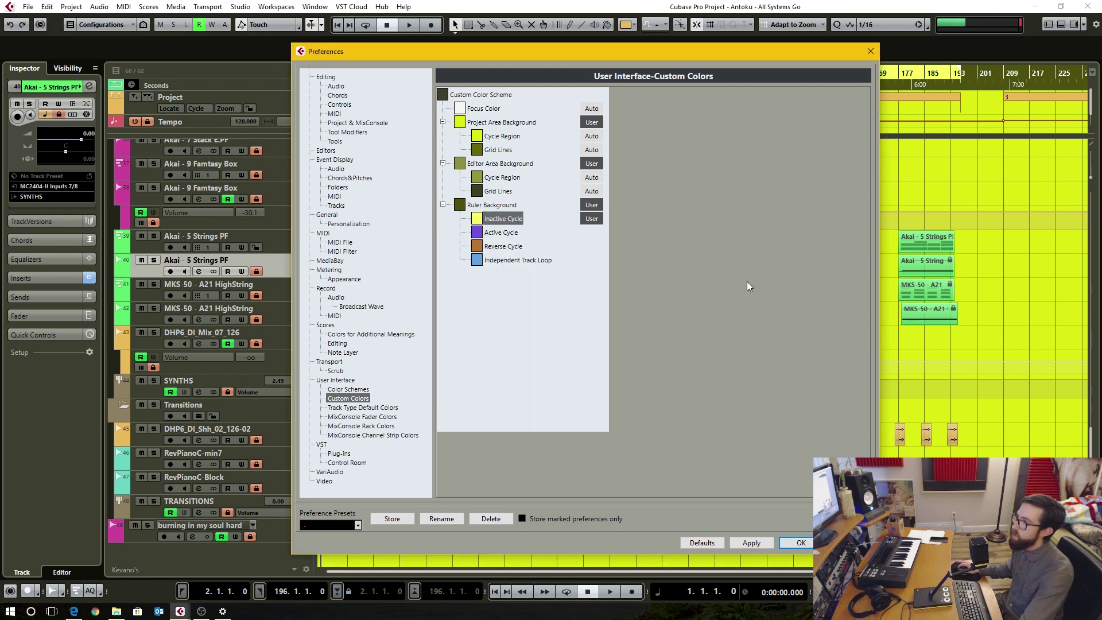
Reactivate the cycle and set the Active Cycle ruler color to red with hue 9, saturation 60 and brightness 89.
key("KP_Divide")
left_click(477, 233)
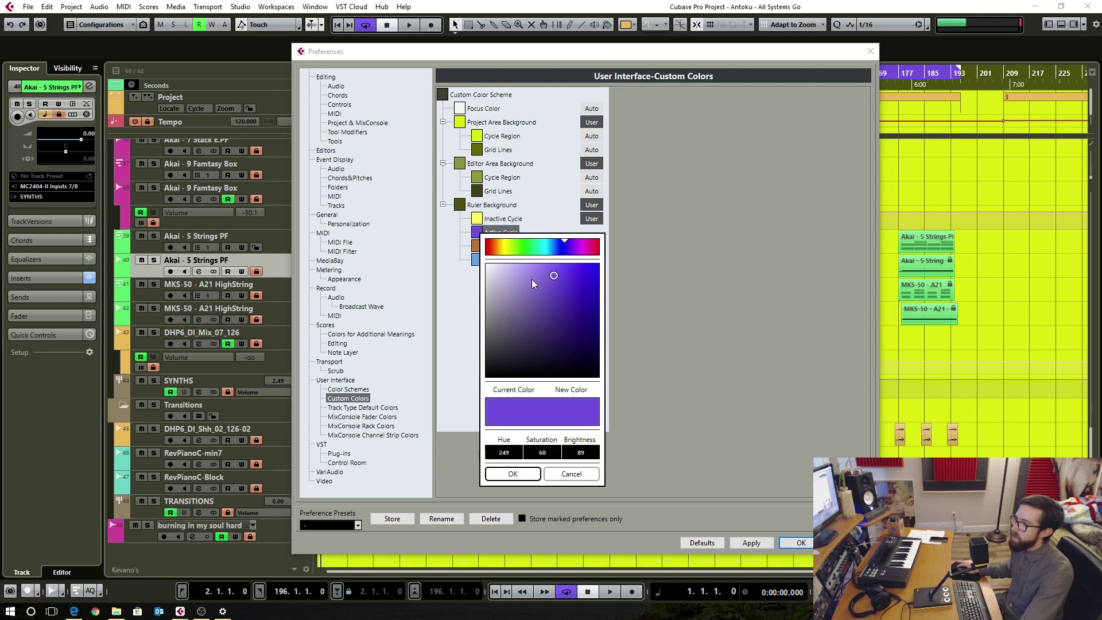
left_click_drag(566, 242, 492, 246)
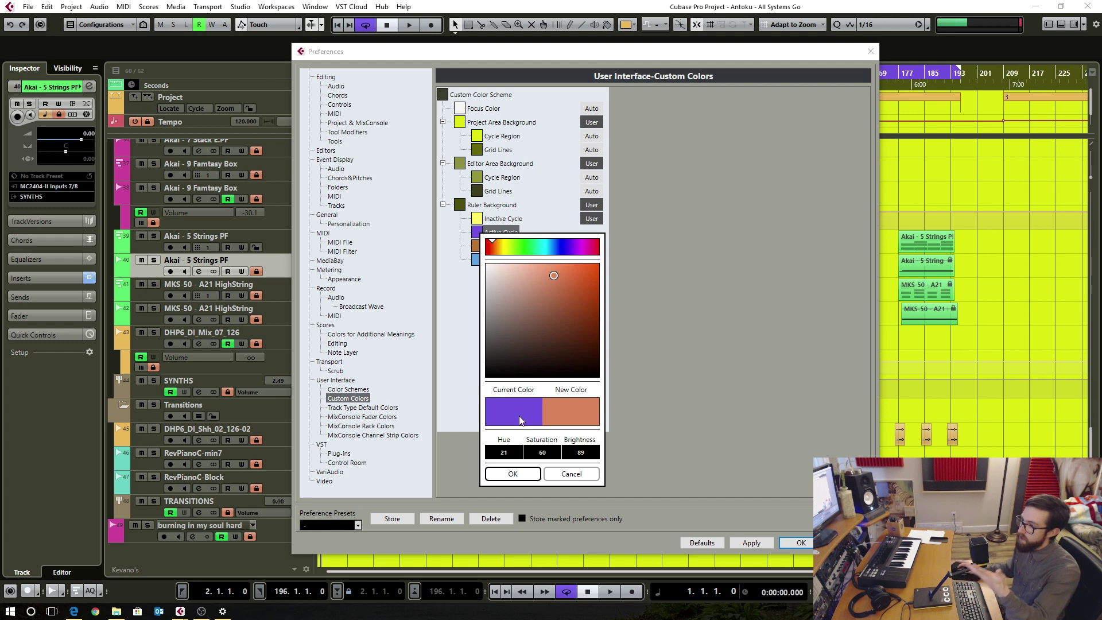
left_click_drag(527, 248, 488, 248)
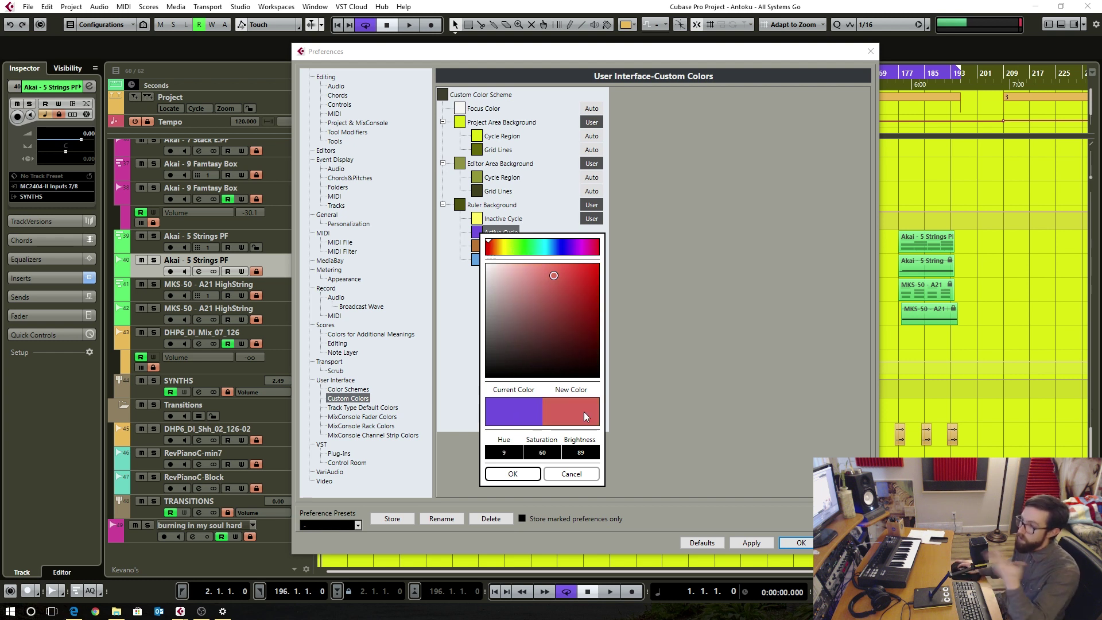
left_click(532, 472)
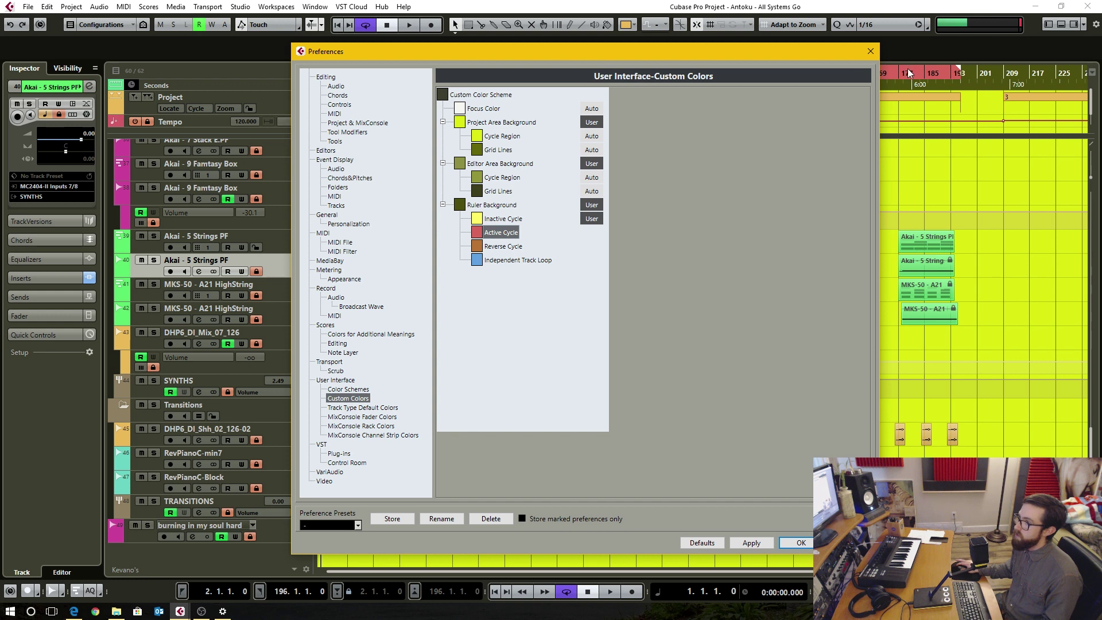
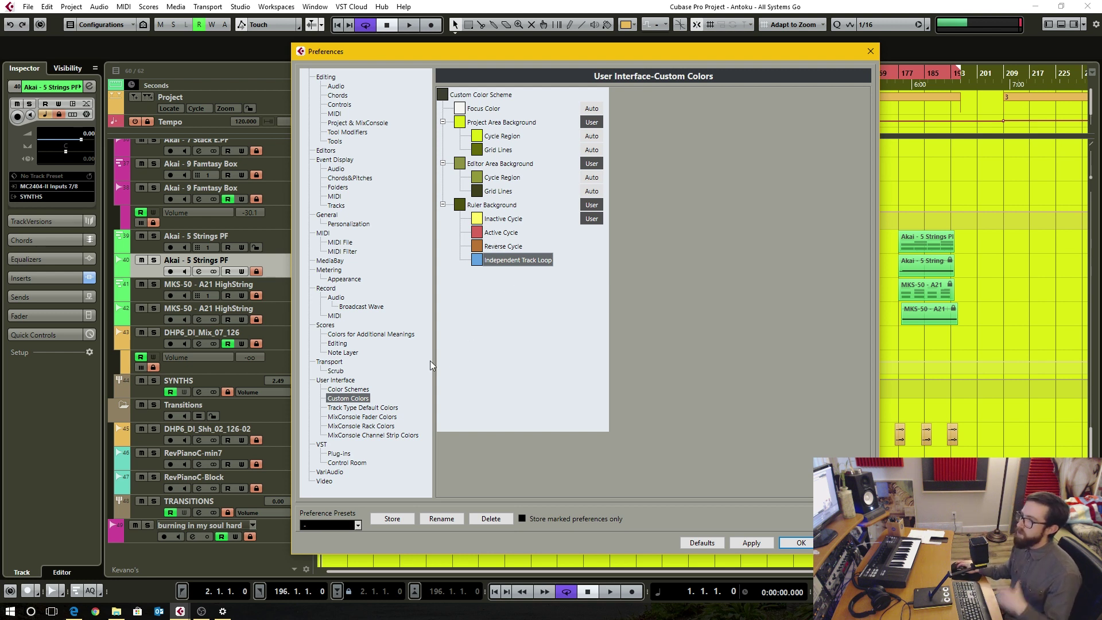
Restore the default color scheme and the default custom project, editor, ruler and cycle colors in the preferences.
left_click(362, 390)
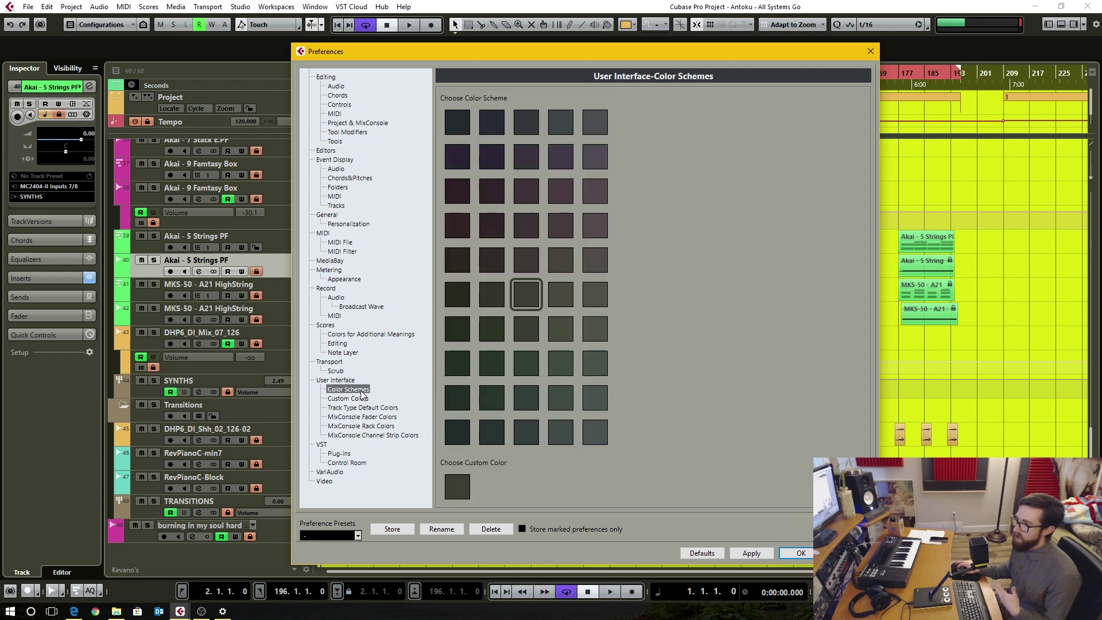
left_click(462, 486)
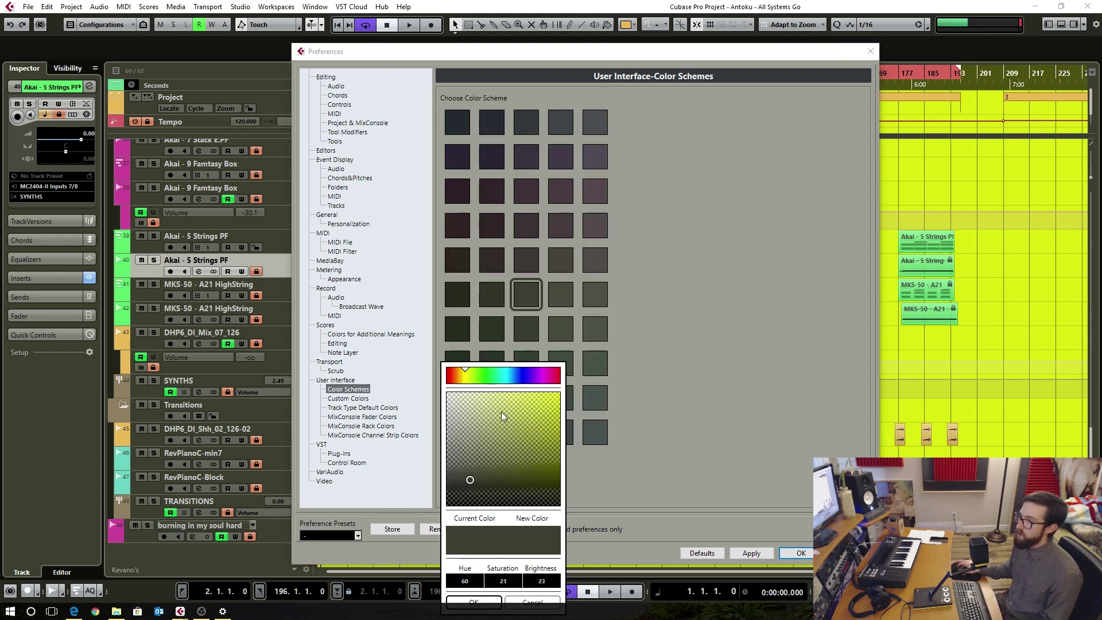
left_click(660, 406)
left_click(717, 554)
left_click(359, 398)
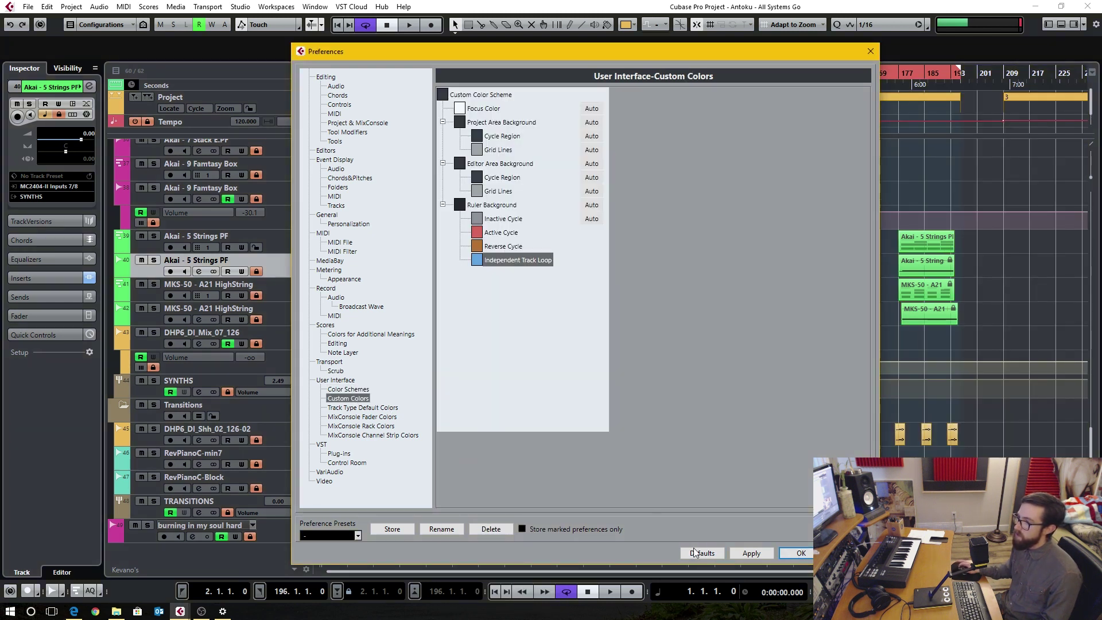
Set the color scheme's custom color to a dark warm brown with hue 43, saturation 16 and brightness 24.
left_click(351, 390)
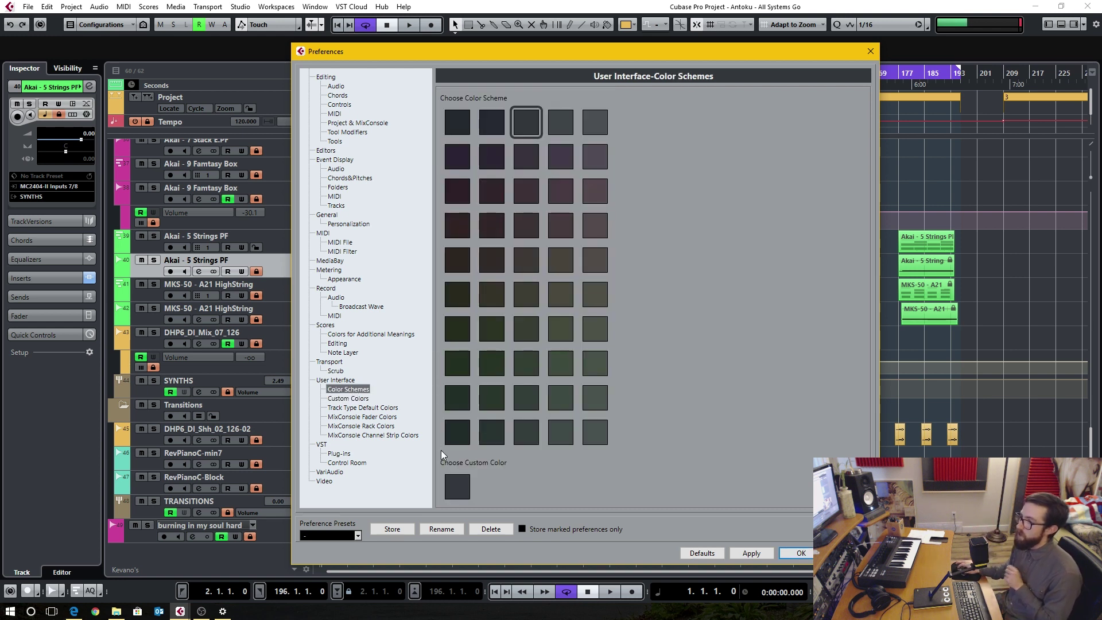
left_click(455, 489)
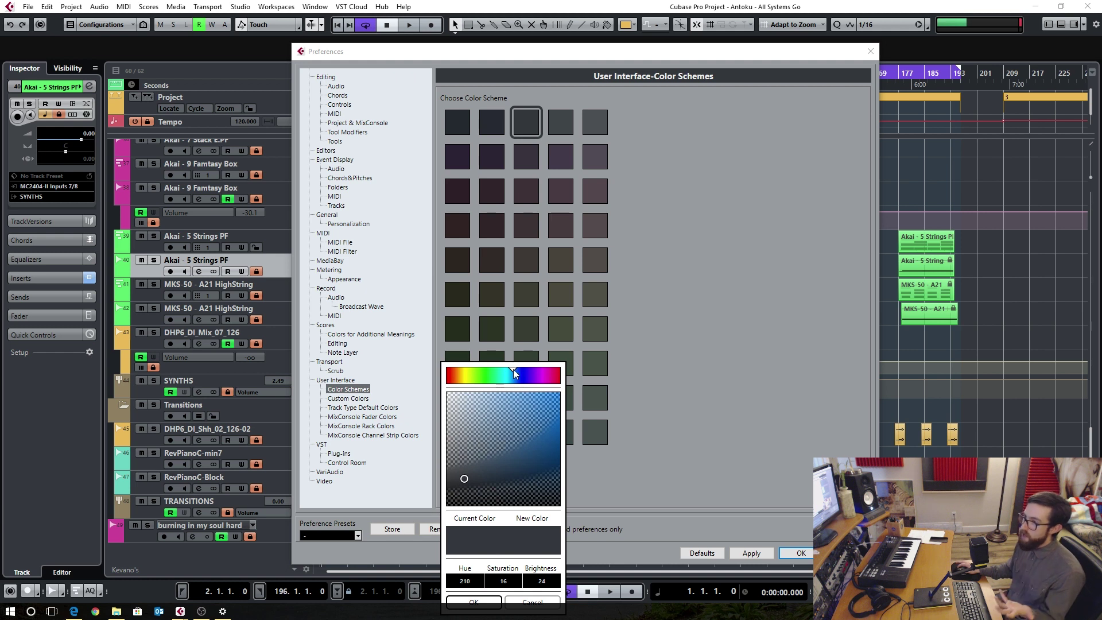
left_click(486, 379)
left_click_drag(486, 379, 460, 384)
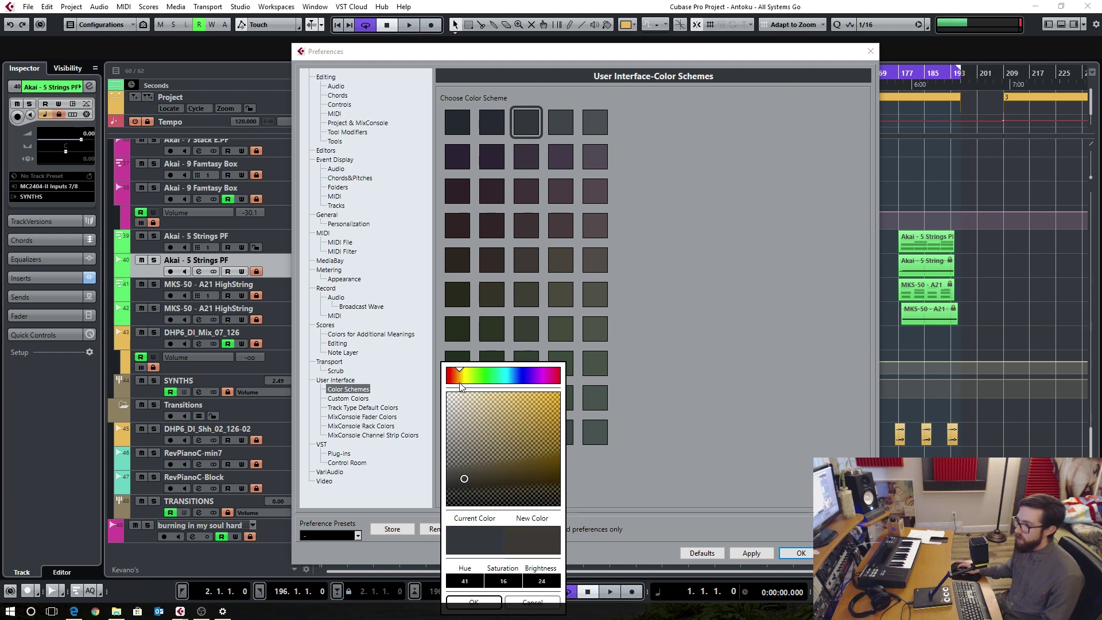
left_click_drag(460, 388, 462, 389)
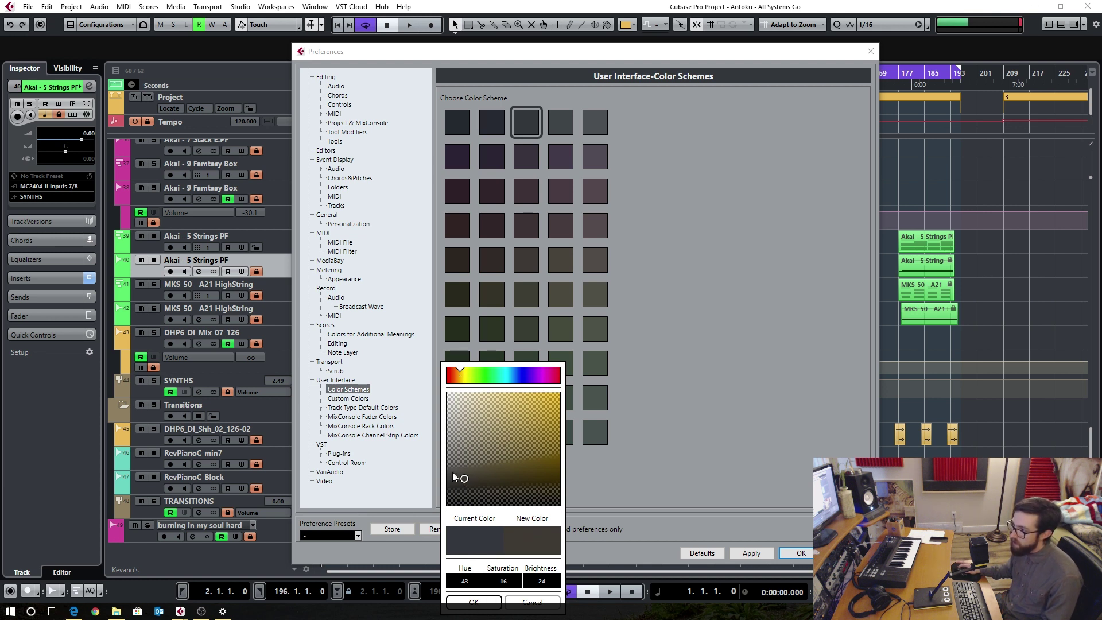
left_click(492, 601)
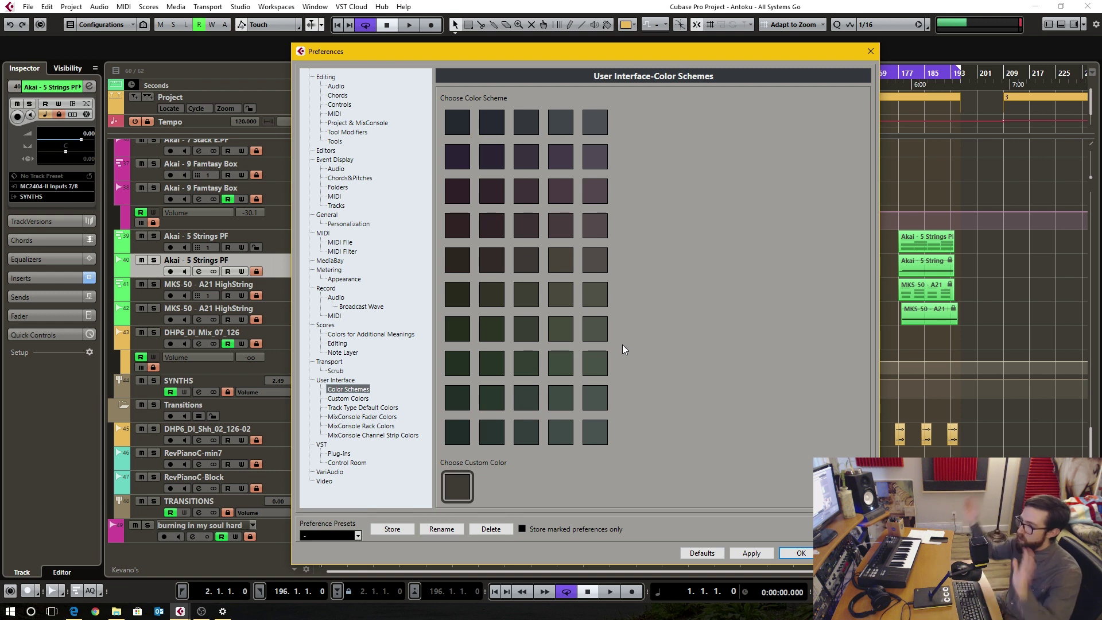
left_click(350, 398)
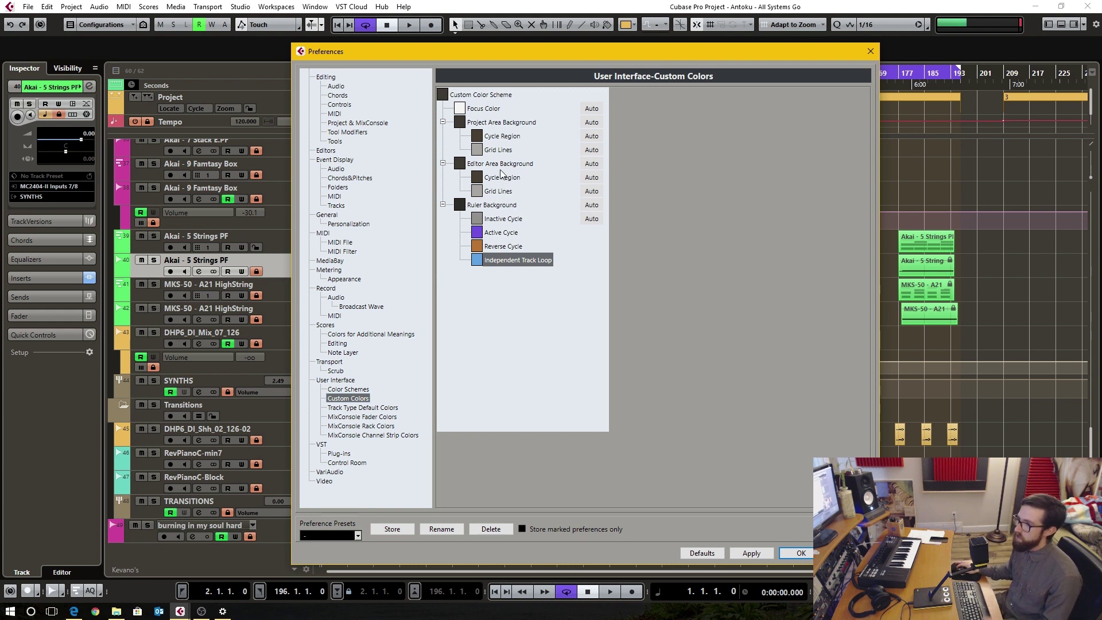
left_click(460, 122)
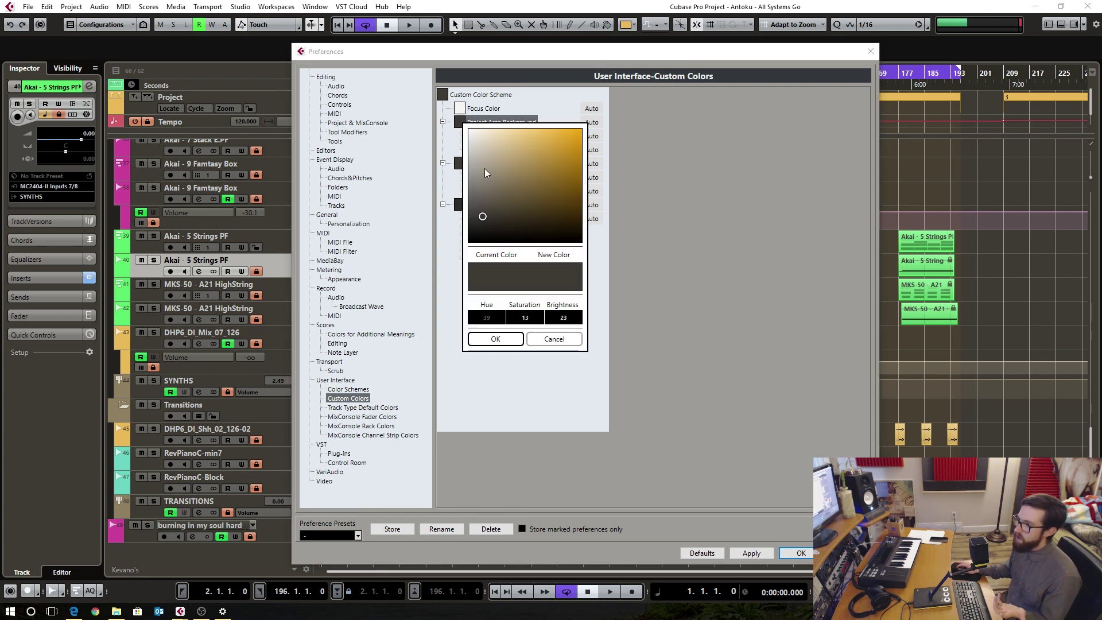
left_click(554, 338)
Darken the color scheme's custom color to saturation 10 and brightness 17.
left_click(370, 389)
left_click(459, 477)
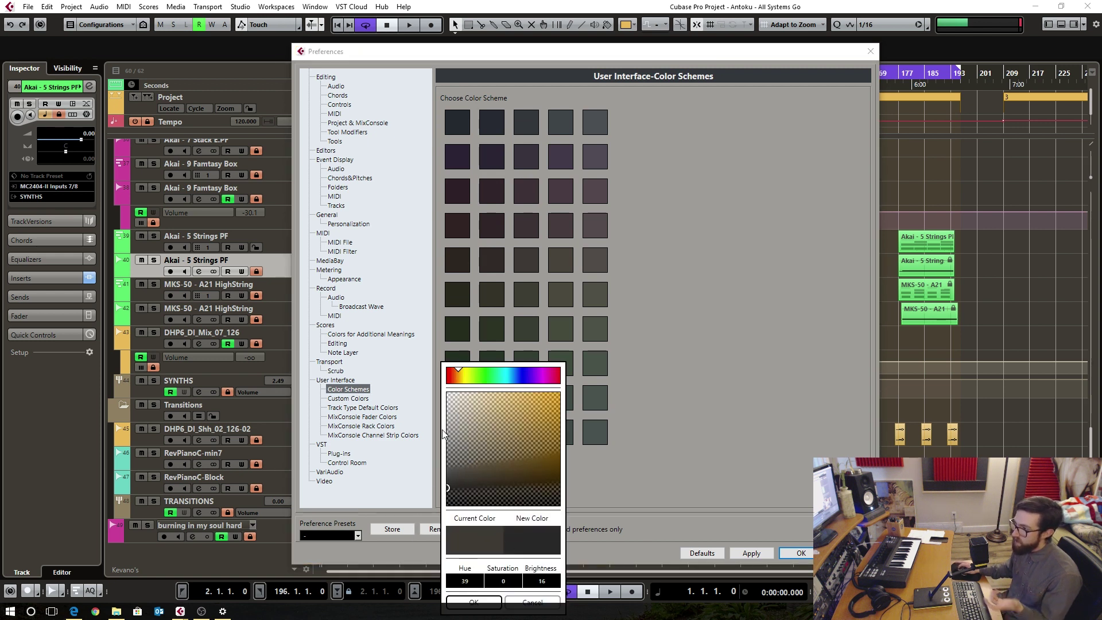
left_click_drag(464, 481, 458, 490)
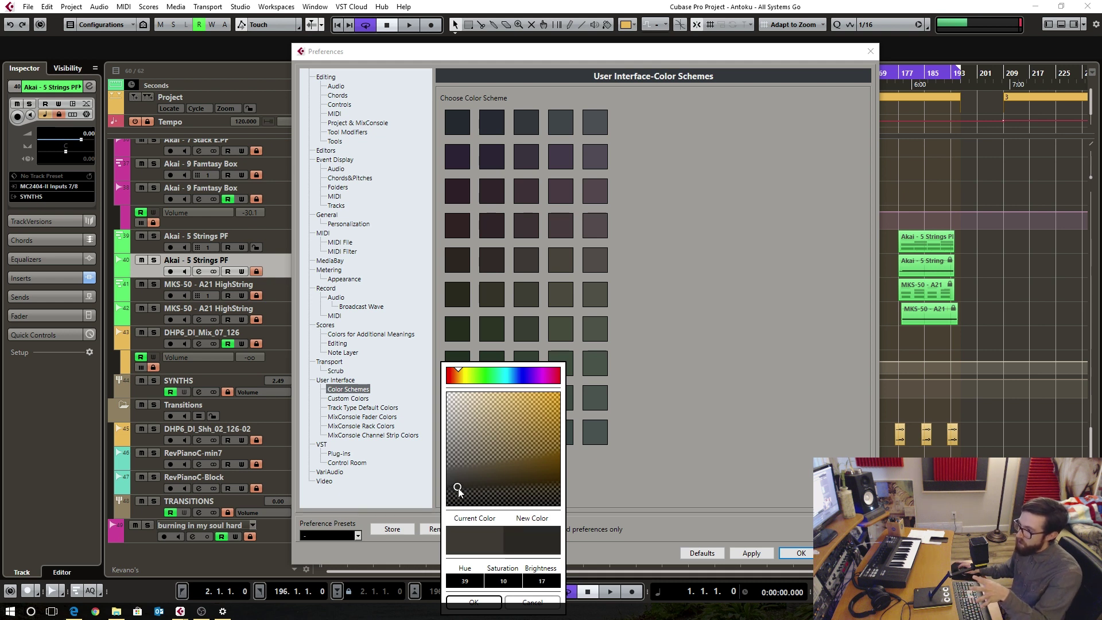
left_click(491, 601)
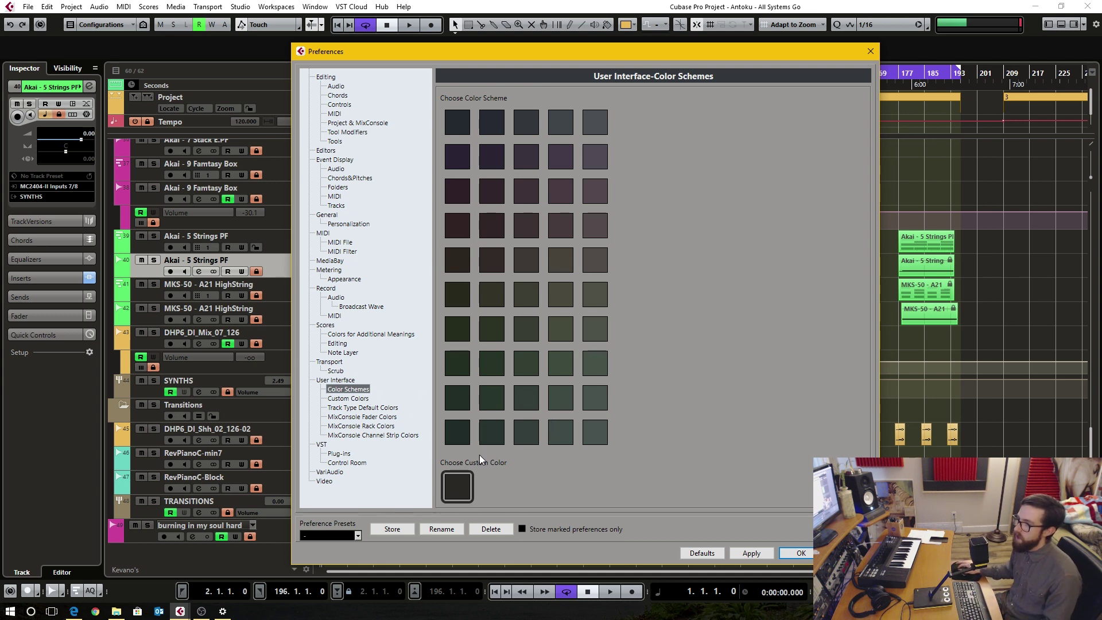
left_click(472, 486)
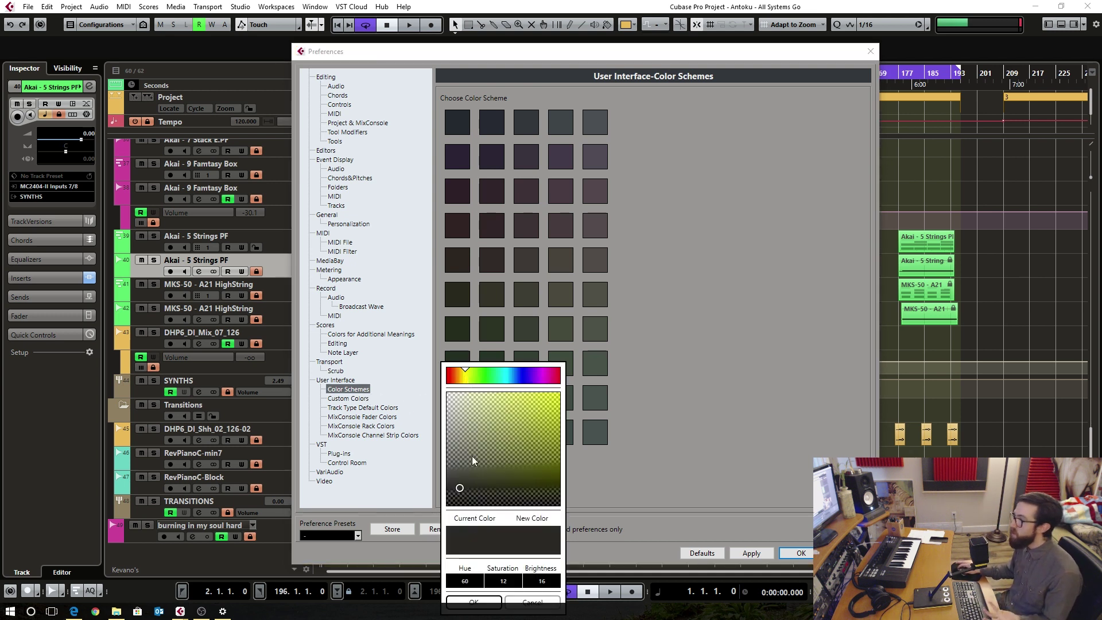
left_click(474, 601)
Set the Project Area Background custom color to black with brightness 0.
left_click(334, 399)
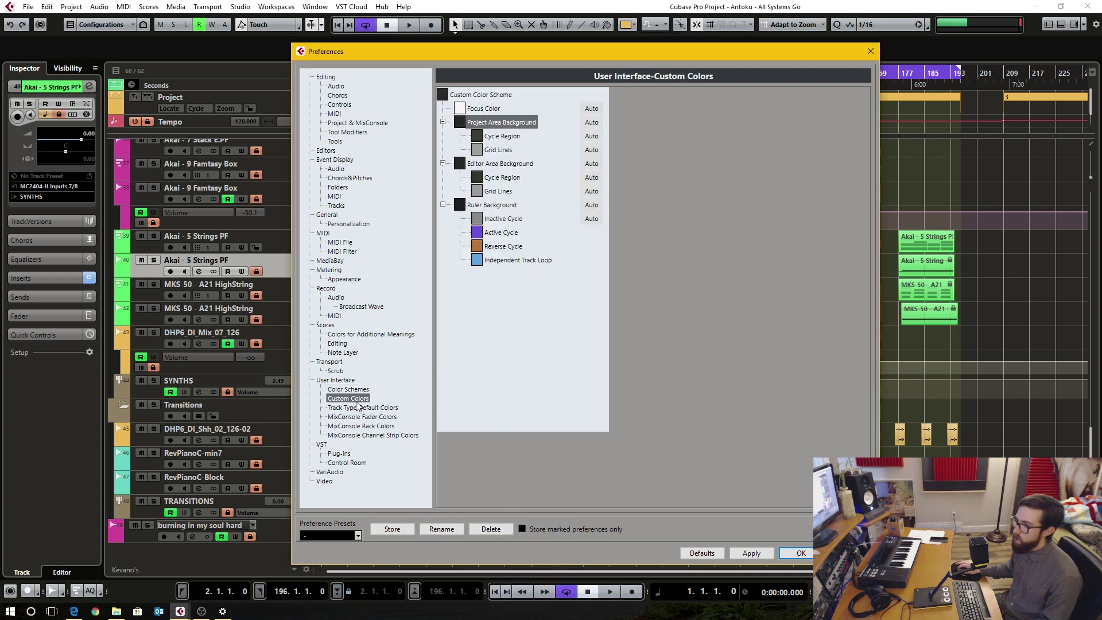
left_click(460, 122)
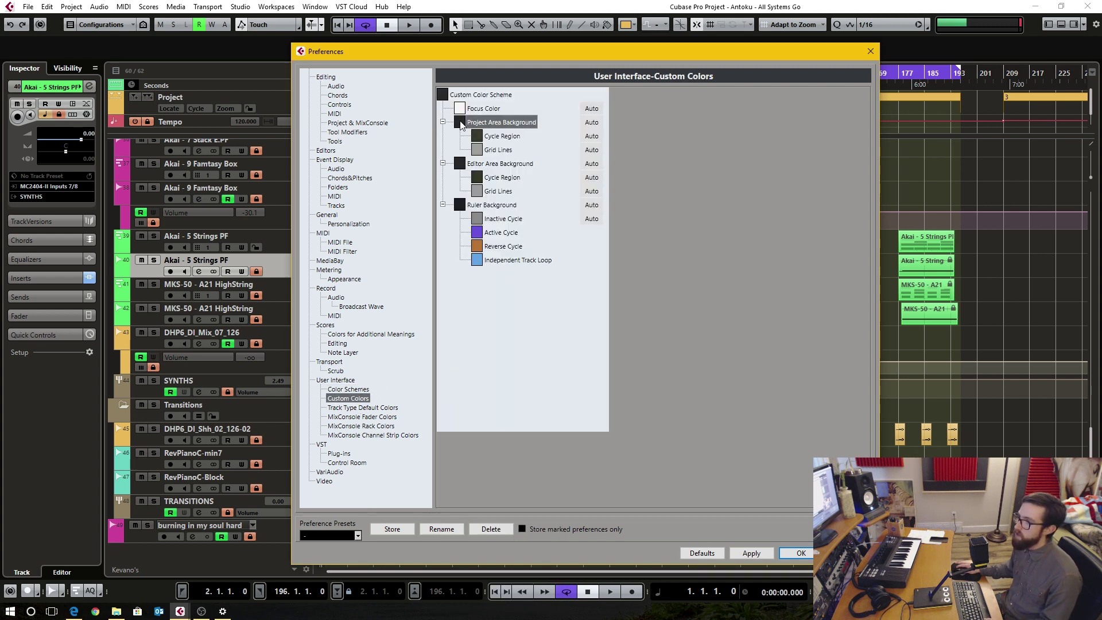
left_click_drag(495, 228, 450, 275)
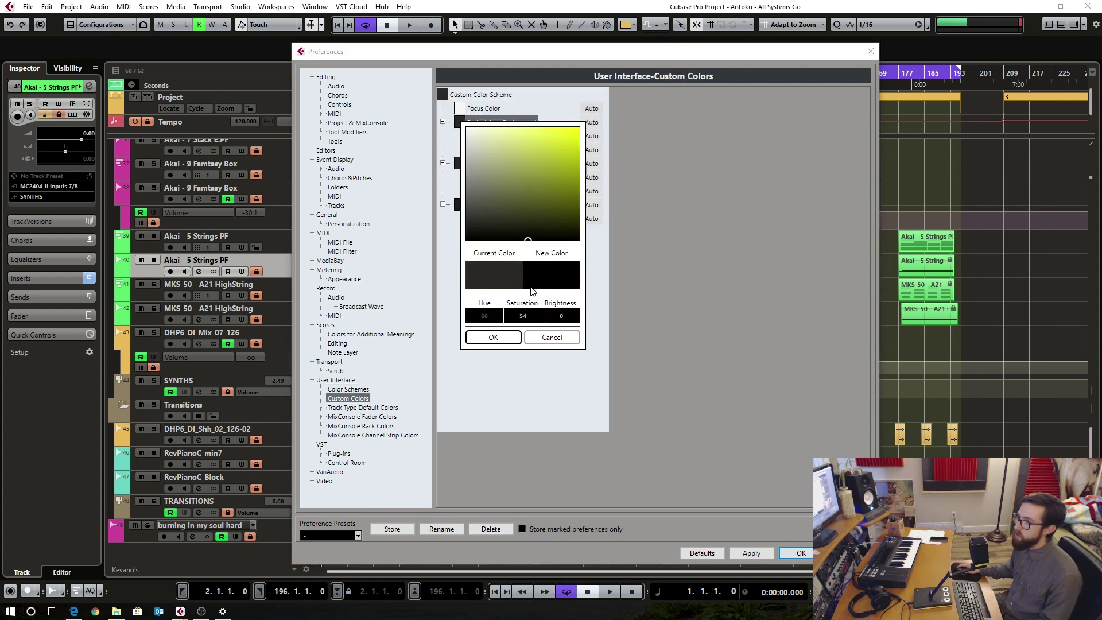
left_click(493, 338)
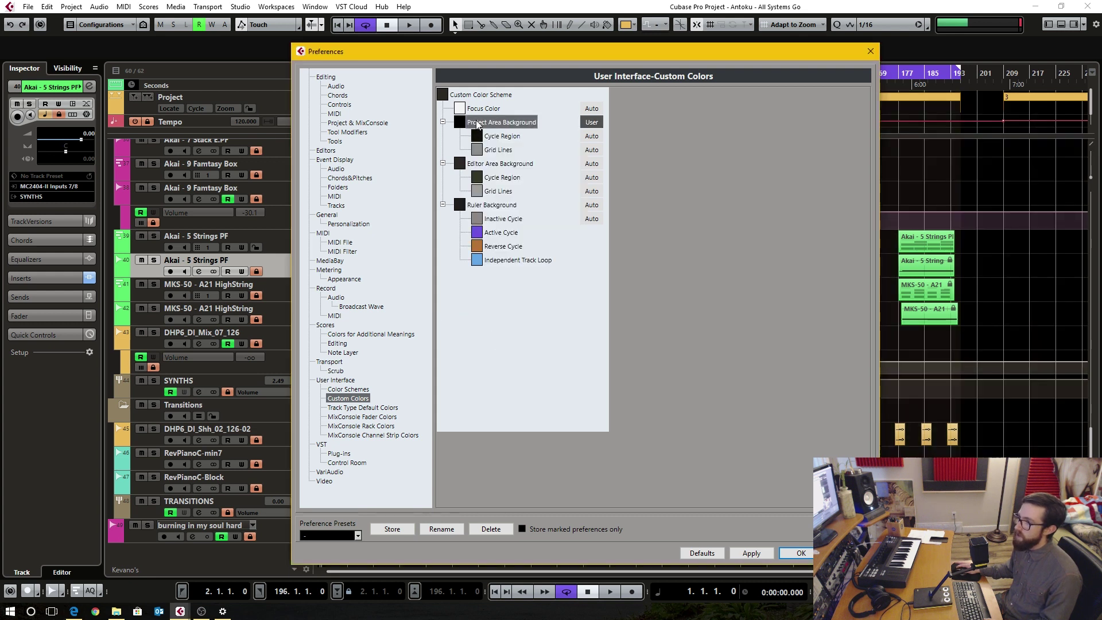
Set both the Editor Area Background and the Ruler Background custom colors to black.
left_click(460, 164)
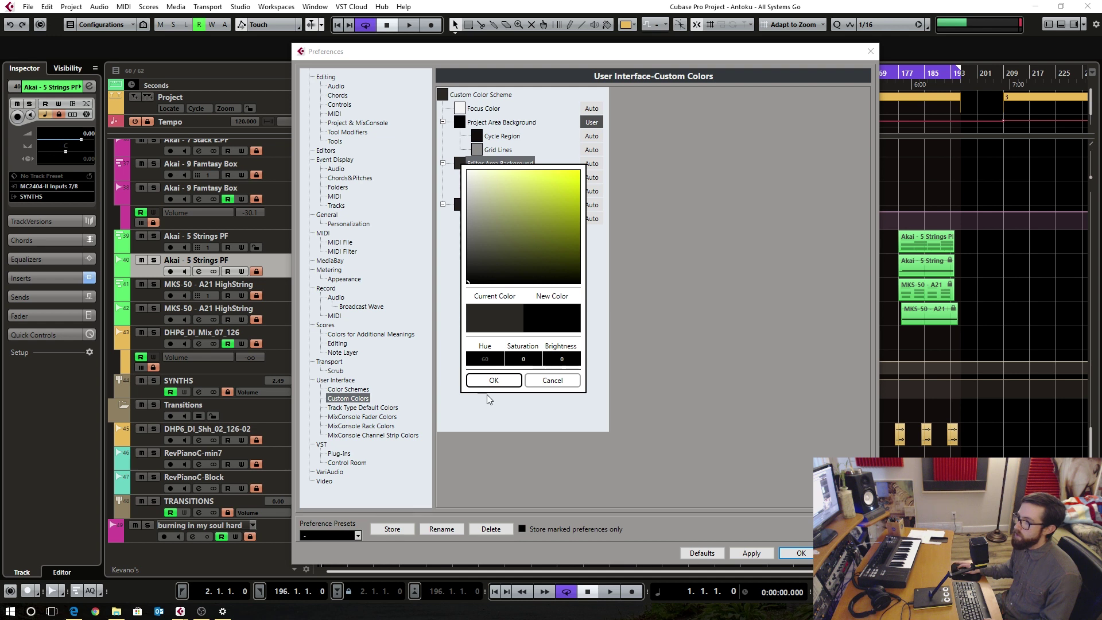
left_click(494, 380)
left_click(459, 205)
left_click(501, 288)
left_click(466, 325)
left_click(493, 422)
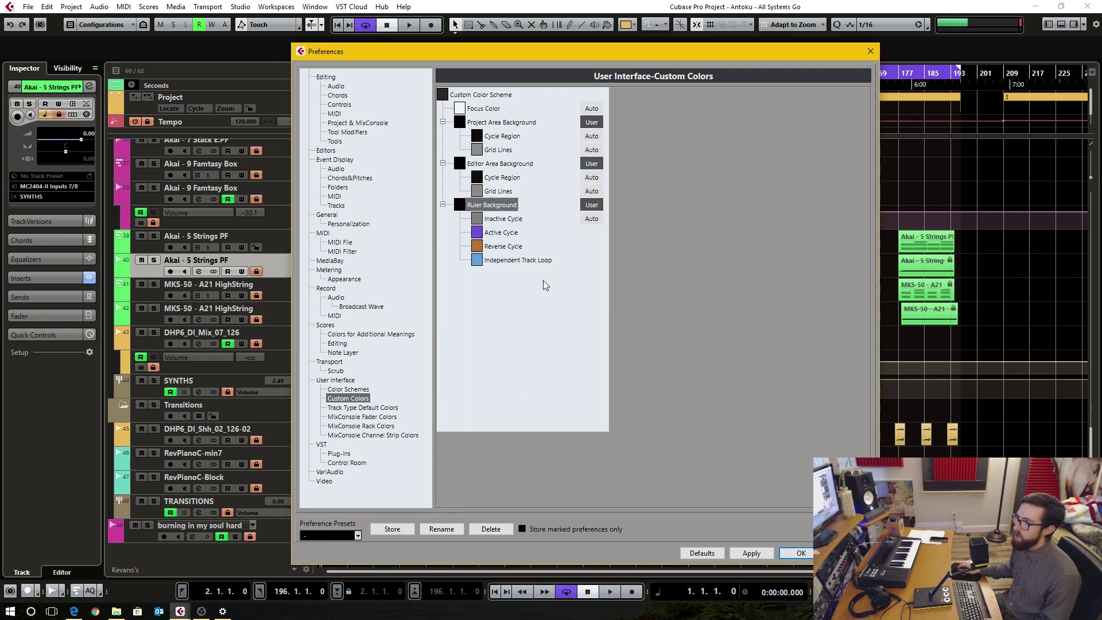
Neutralize the custom color scheme to a dark gray with saturation 1 and brightness 16.
left_click_drag(879, 44, 861, 64)
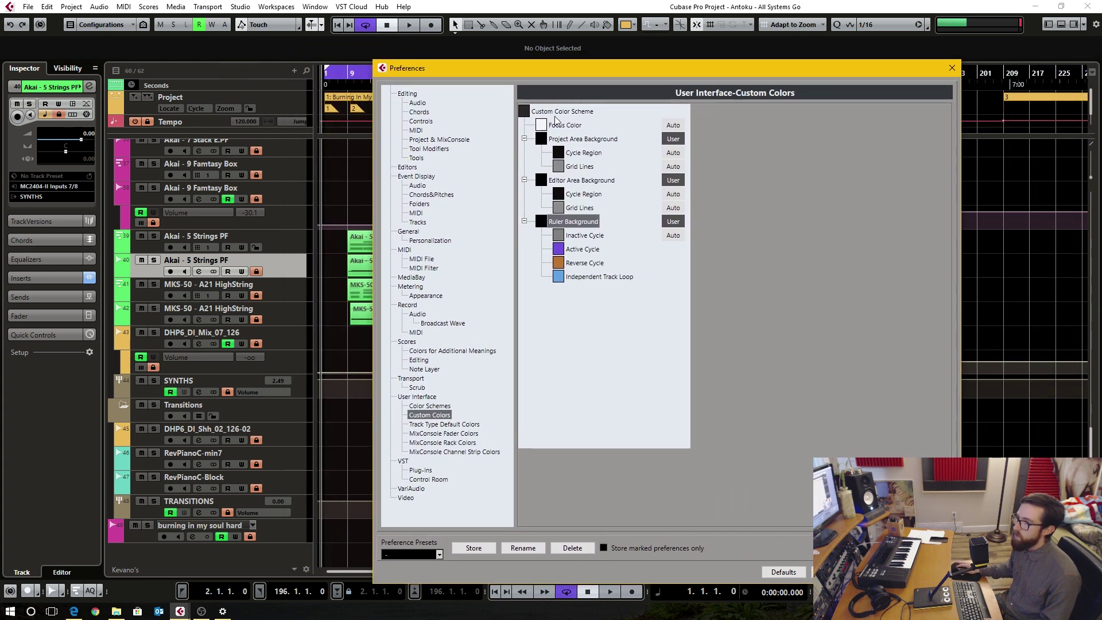
left_click_drag(611, 73, 578, 78)
left_click(493, 116)
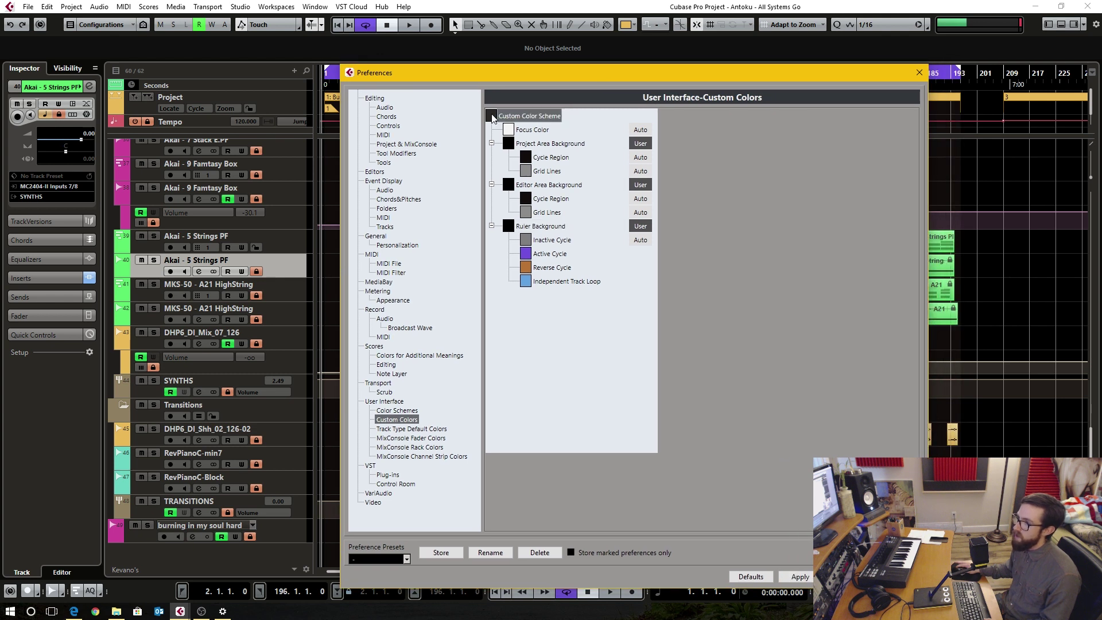
left_click(493, 118)
left_click_drag(540, 232, 498, 248)
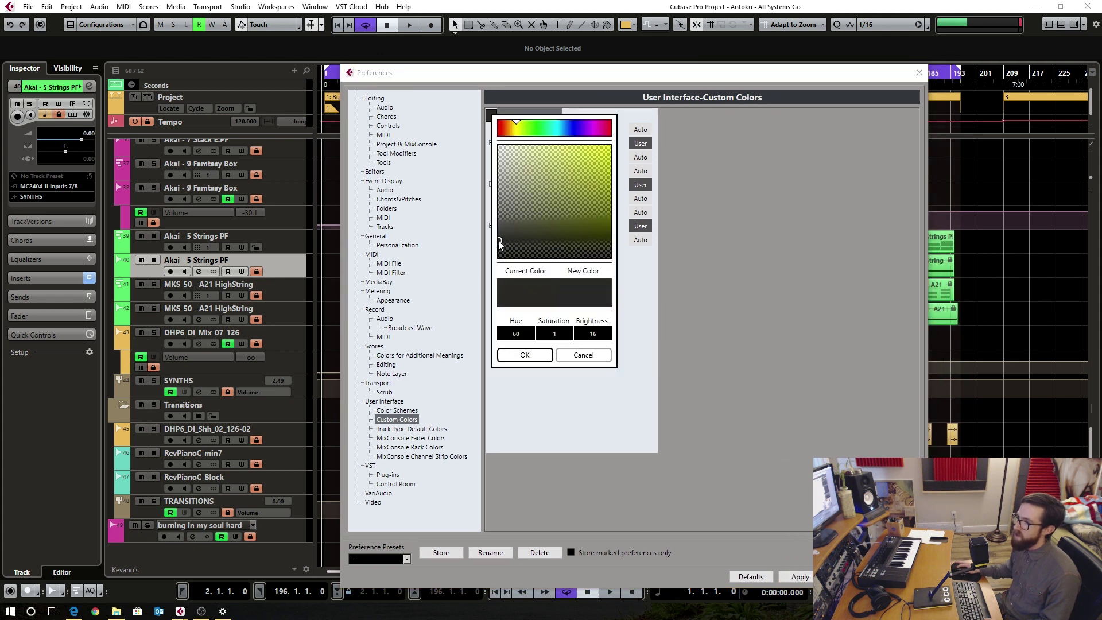
left_click(531, 357)
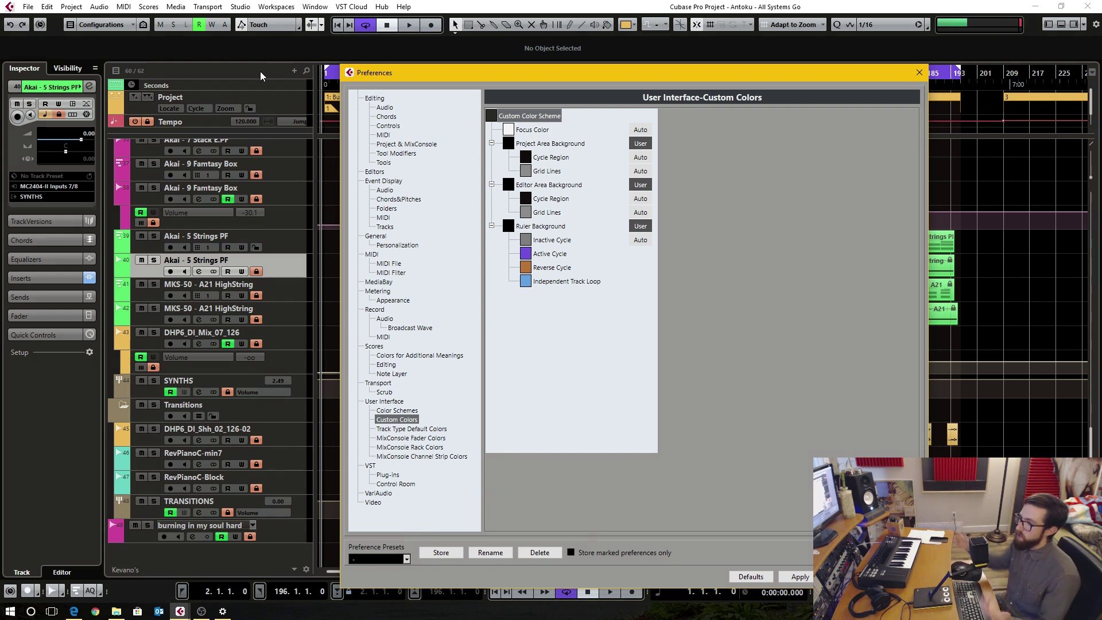
left_click(384, 410)
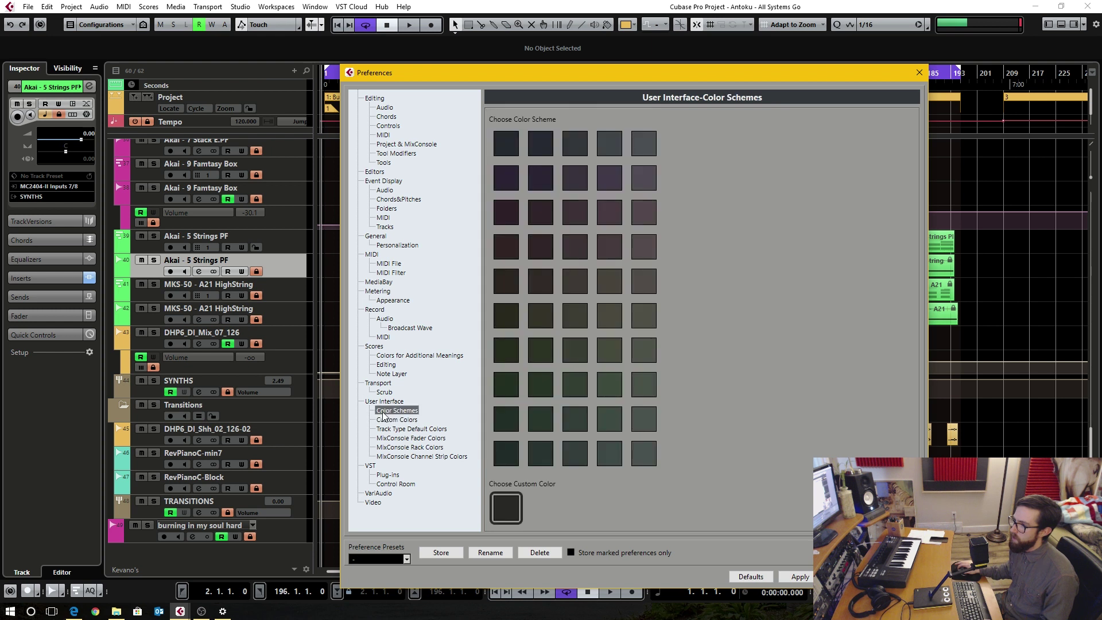
left_click(516, 498)
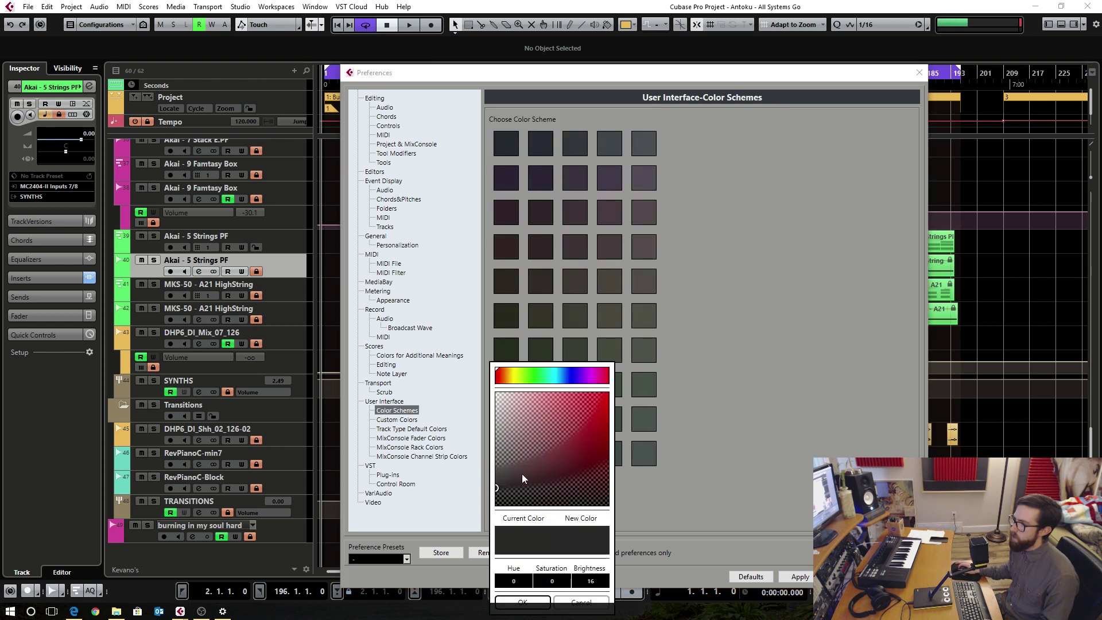
left_click(522, 601)
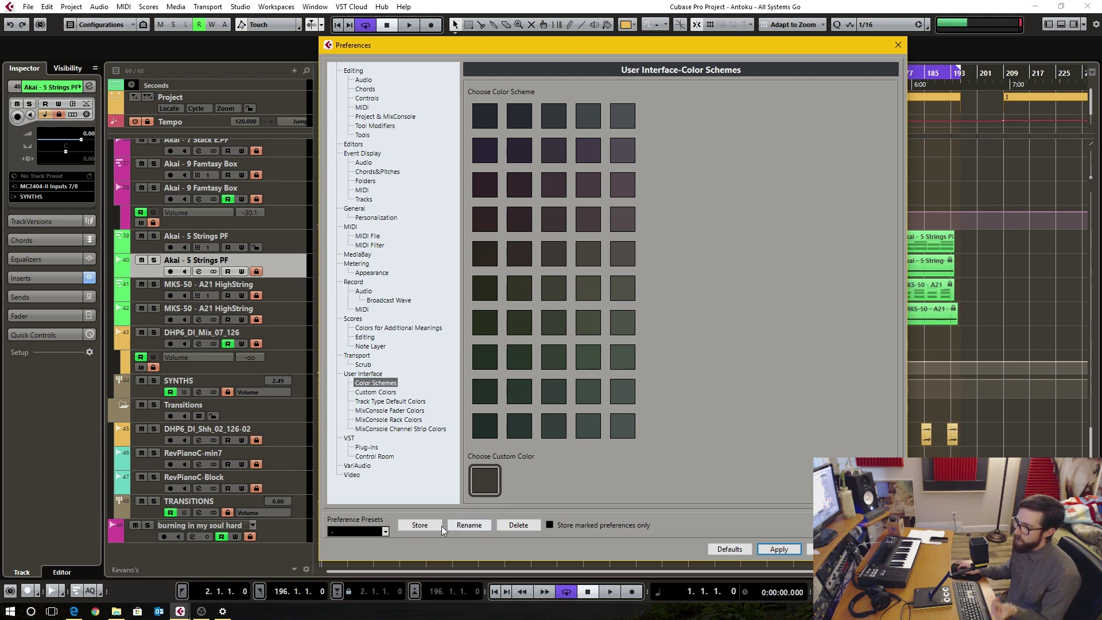
Store the current preferences as a preset under the owner's name, overwriting the existing preset of that name.
left_click(419, 525)
type("Kevano's")
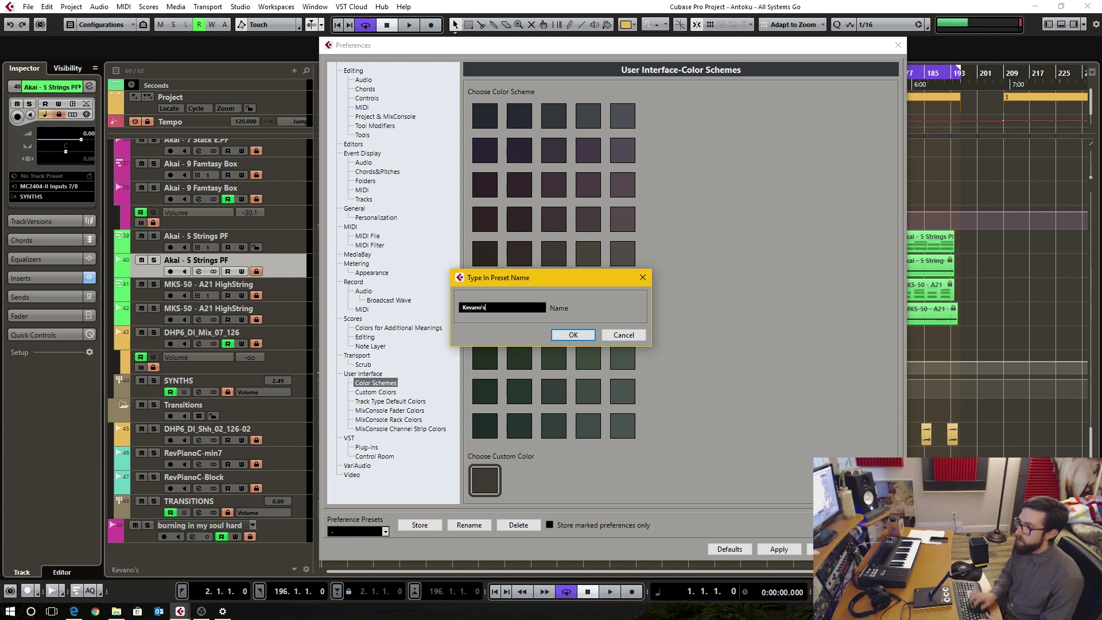
left_click(586, 331)
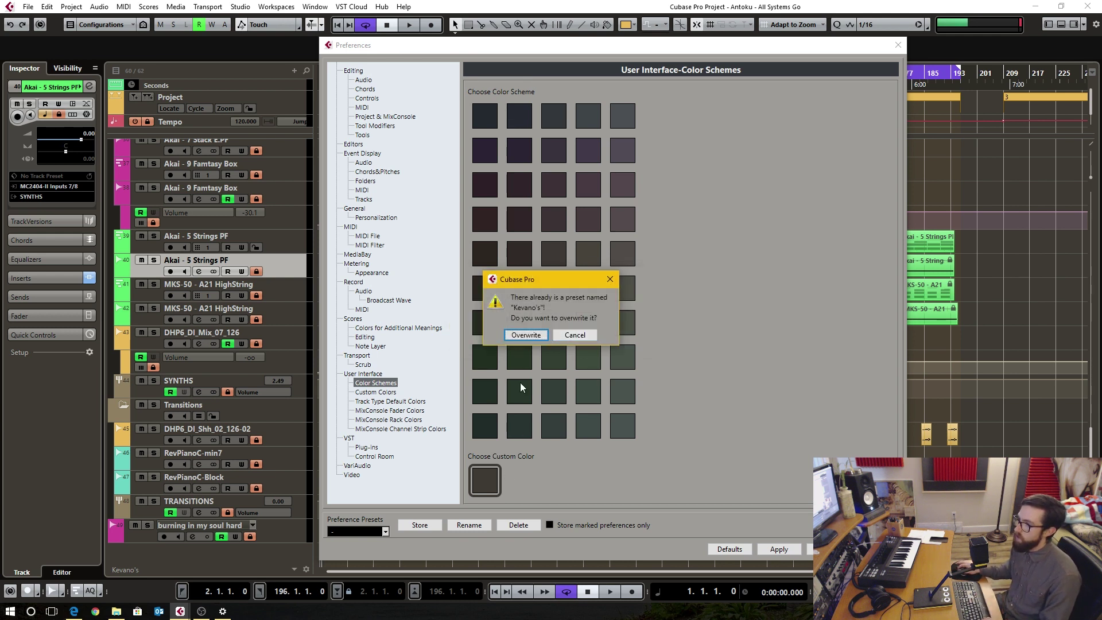
left_click(526, 335)
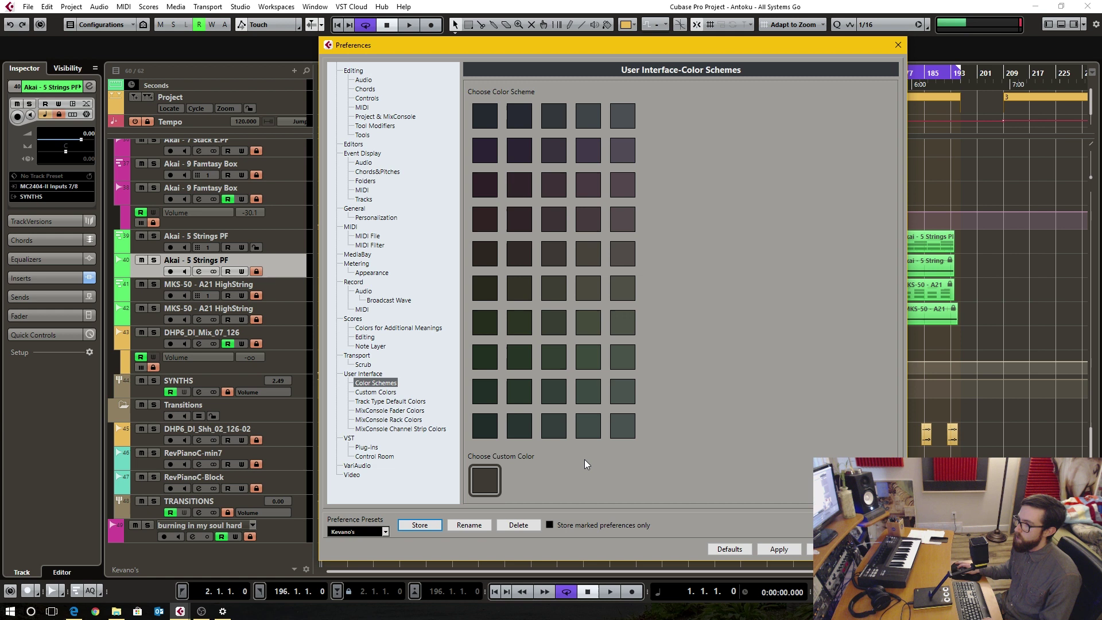
Review the Track Type Default Colors, Custom Colors and Color Schemes pages of the preferences.
left_click(387, 401)
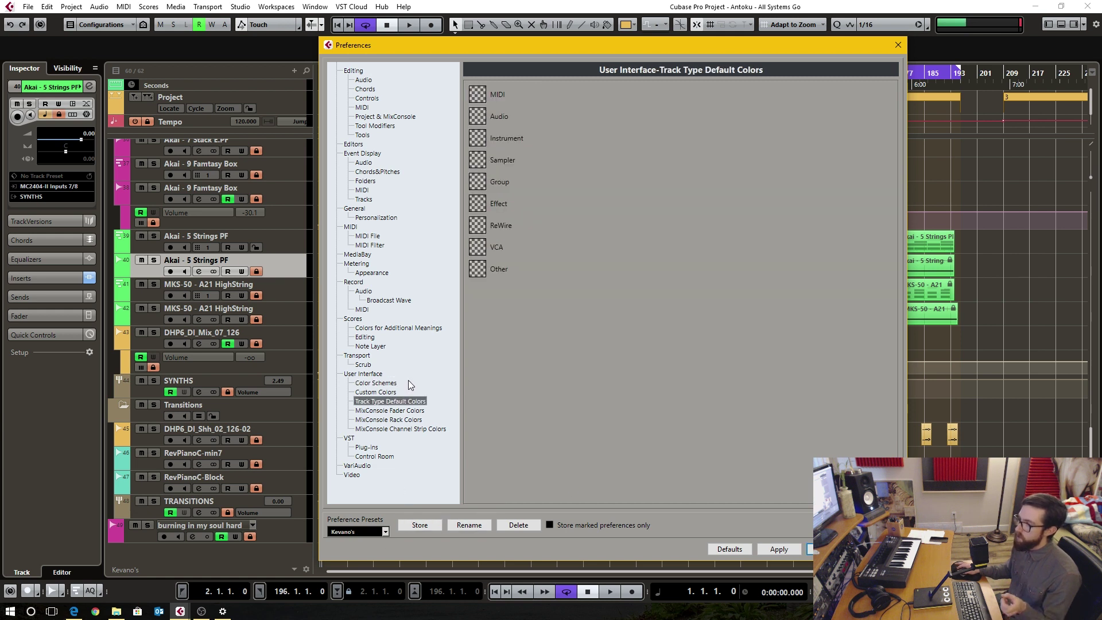
left_click(388, 393)
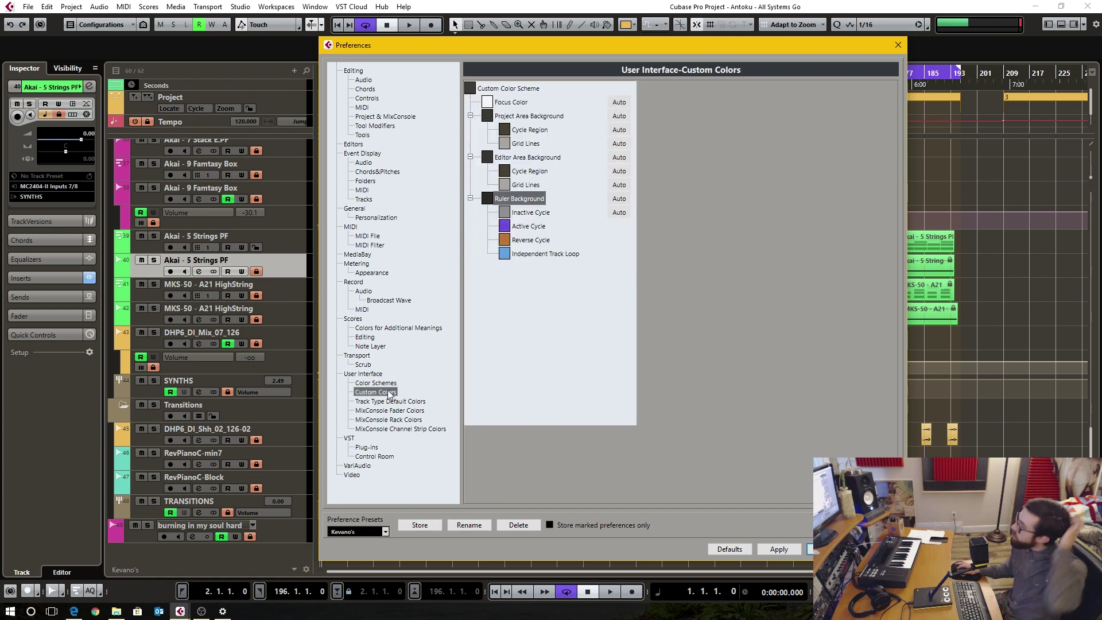
left_click(386, 384)
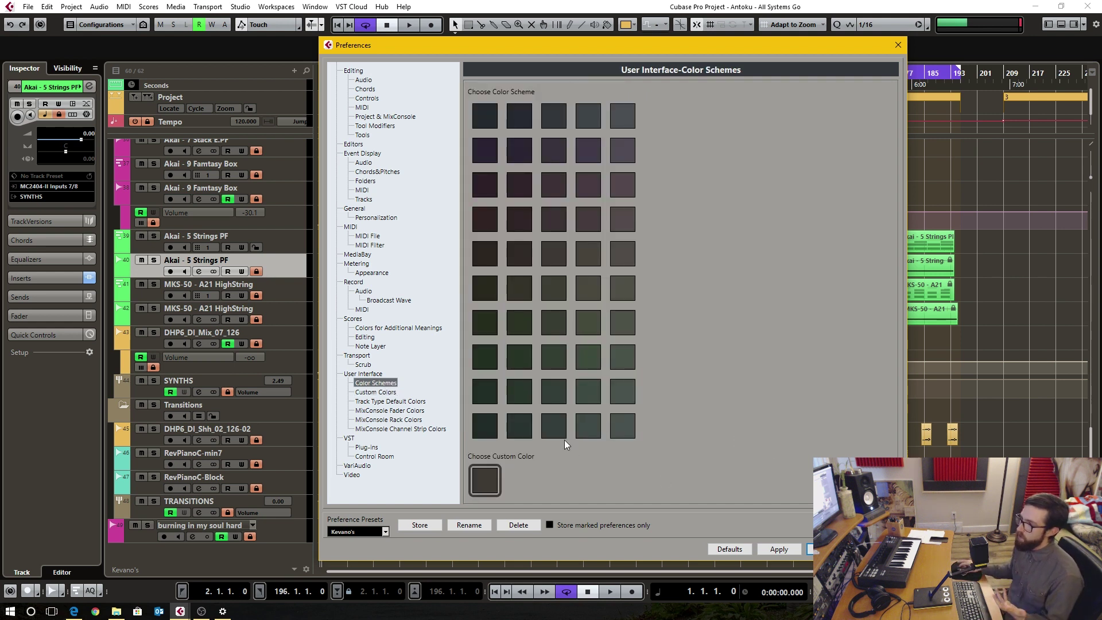
left_click(392, 392)
left_click(394, 401)
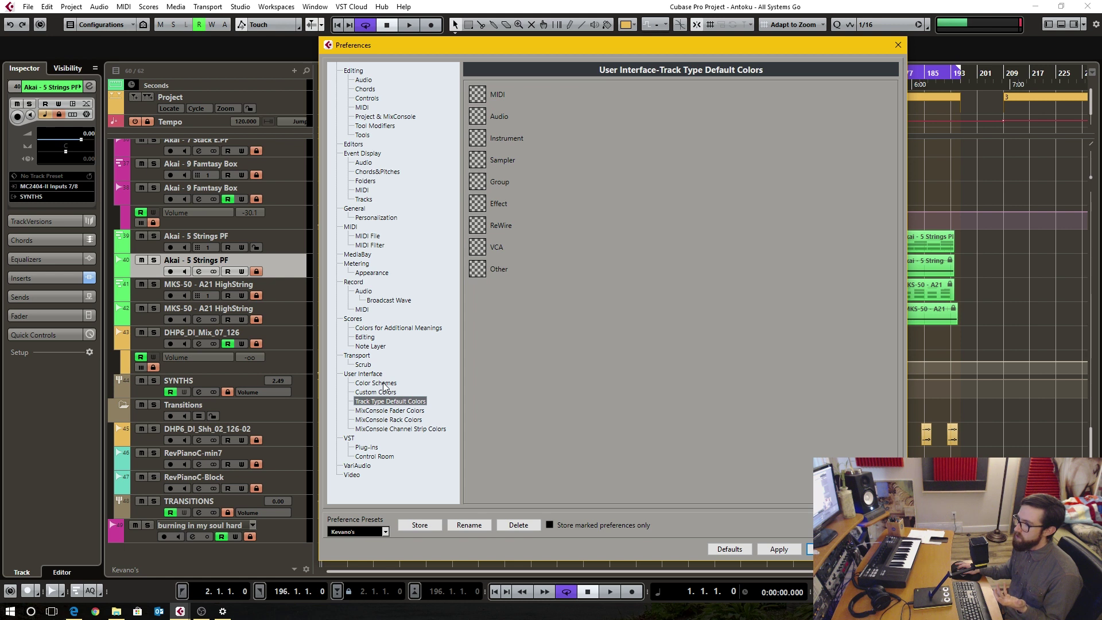
left_click(394, 383)
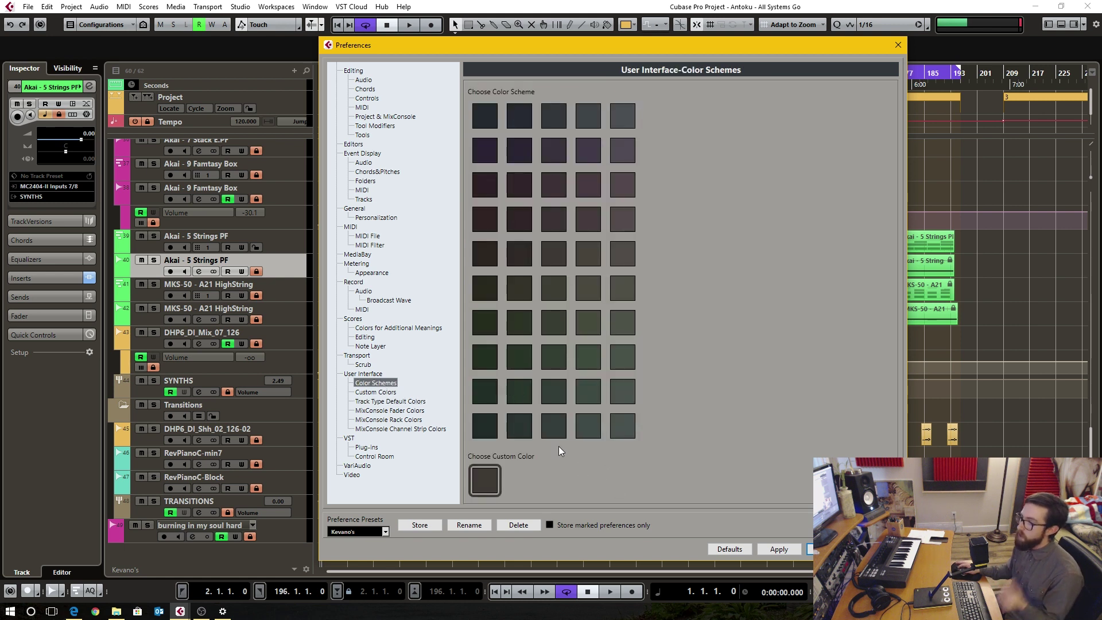
Reset the interface color scheme to its defaults and open the Custom Colors preferences.
left_click(728, 549)
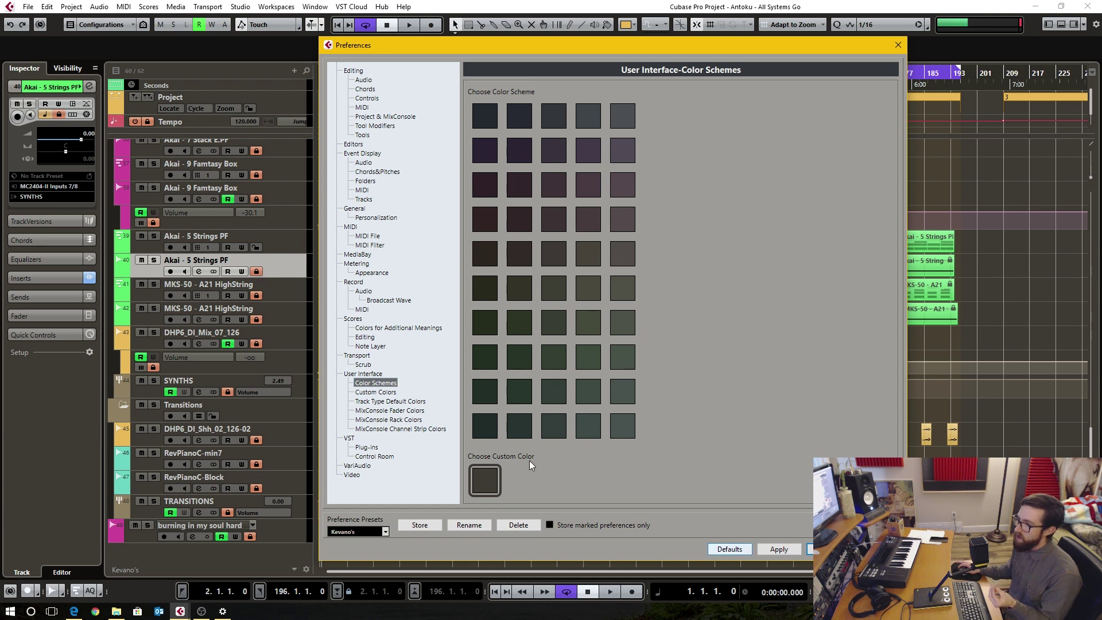
left_click(729, 549)
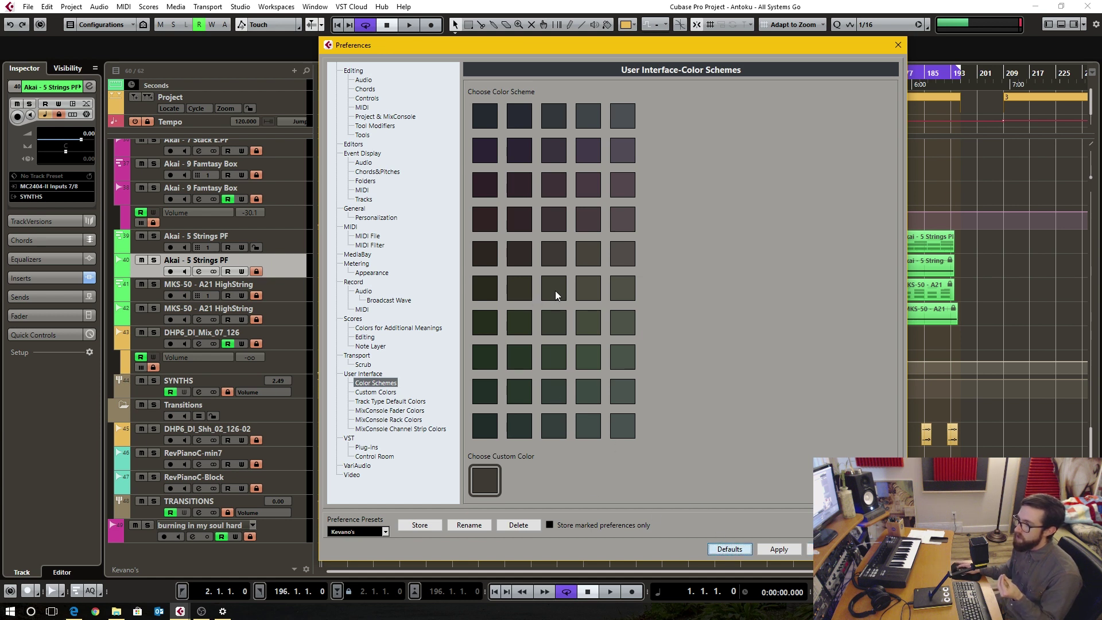
left_click(383, 392)
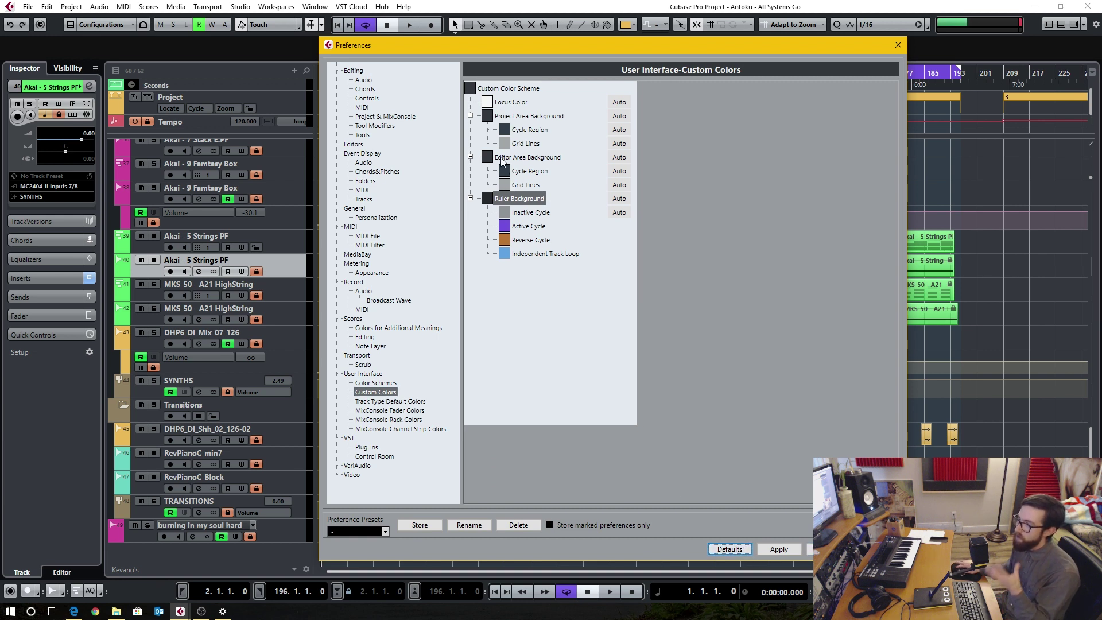
Review the Color Schemes, Custom Colors, Track Type Default Colors and MixConsole color pages of the preferences.
left_click(375, 384)
left_click(376, 392)
left_click(376, 382)
left_click(376, 392)
left_click(402, 402)
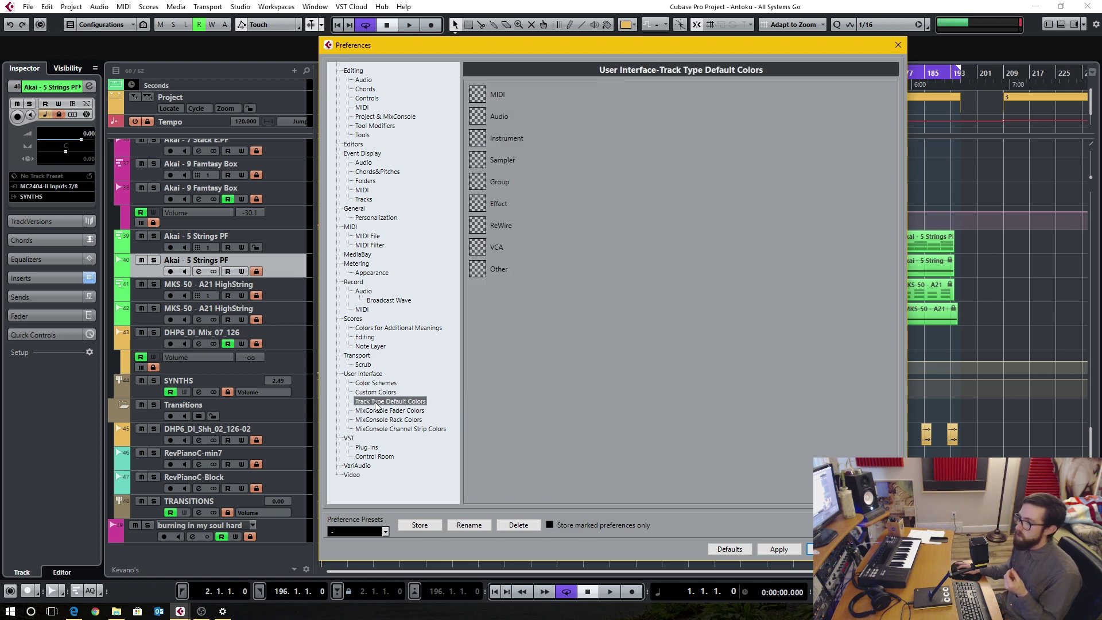
left_click(403, 410)
left_click(405, 420)
left_click(414, 430)
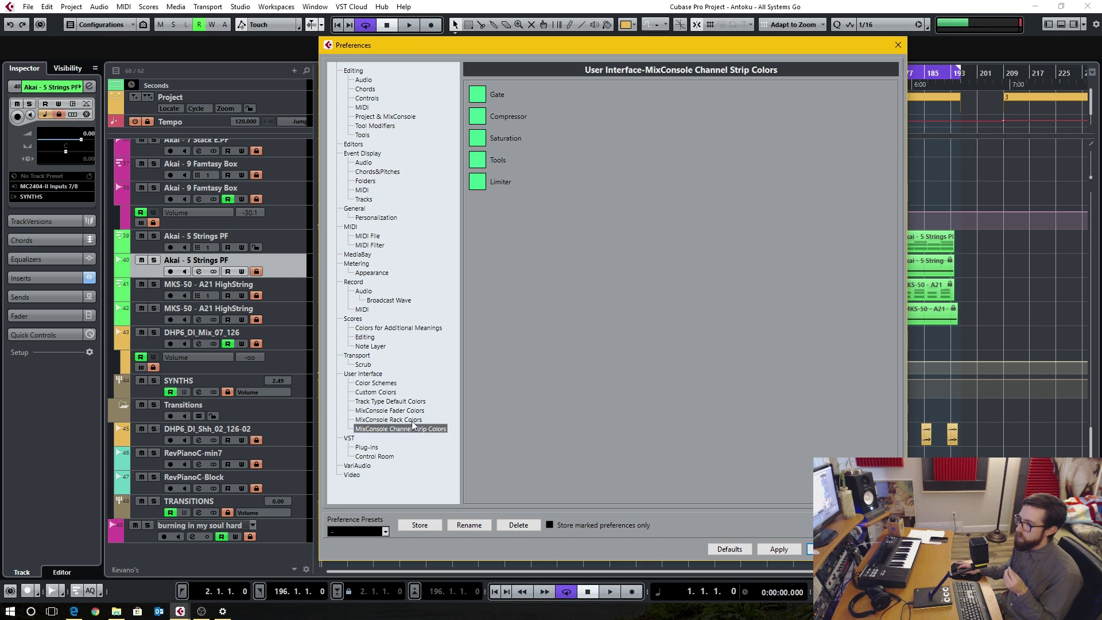
Open the MixConsole Rack Colors preferences with the MixConsole displayed behind them, moving the dialog to uncover more channels.
left_click(413, 420)
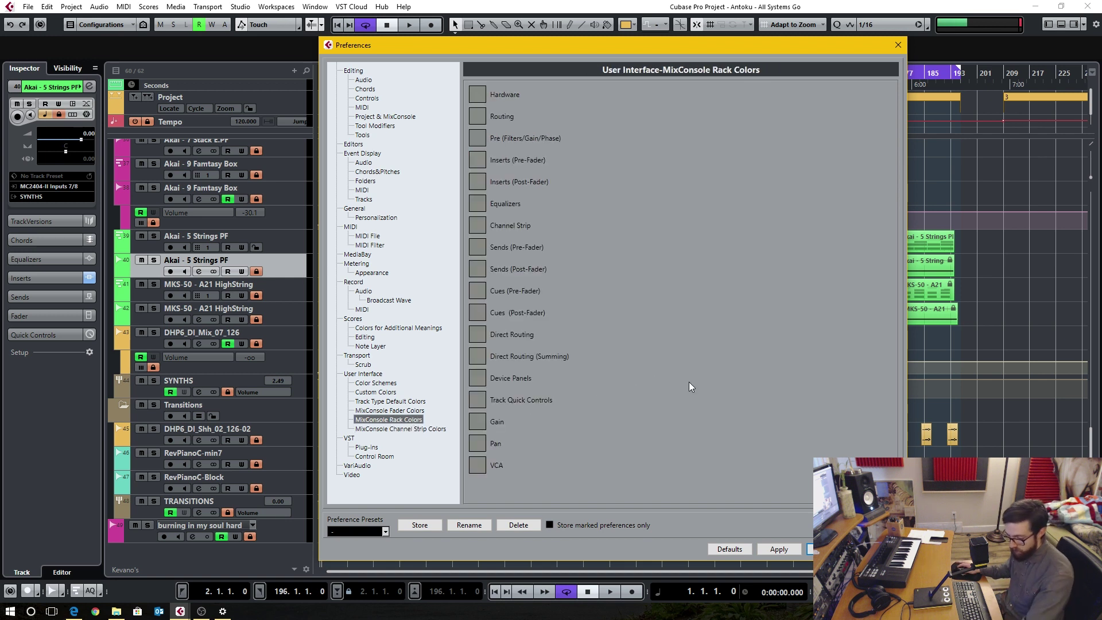
key("F3")
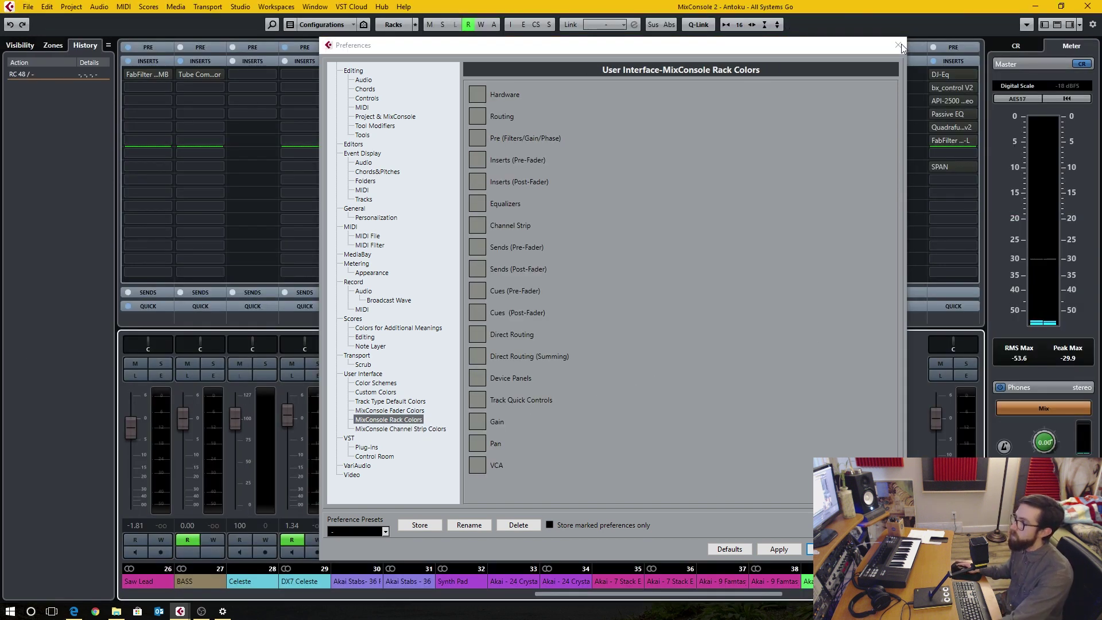
left_click_drag(798, 50, 710, 62)
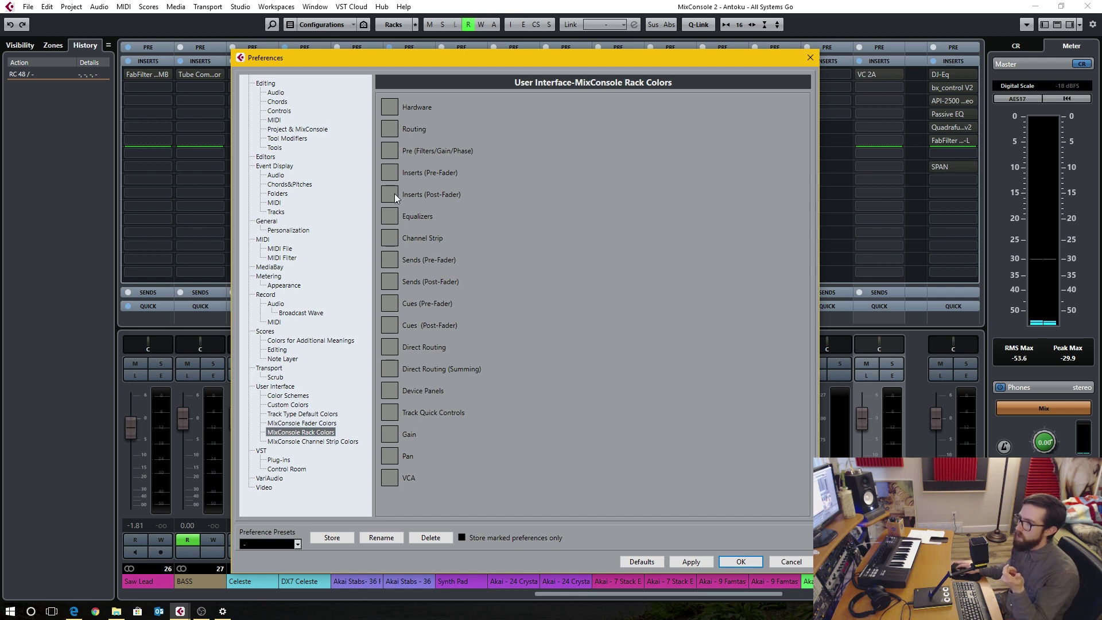
Set the Inserts (Pre-Fader) rack color to teal.
left_click(389, 173)
left_click(447, 196)
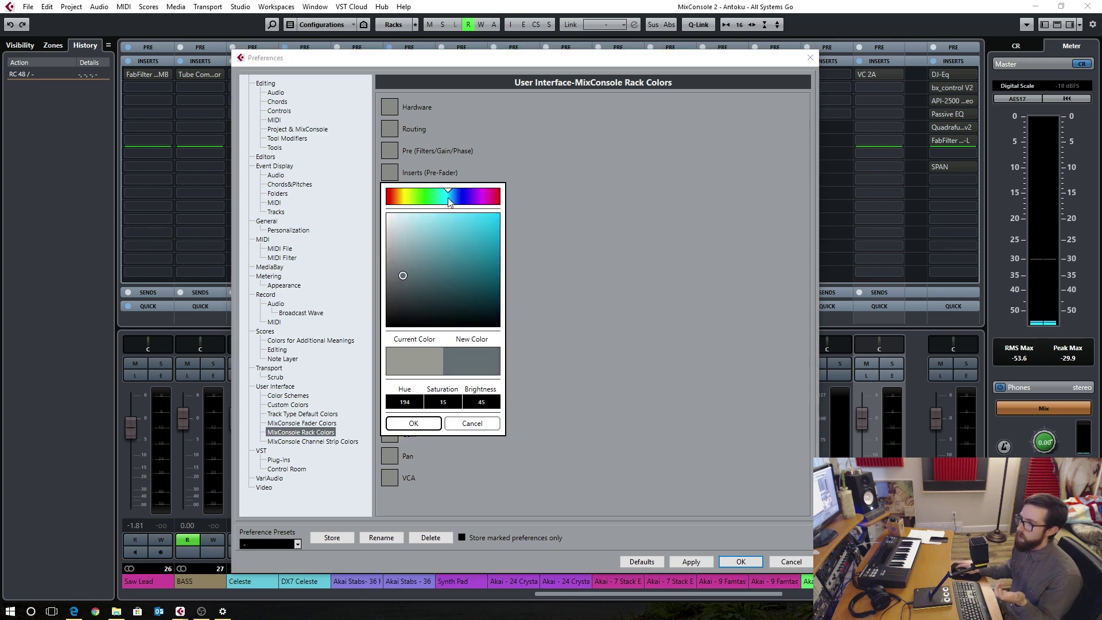
left_click(463, 273)
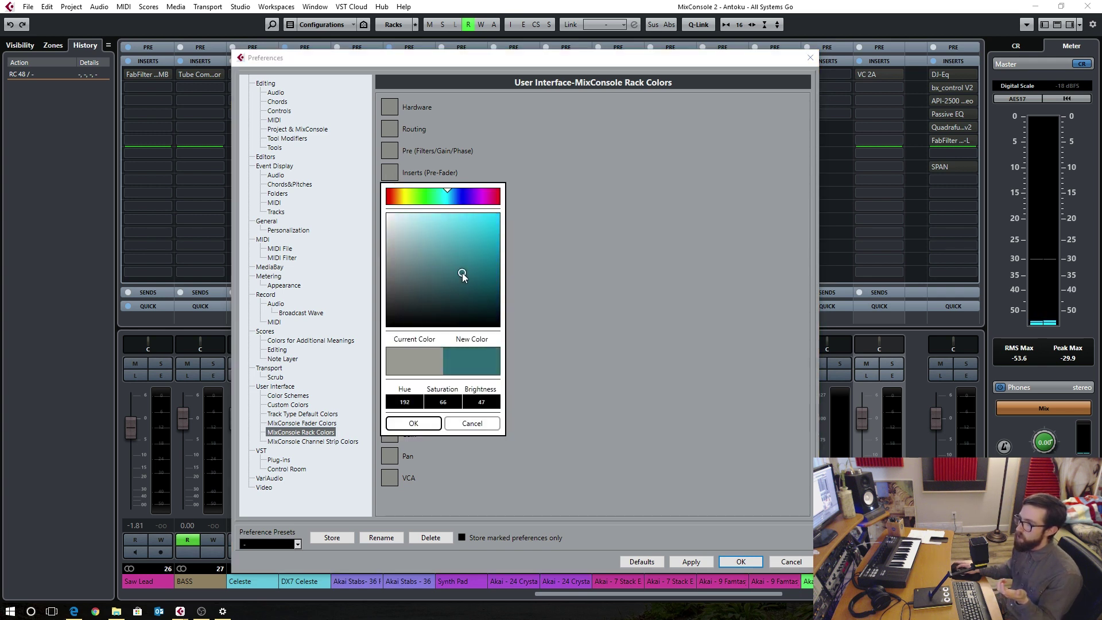
left_click(413, 423)
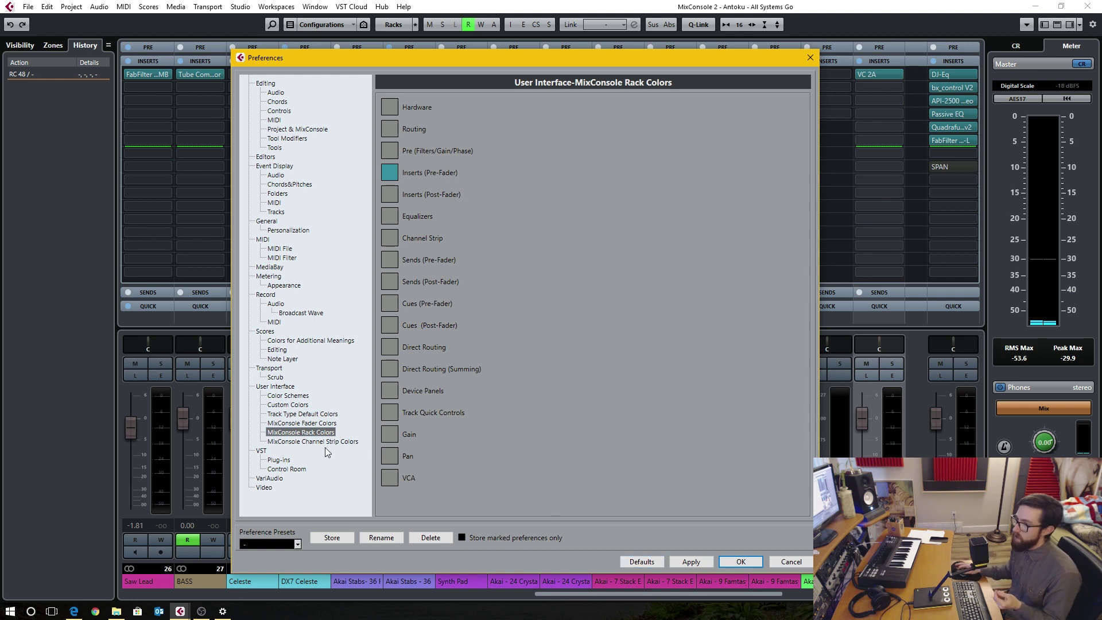
Reset the MixConsole rack, channel strip and fader colors to their defaults.
left_click(640, 562)
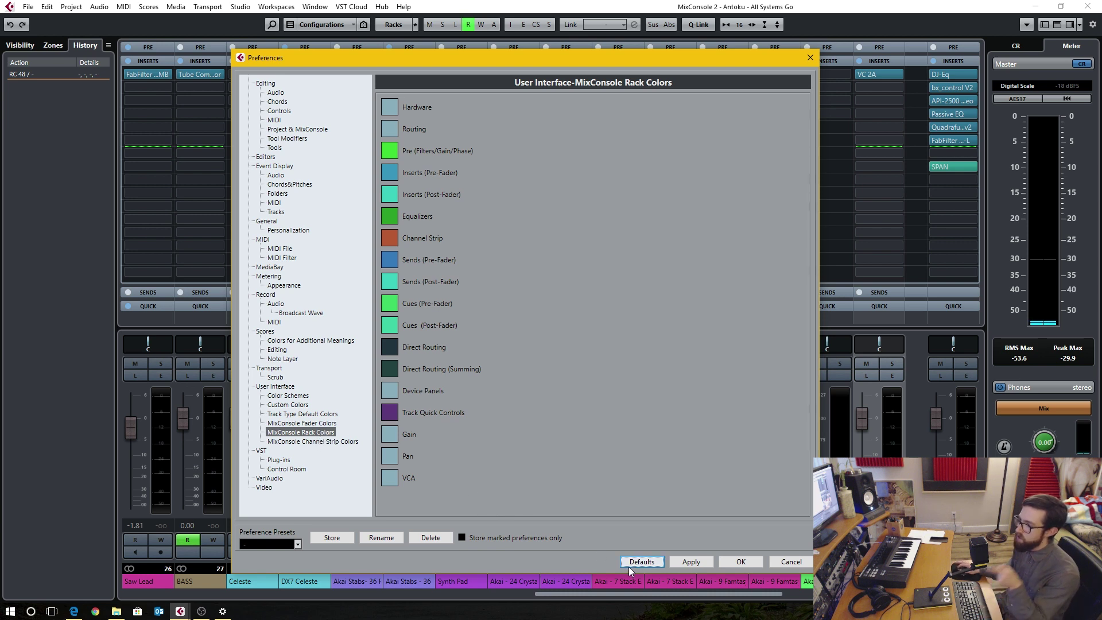
left_click(691, 562)
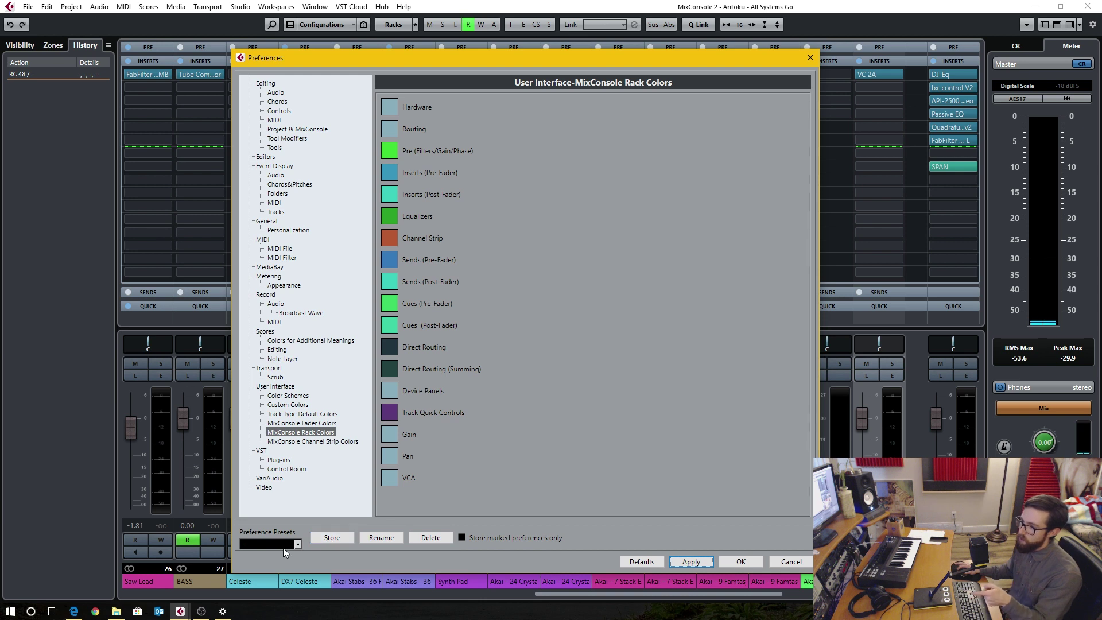
left_click(319, 441)
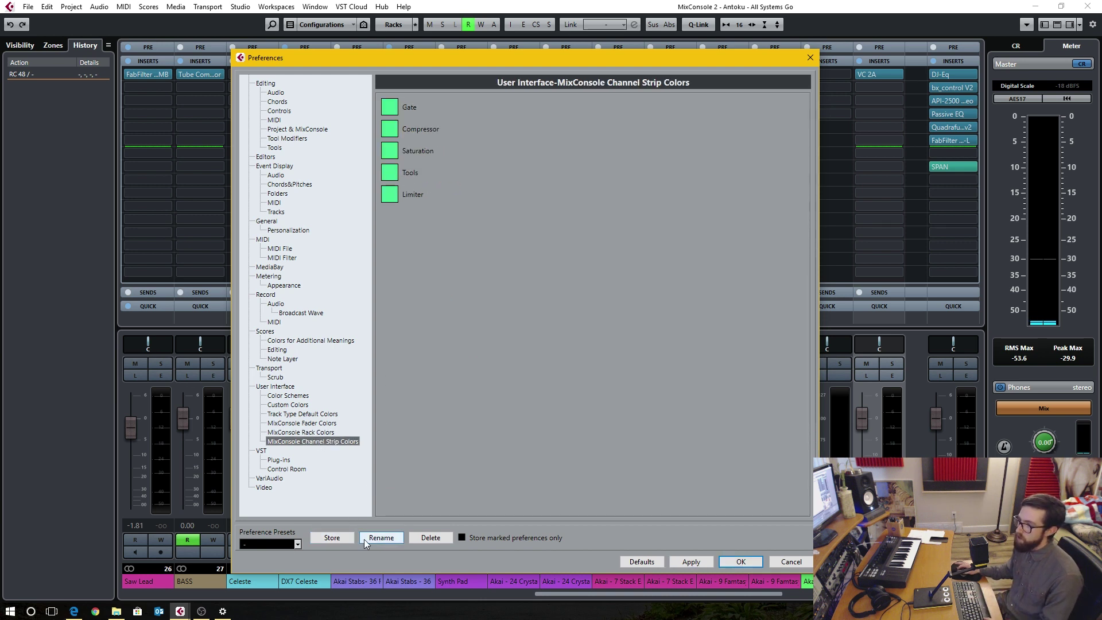
left_click(630, 565)
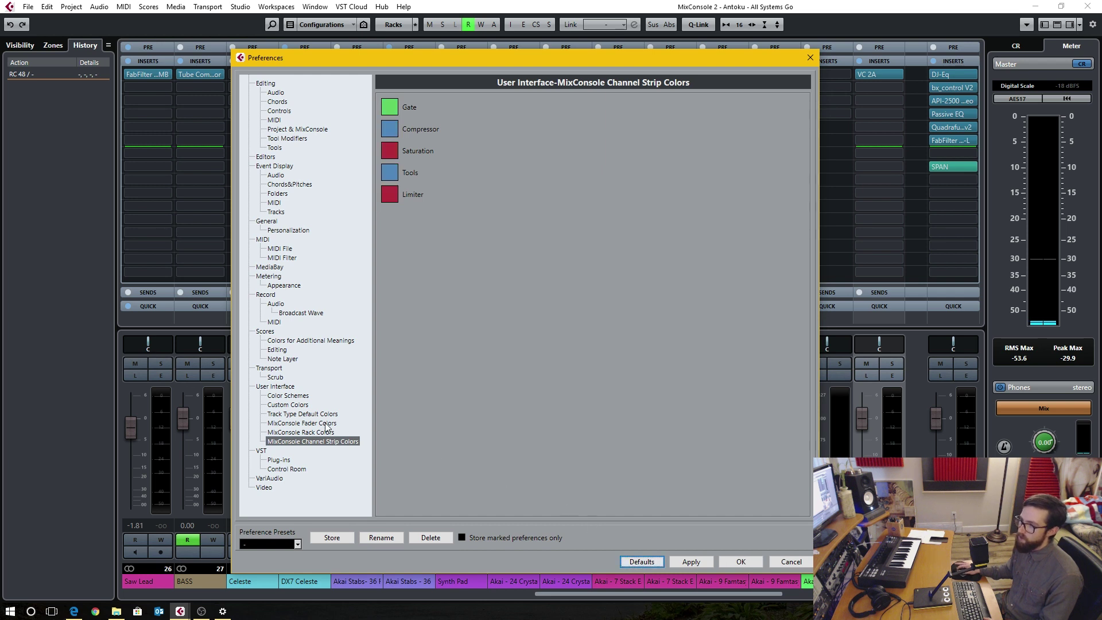
left_click(326, 423)
left_click(651, 563)
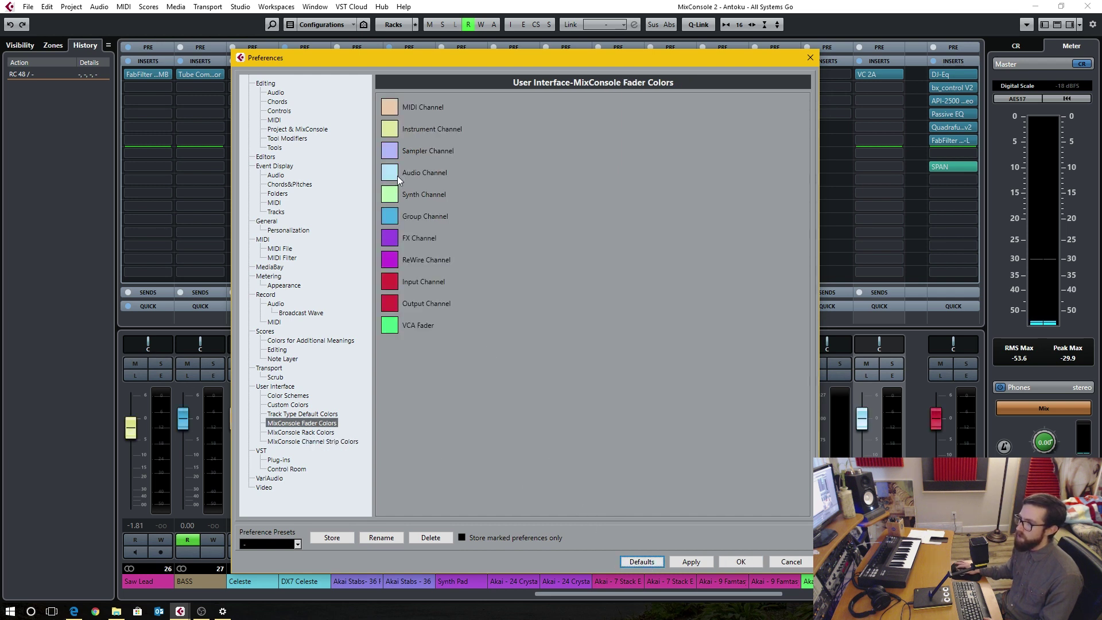
Examine the track type default colors and the Auto Track Color Mode options, choosing Use Random Track Color.
left_click(291, 414)
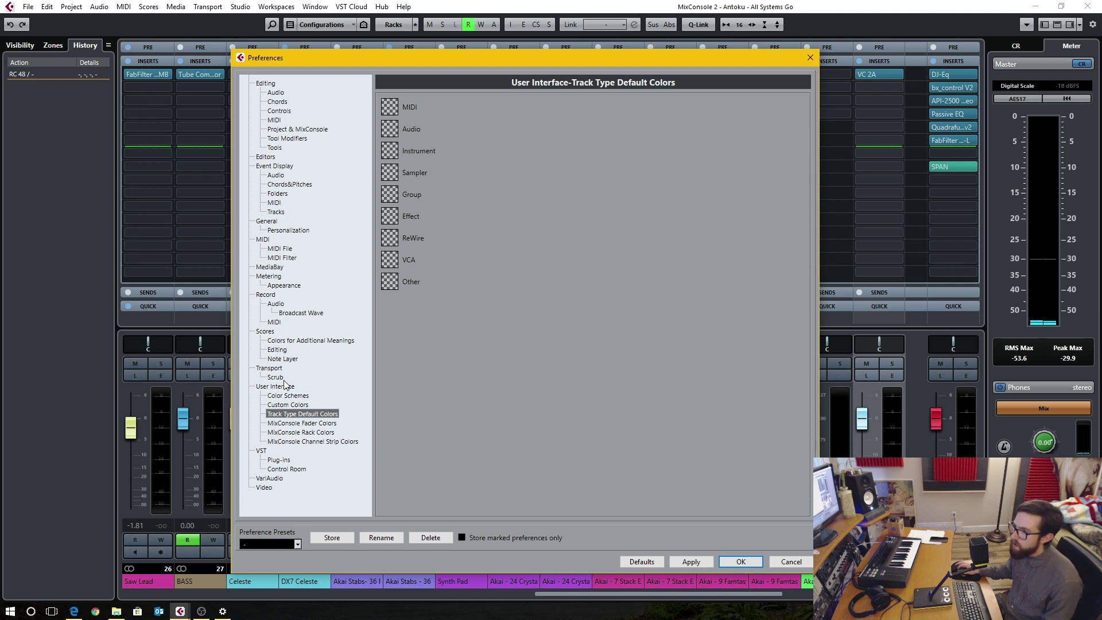
left_click(275, 212)
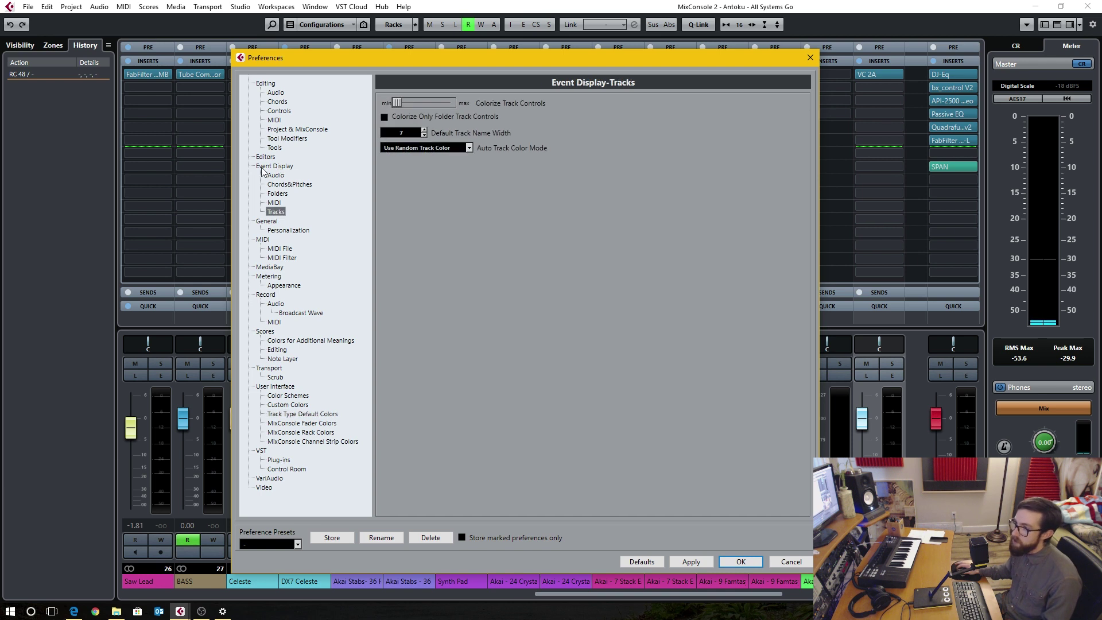
left_click(436, 147)
left_click(447, 211)
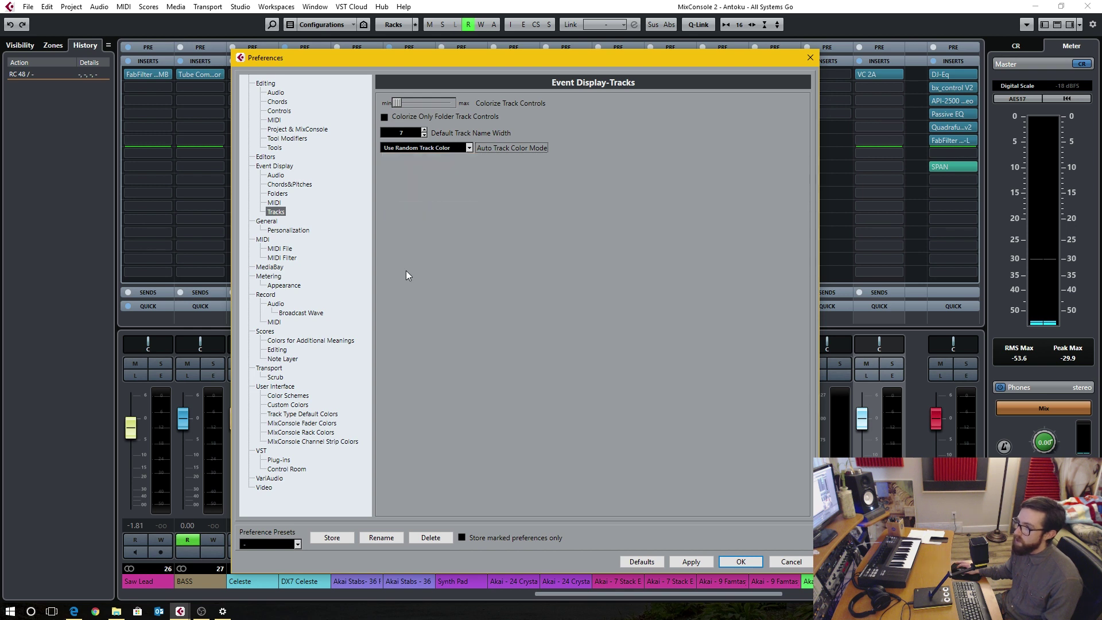
Set the default color for MIDI tracks to red with hue 0, saturation 78 and brightness 96.
left_click(327, 434)
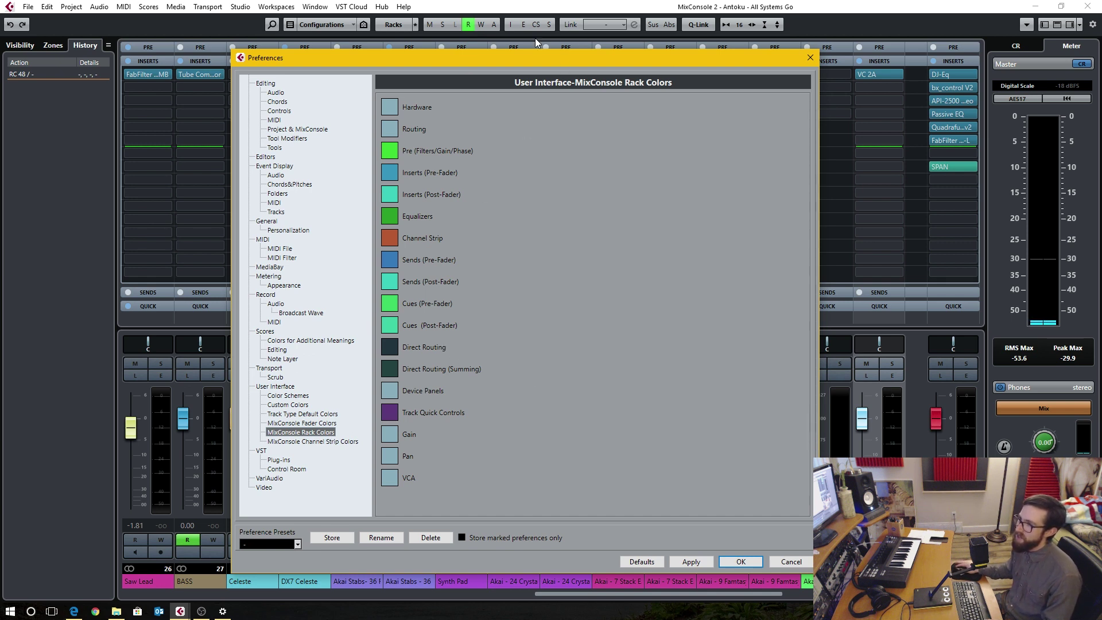
left_click(331, 425)
left_click(314, 414)
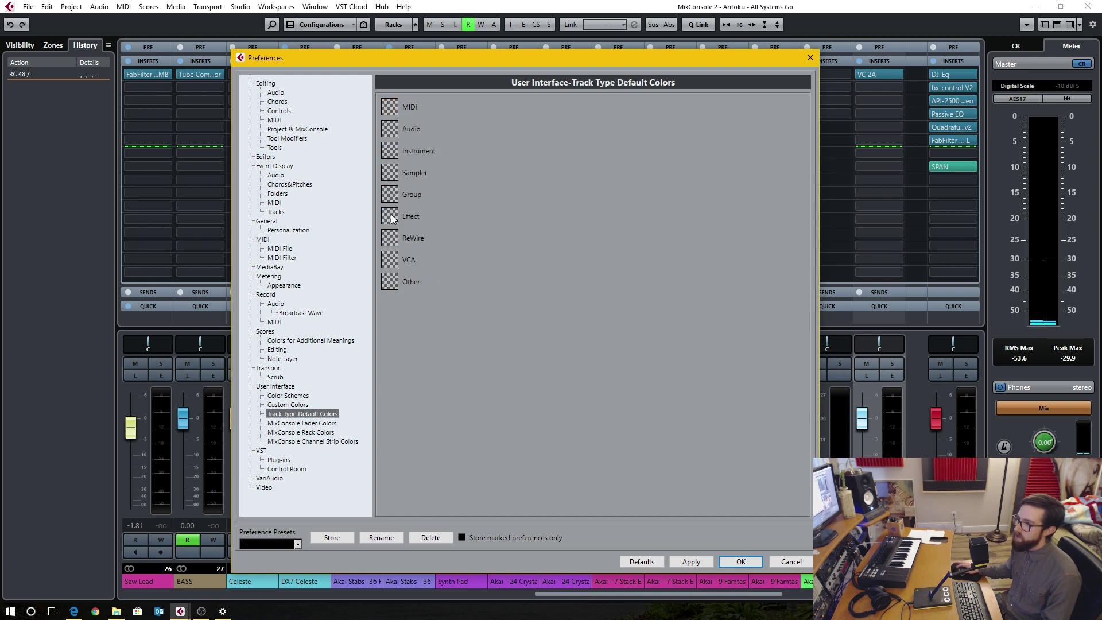
left_click(392, 108)
left_click(474, 150)
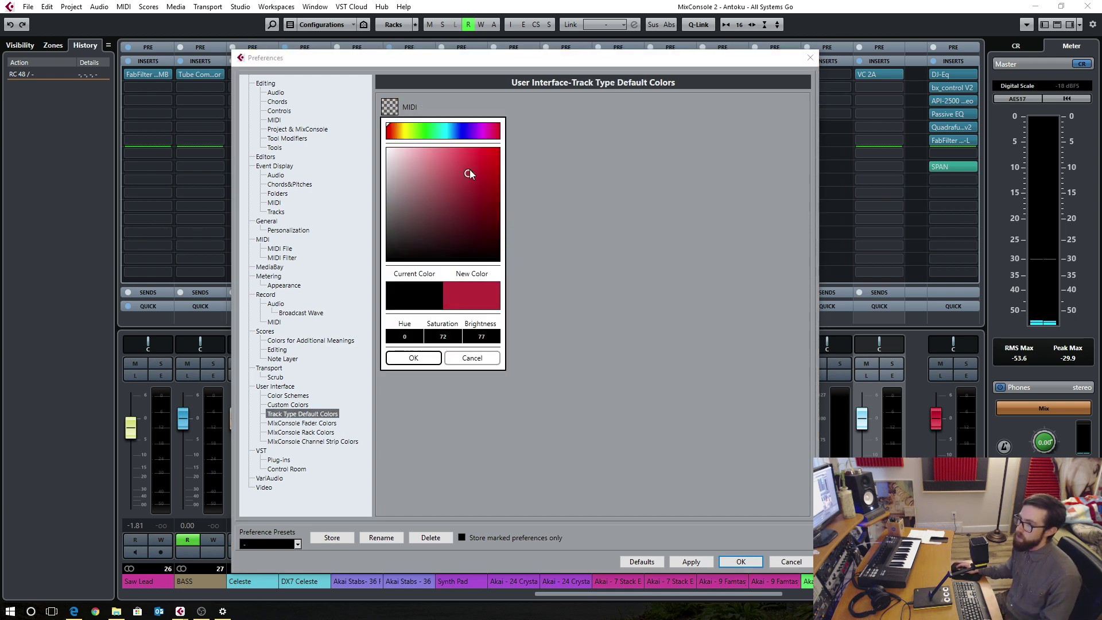
left_click(422, 365)
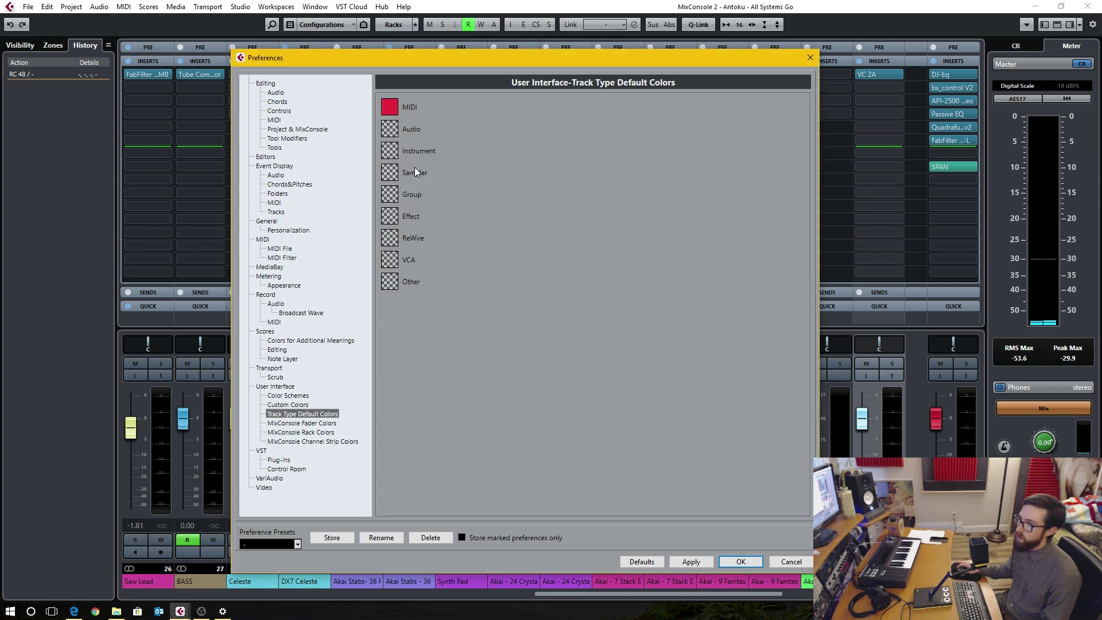
Recheck the Auto Track Color Mode options, keep Use Random Track Color, and return to the track type default colors.
left_click(278, 212)
left_click(451, 148)
left_click(437, 210)
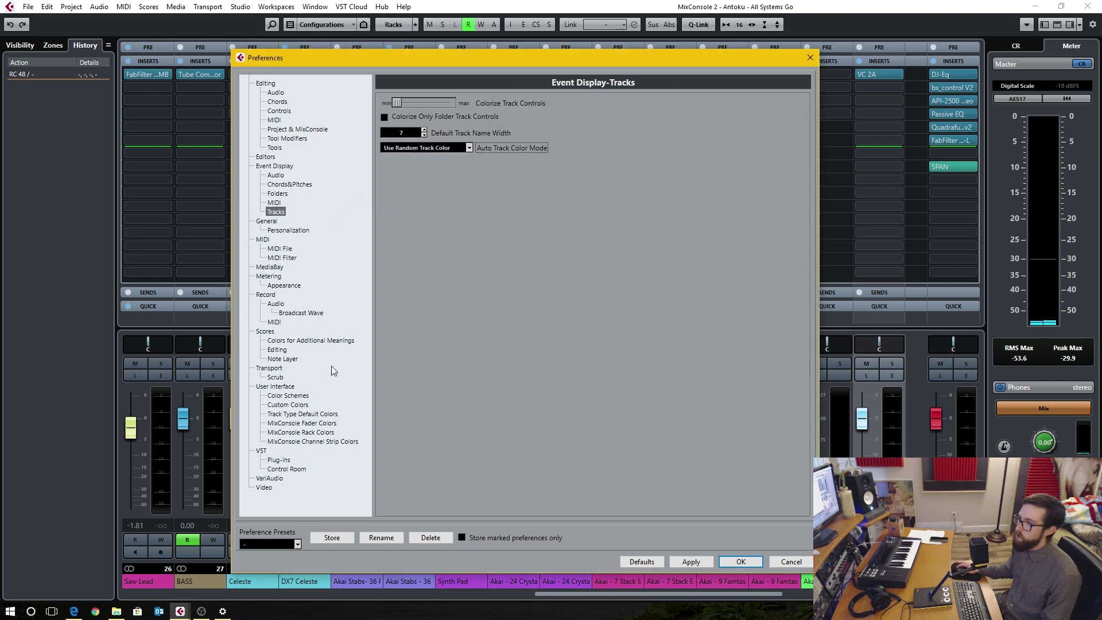
left_click(307, 414)
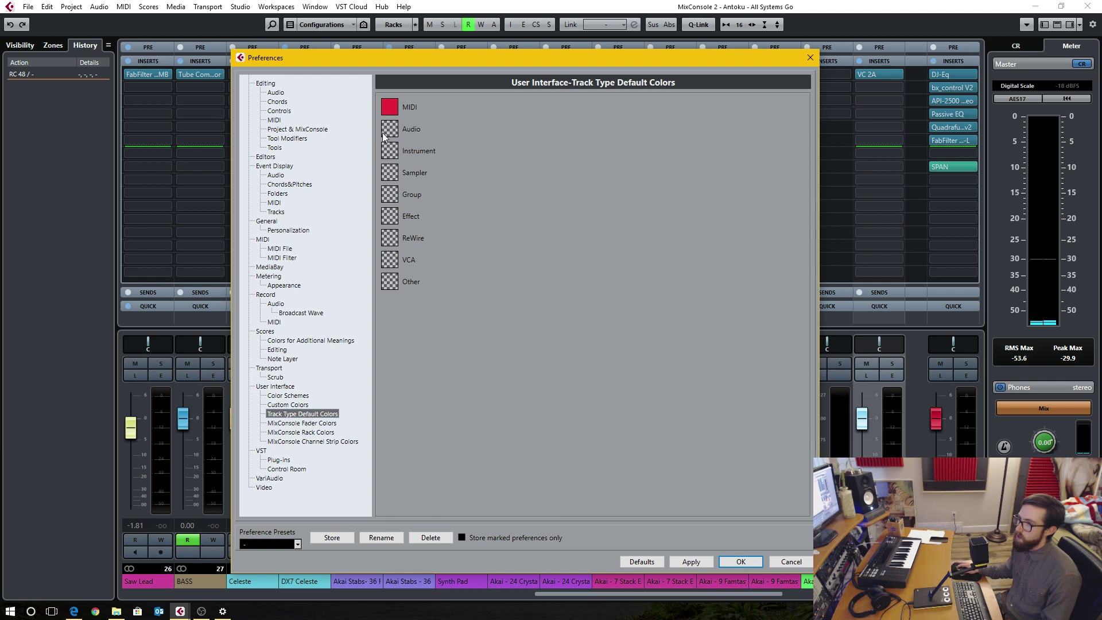
Try Use Default Track Color as the Auto Track Color Mode and switch it back to Use Random Track Color.
left_click(285, 213)
left_click(447, 148)
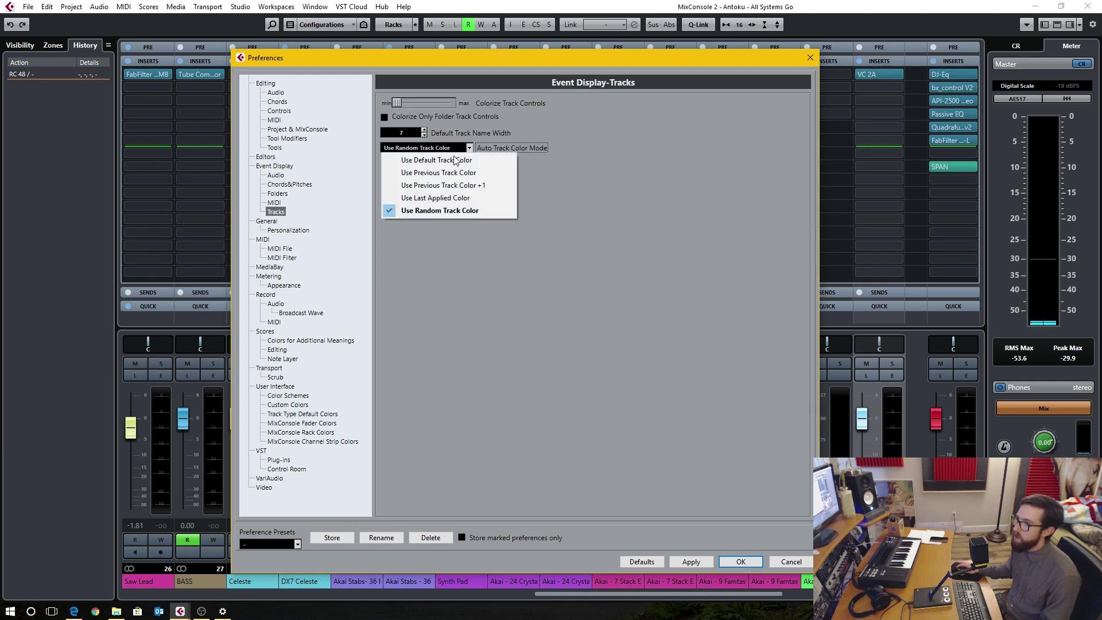
left_click(451, 160)
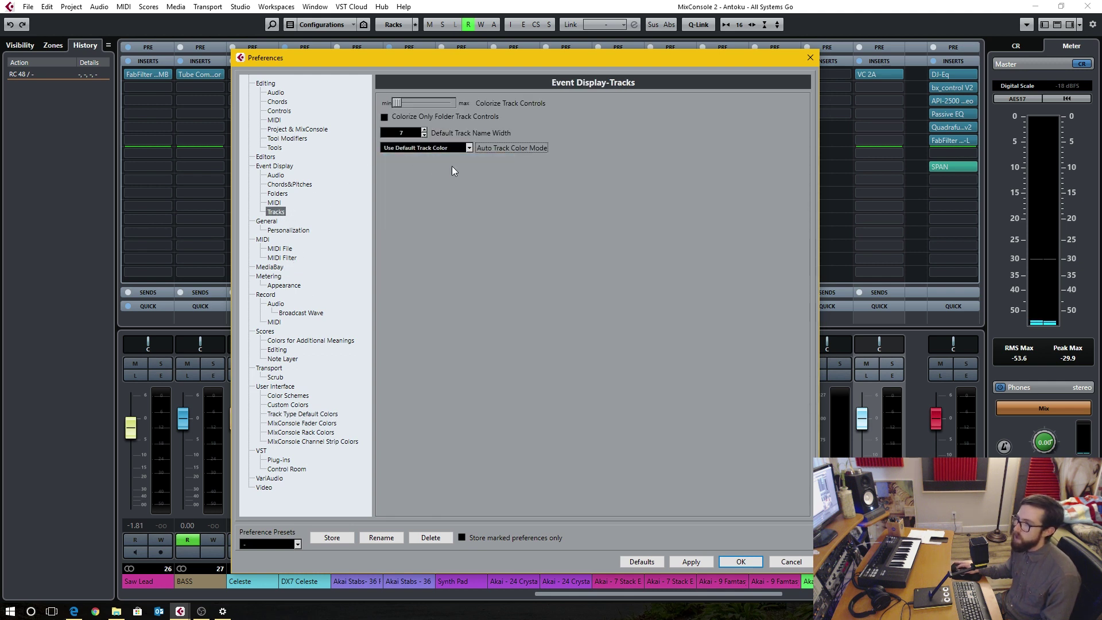
left_click(431, 148)
left_click(437, 208)
Inspect the MIDI track default color without changing it and cancel the preferences to discard the pending changes.
left_click(290, 406)
left_click(304, 413)
left_click(396, 111)
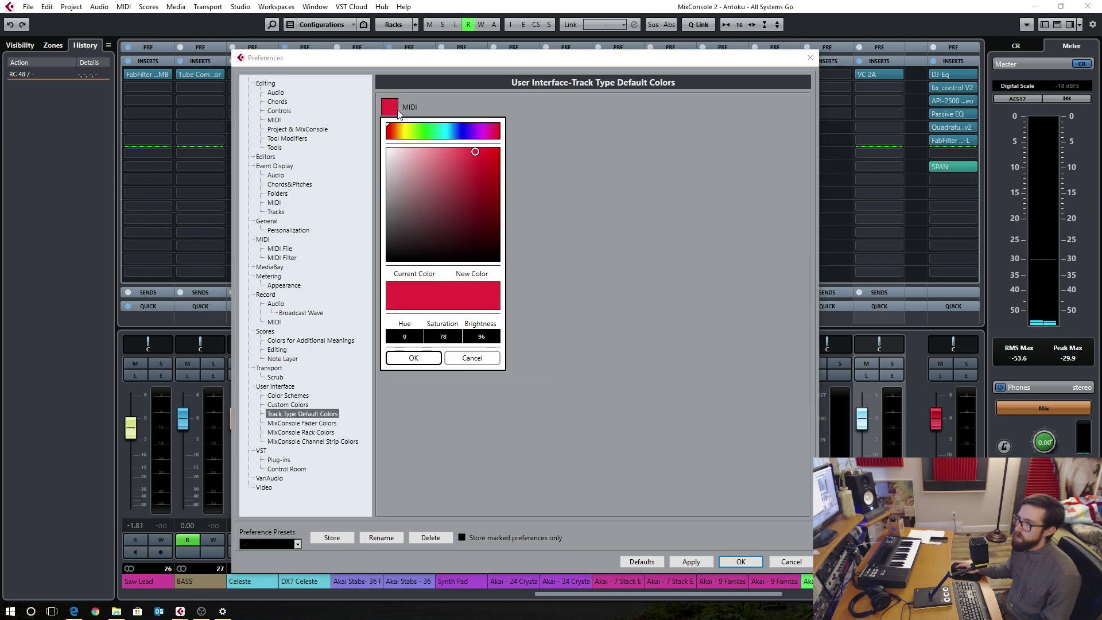
left_click(469, 360)
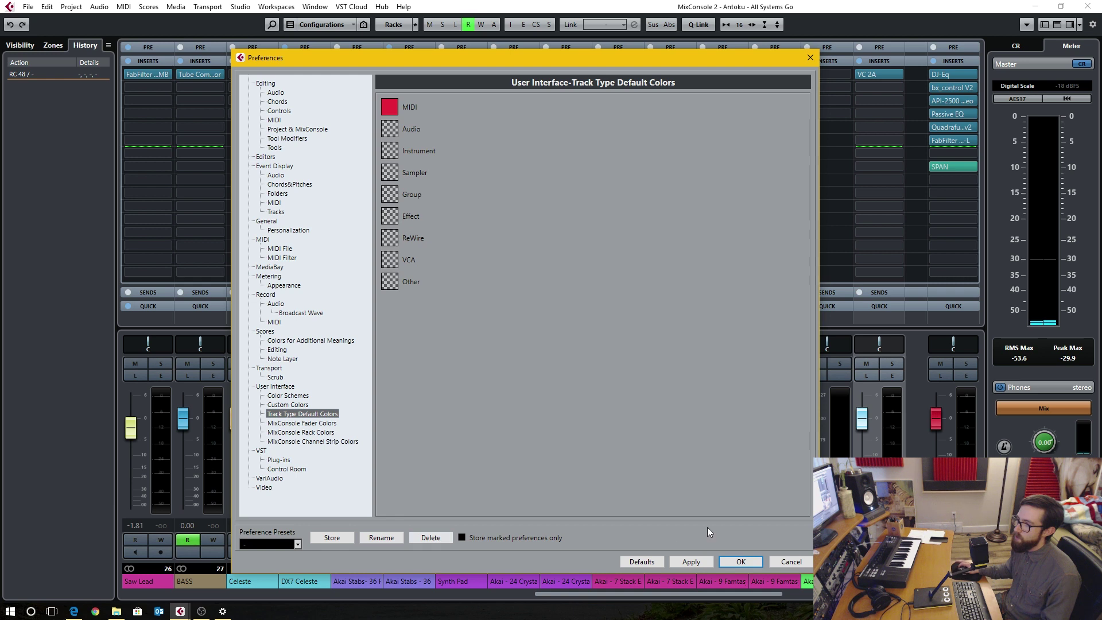
left_click_drag(790, 563, 769, 544)
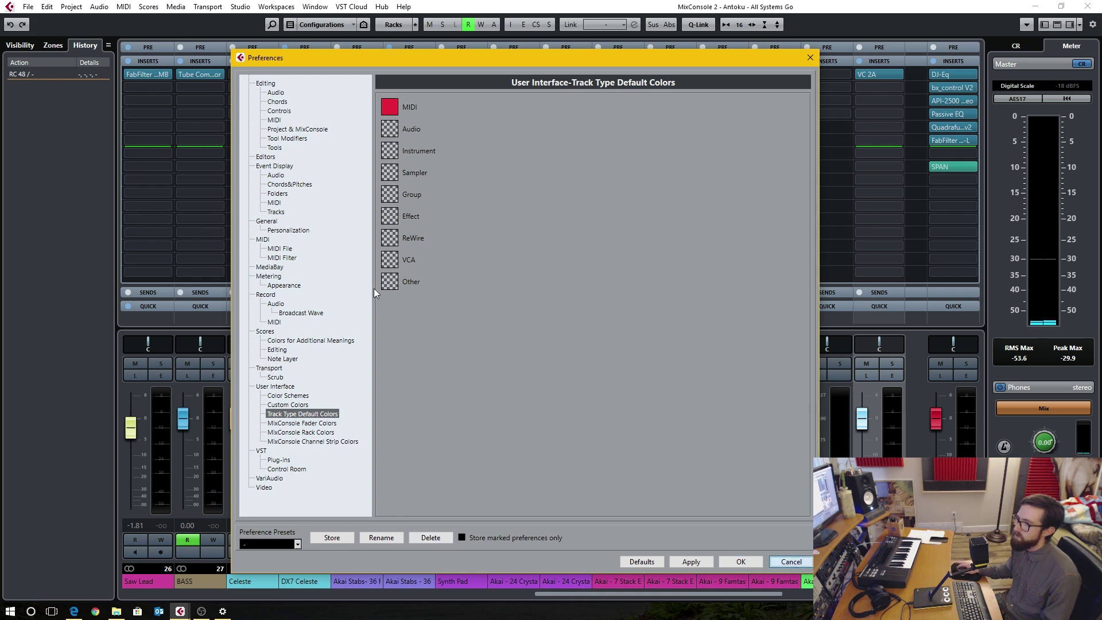
key("Escape")
Reopen the preferences and reset the MixConsole fader colors to their defaults.
left_click(28, 7)
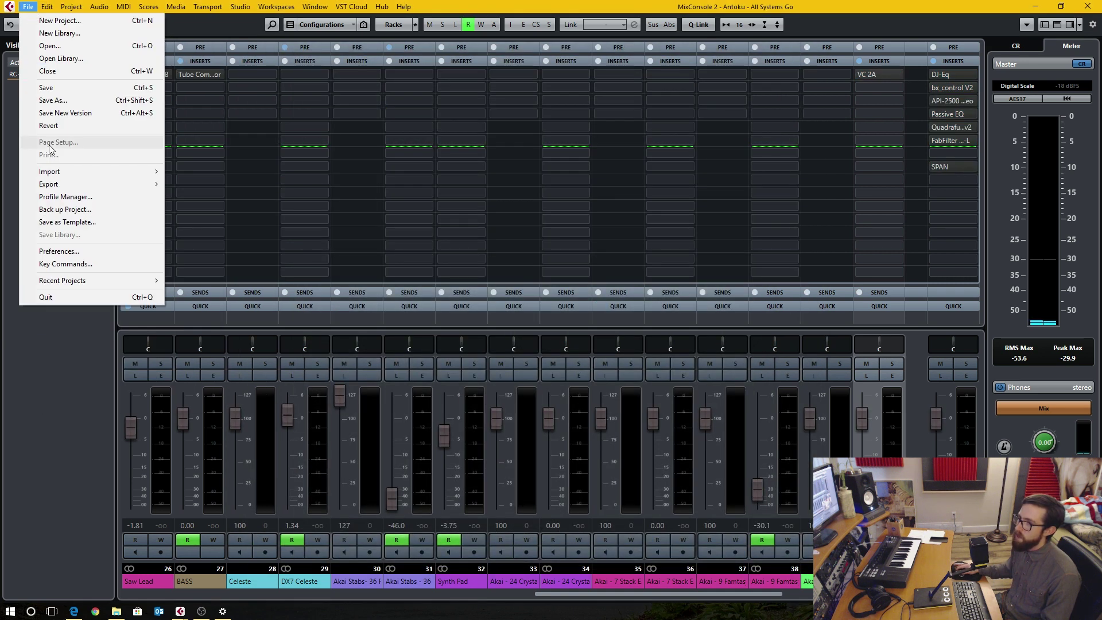
left_click(57, 250)
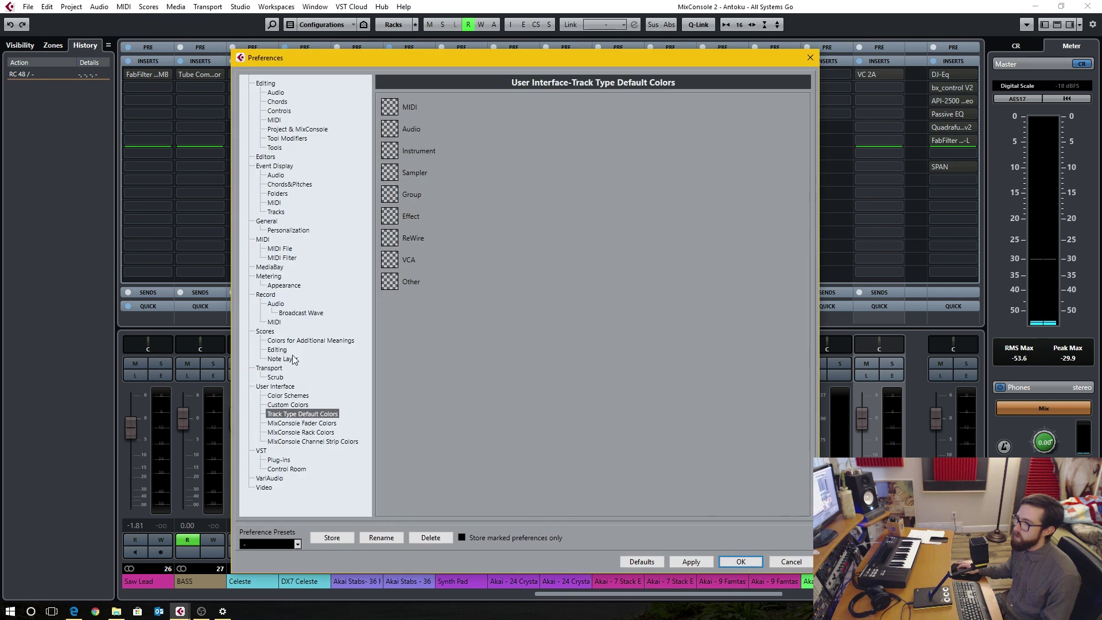
key("Down")
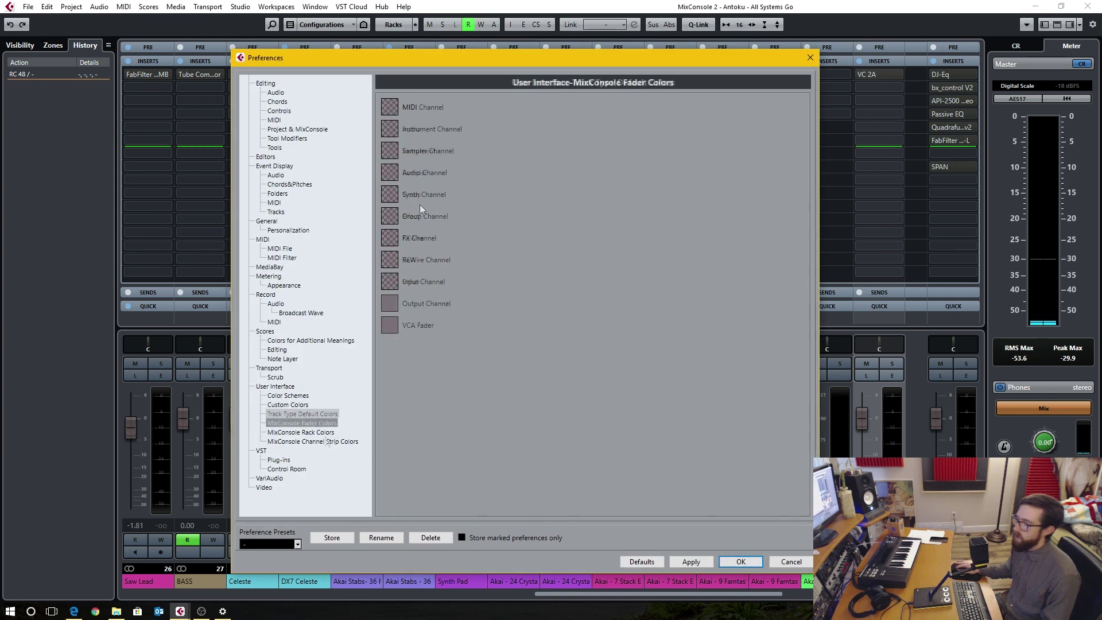
left_click(648, 559)
Reset the MixConsole rack colors and the MixConsole channel strip colors to their defaults.
left_click(322, 432)
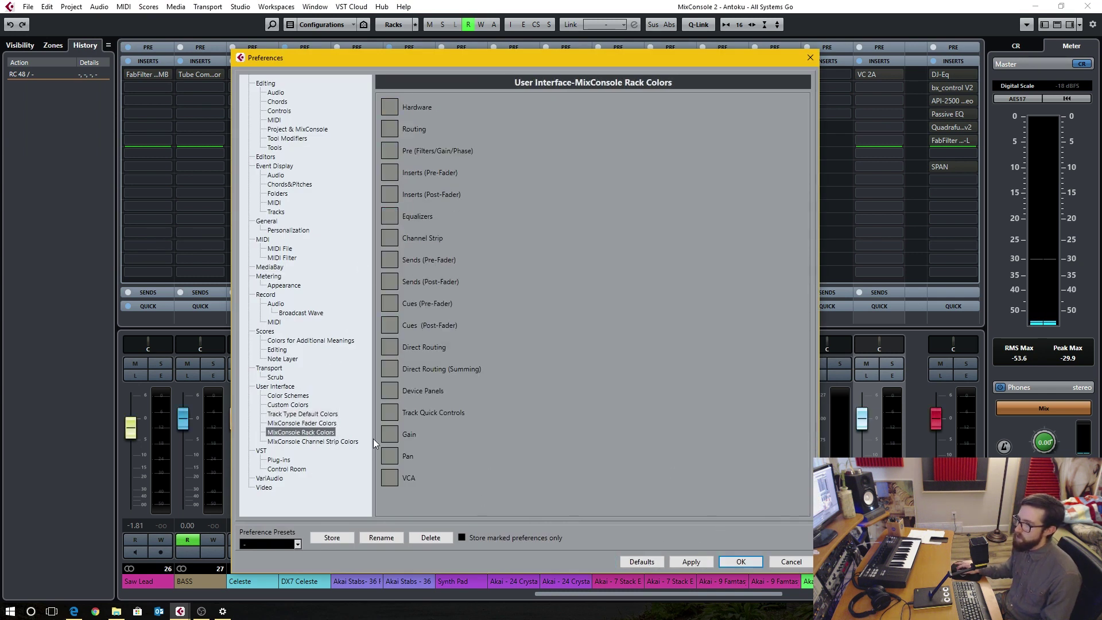
left_click(646, 557)
left_click(339, 440)
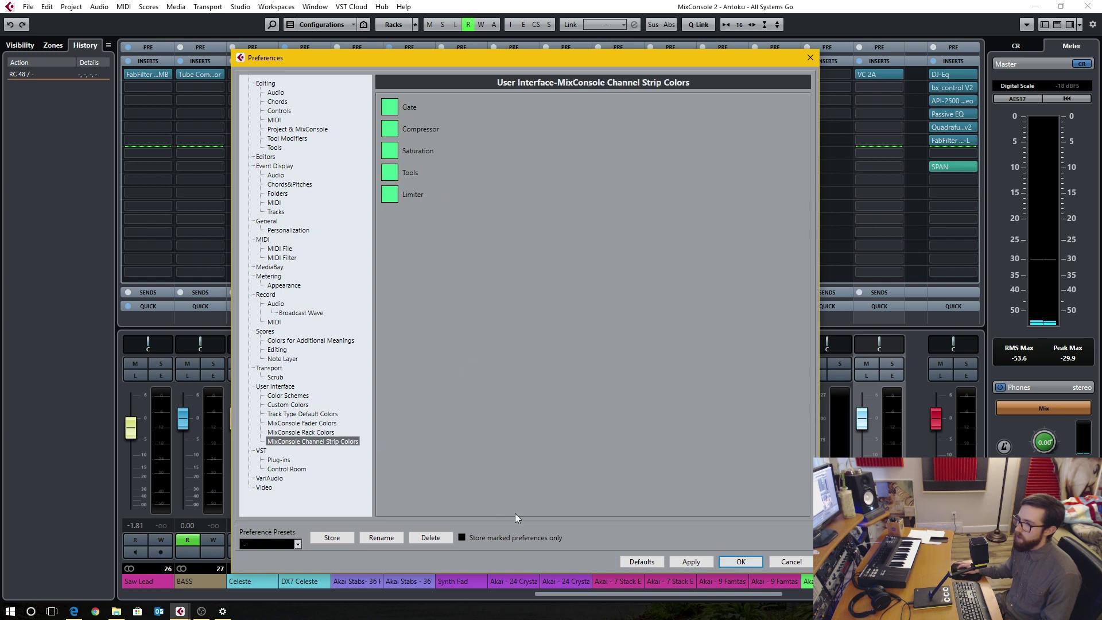
left_click(641, 561)
Try a dark custom color scheme with hue 46, saturation 13 and brightness 23.
left_click(286, 405)
left_click(289, 387)
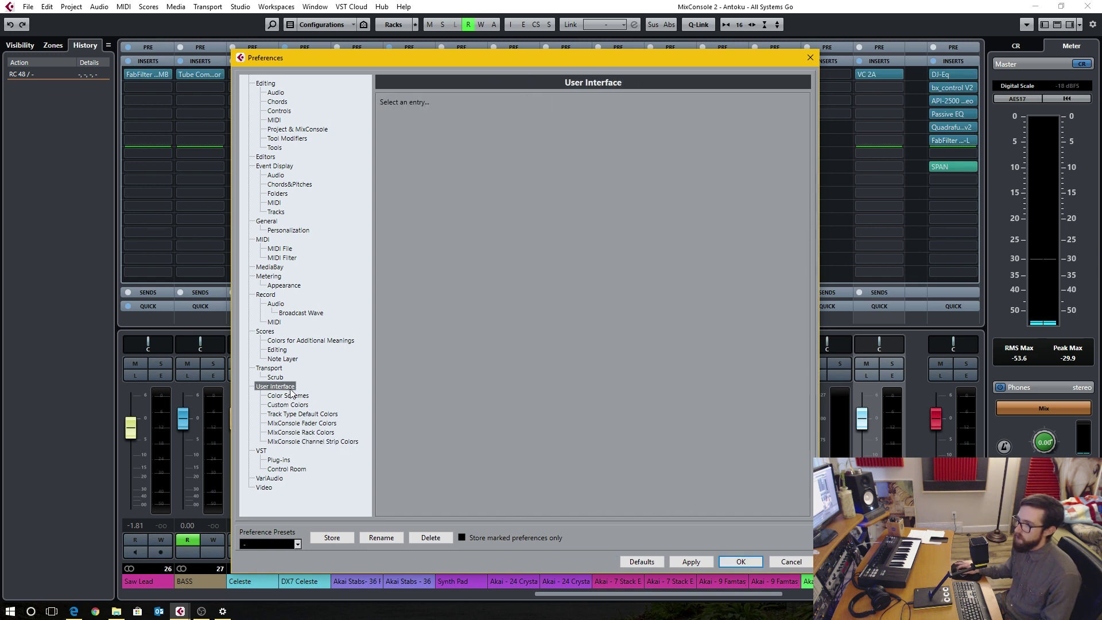
left_click(298, 396)
left_click(405, 492)
left_click_drag(405, 376, 402, 382)
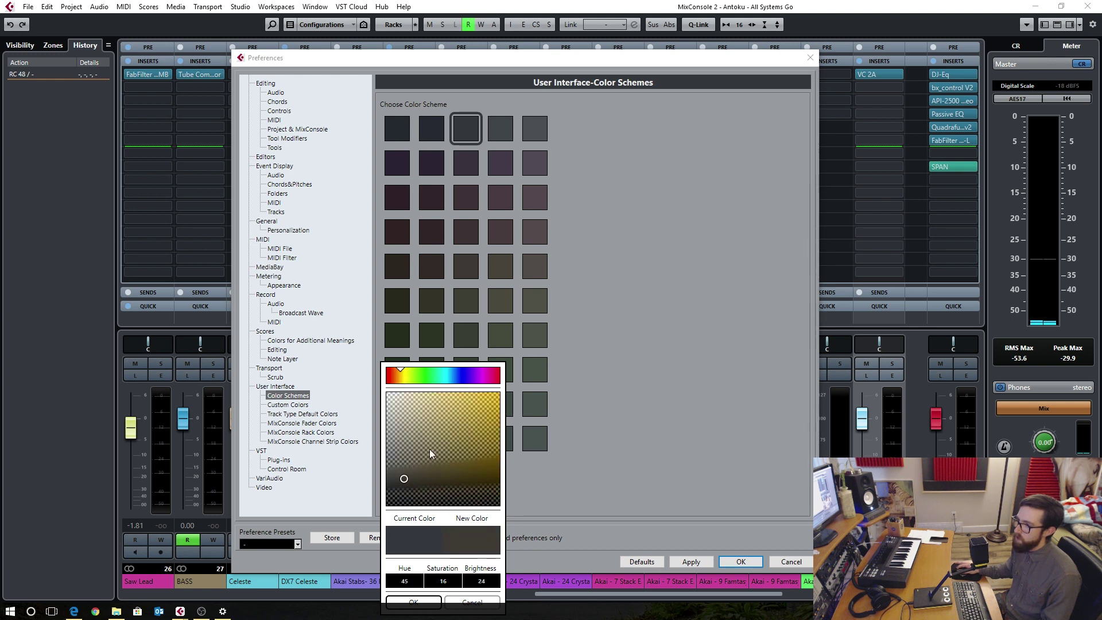
left_click(430, 601)
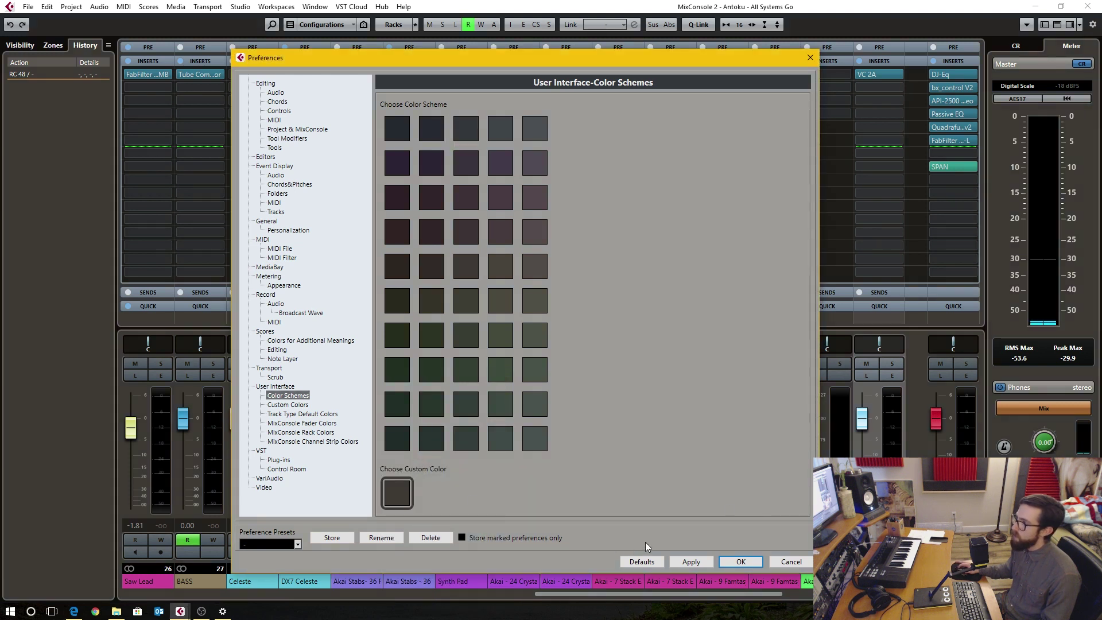
left_click(391, 495)
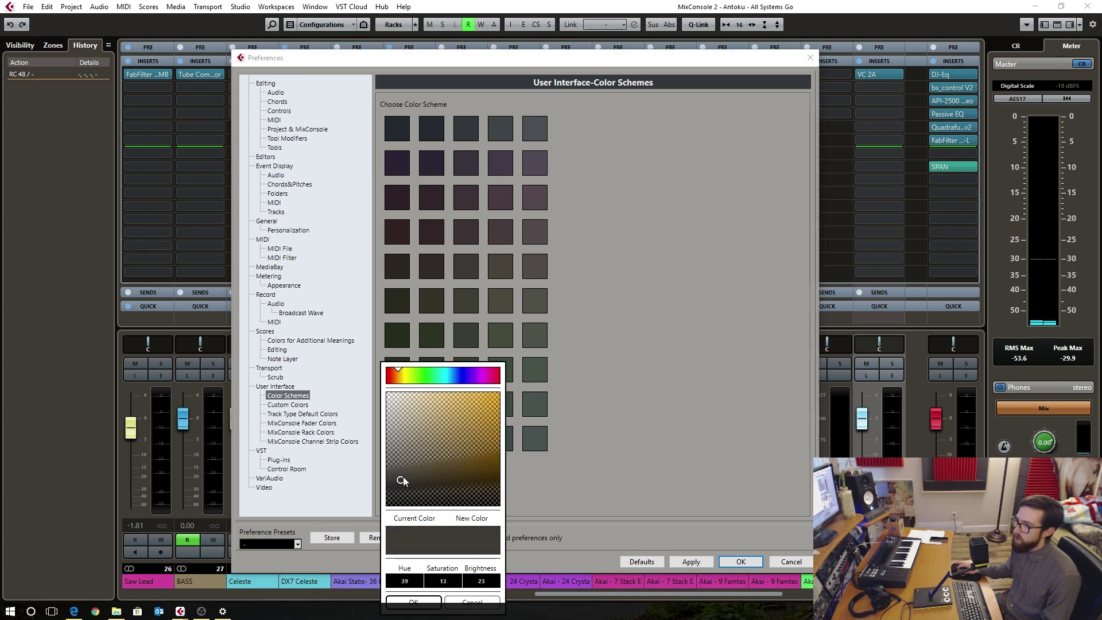
left_click_drag(398, 371, 401, 372)
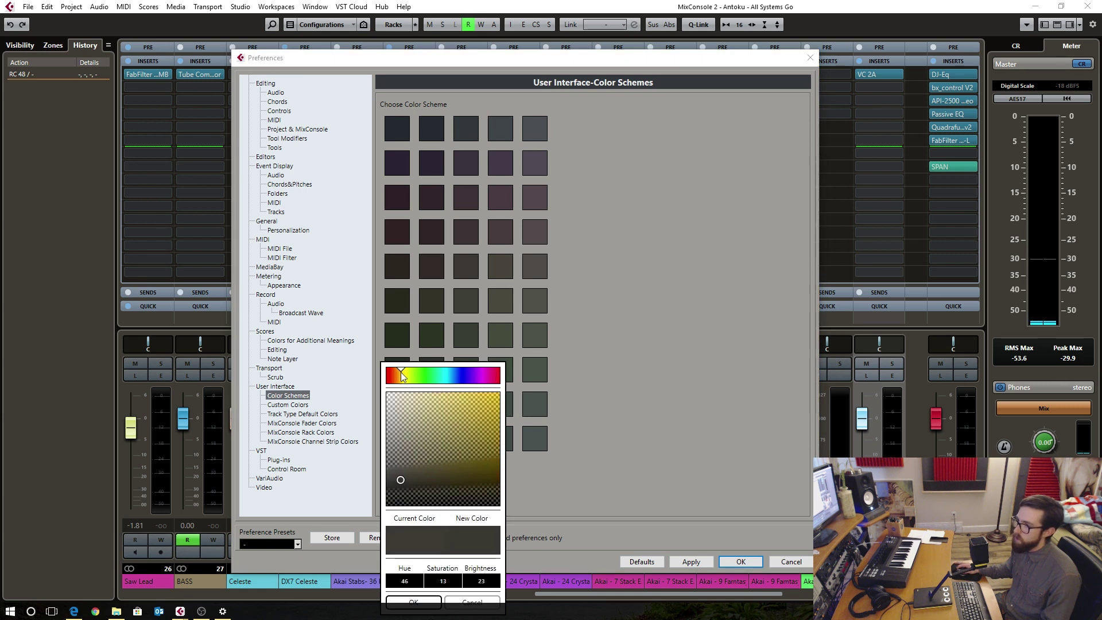
left_click(434, 600)
Choose the color scheme in the fifth row, third column, and store the preferences as a preset under the owner's name.
left_click(466, 265)
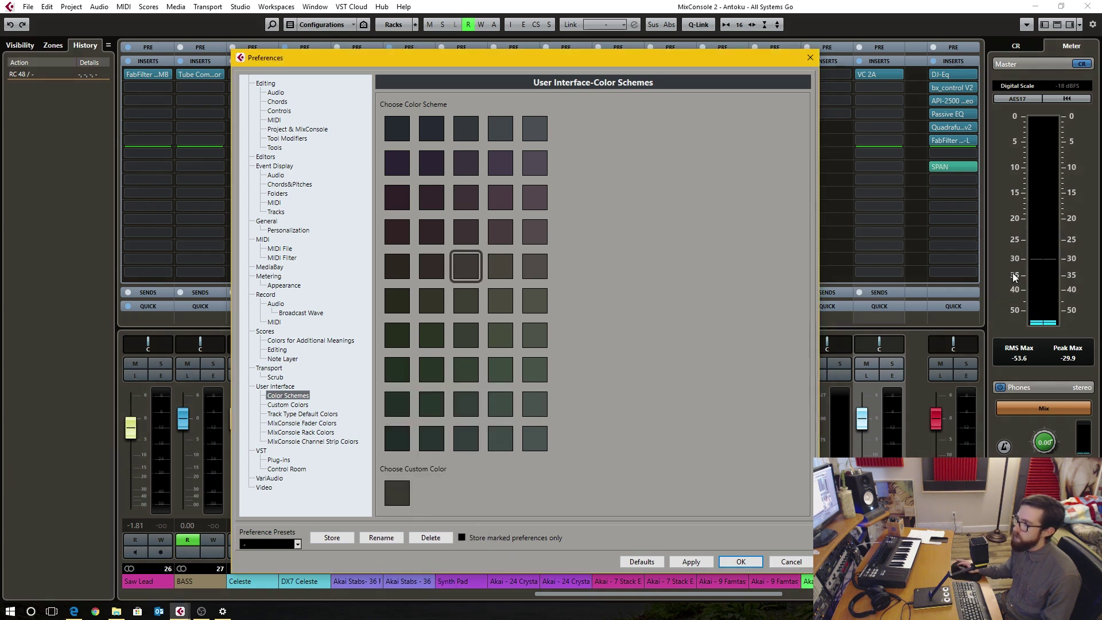
left_click(331, 540)
type("Kevano's")
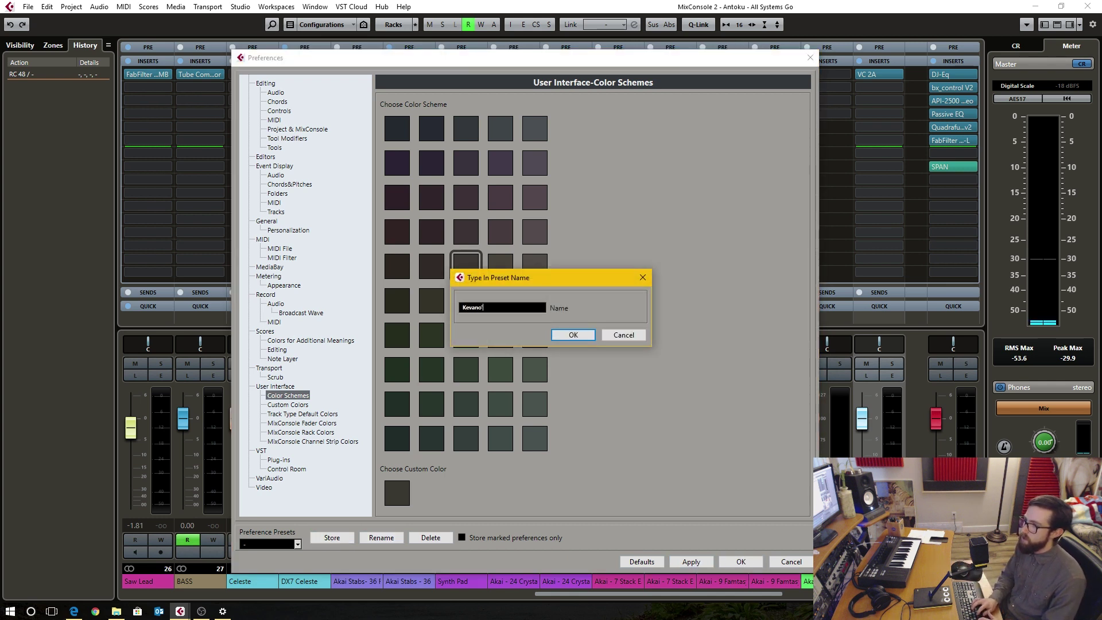
key("Return")
left_click(523, 334)
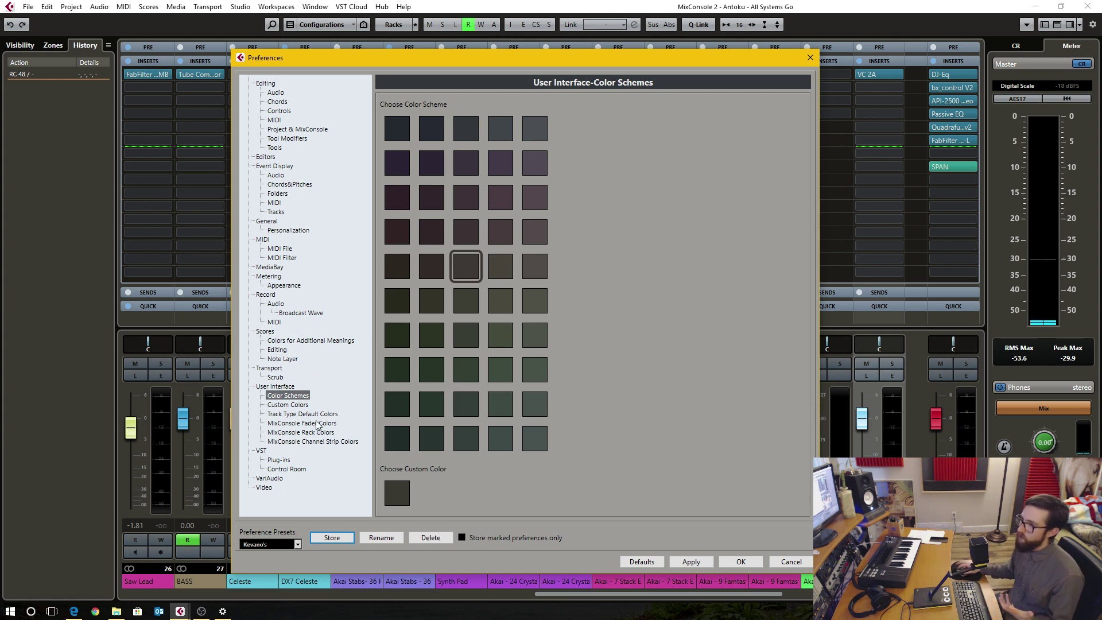
Look through the Editing preferences and revisit the User Interface color schemes and track type default colors.
left_click(273, 83)
left_click(276, 93)
left_click(275, 120)
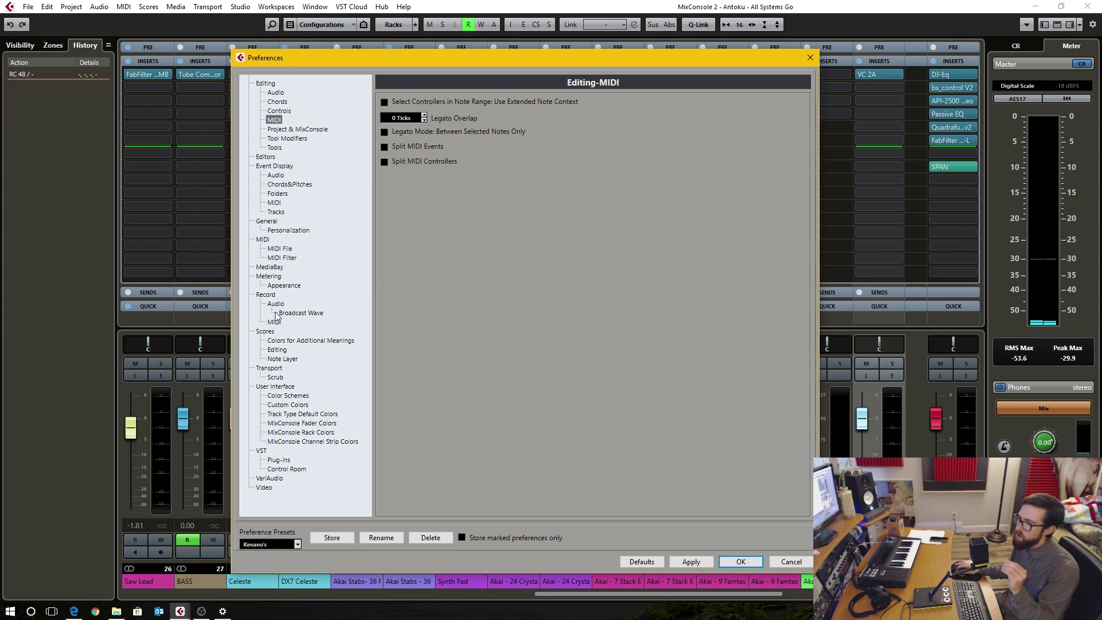
left_click(275, 386)
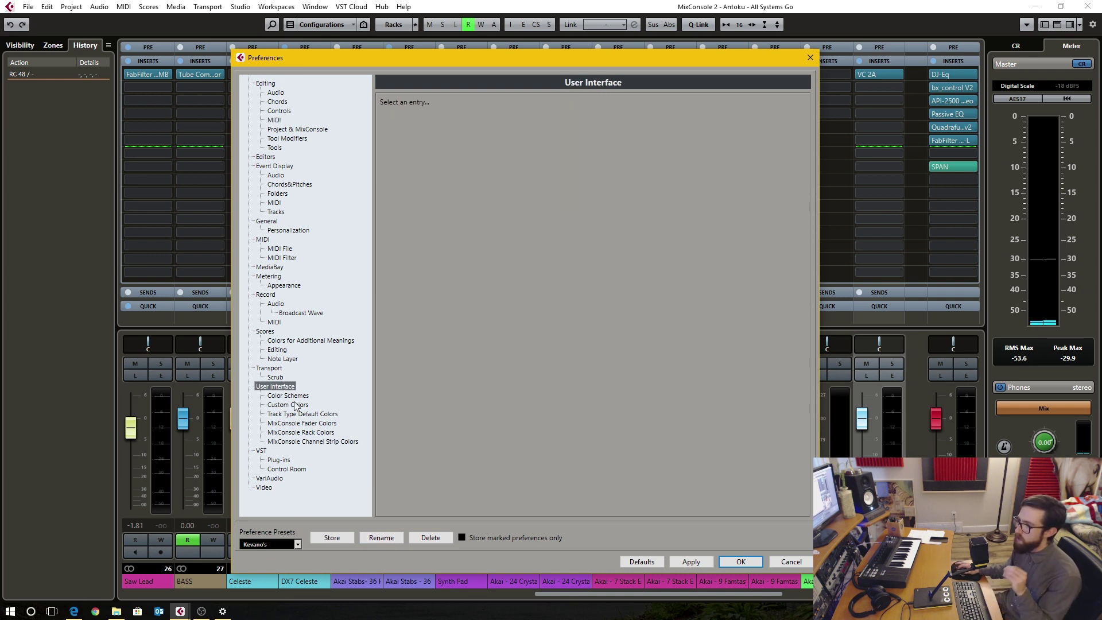
left_click(288, 396)
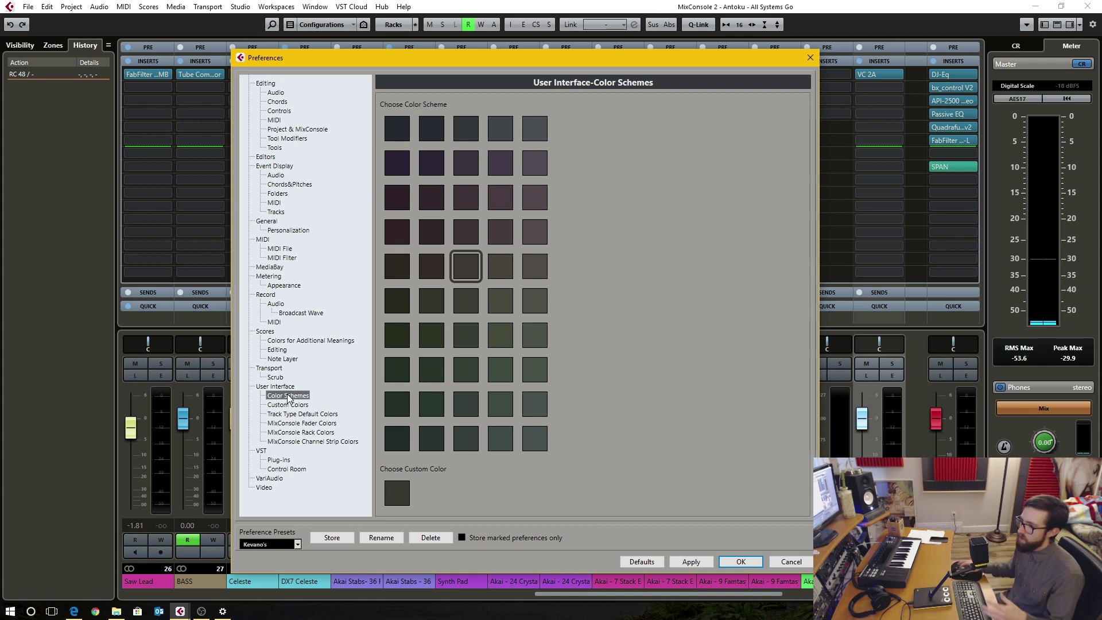
left_click(299, 413)
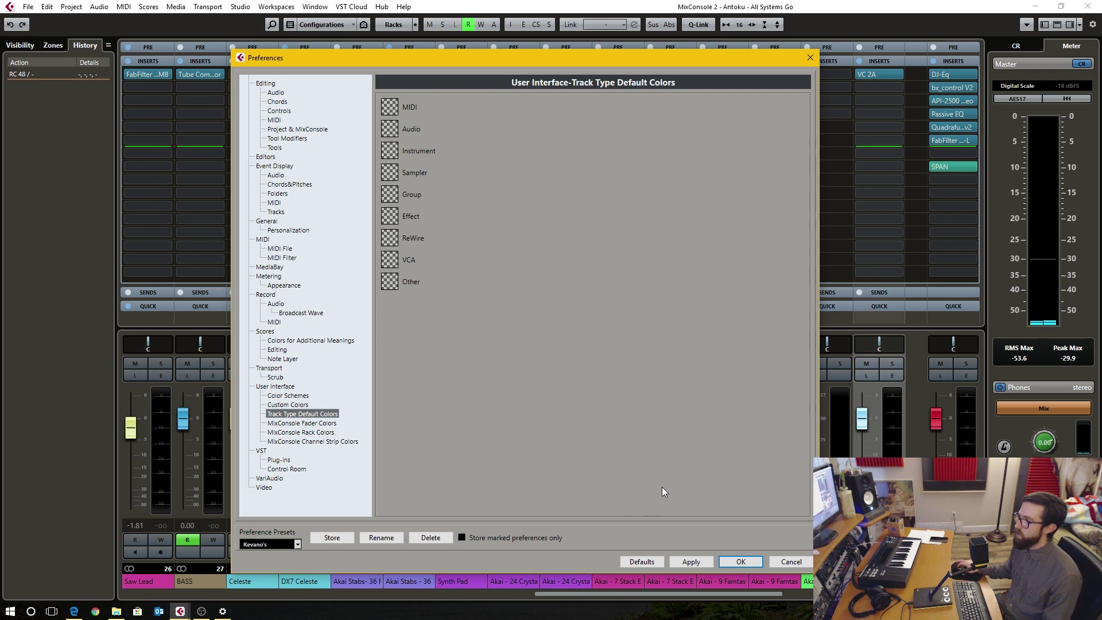
Confirm the preferences and close the MixConsole to review the new colors in the project window.
left_click(745, 561)
left_click(1088, 6)
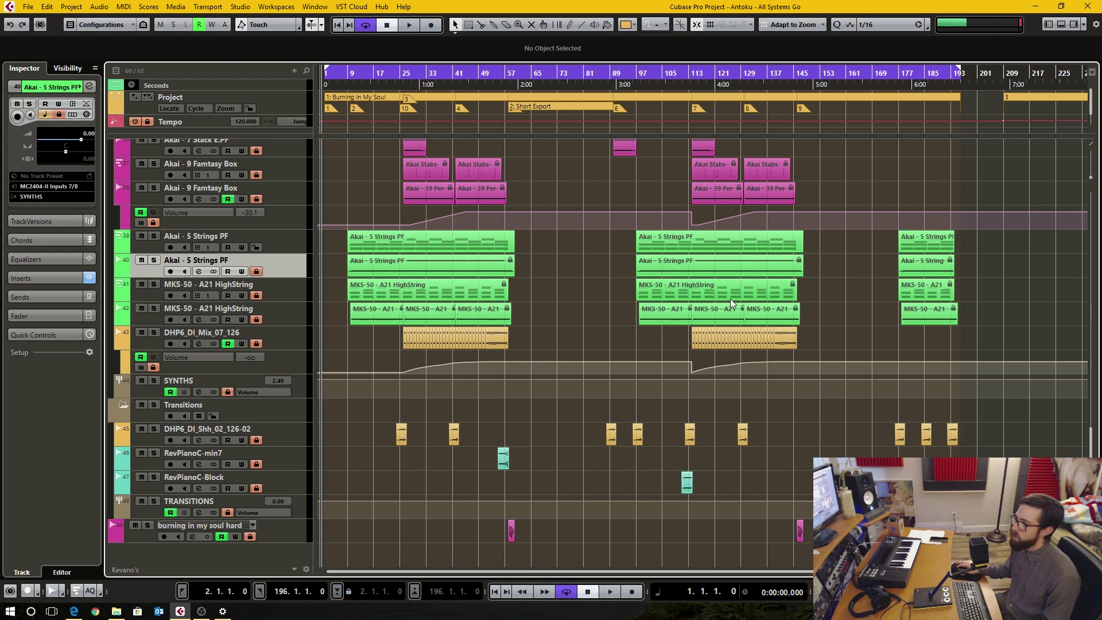
scroll(612, 282, "up", 1)
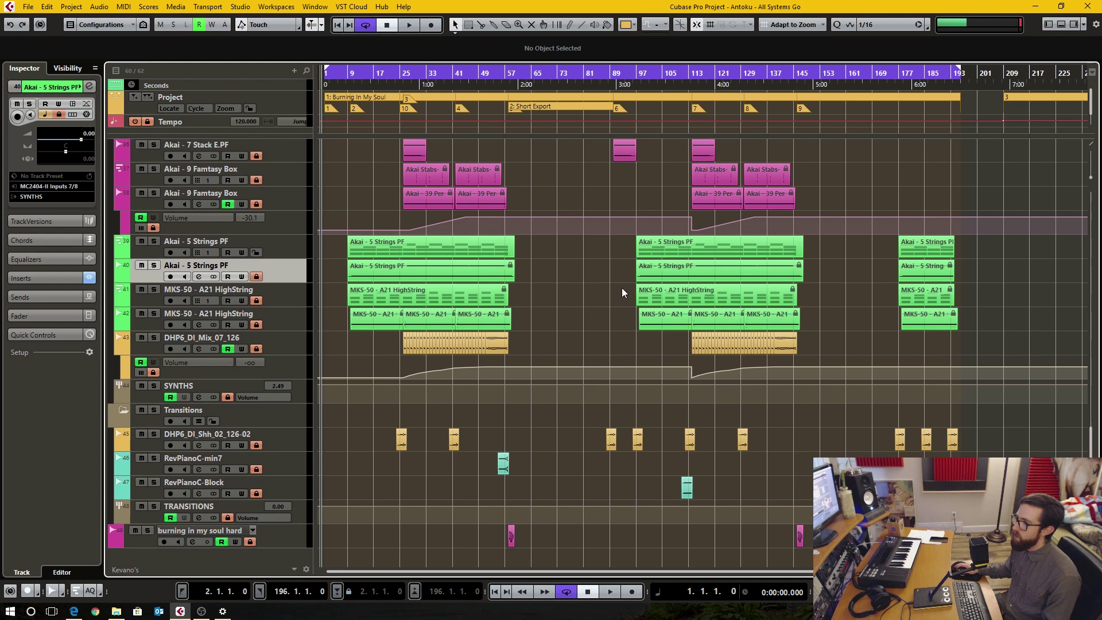